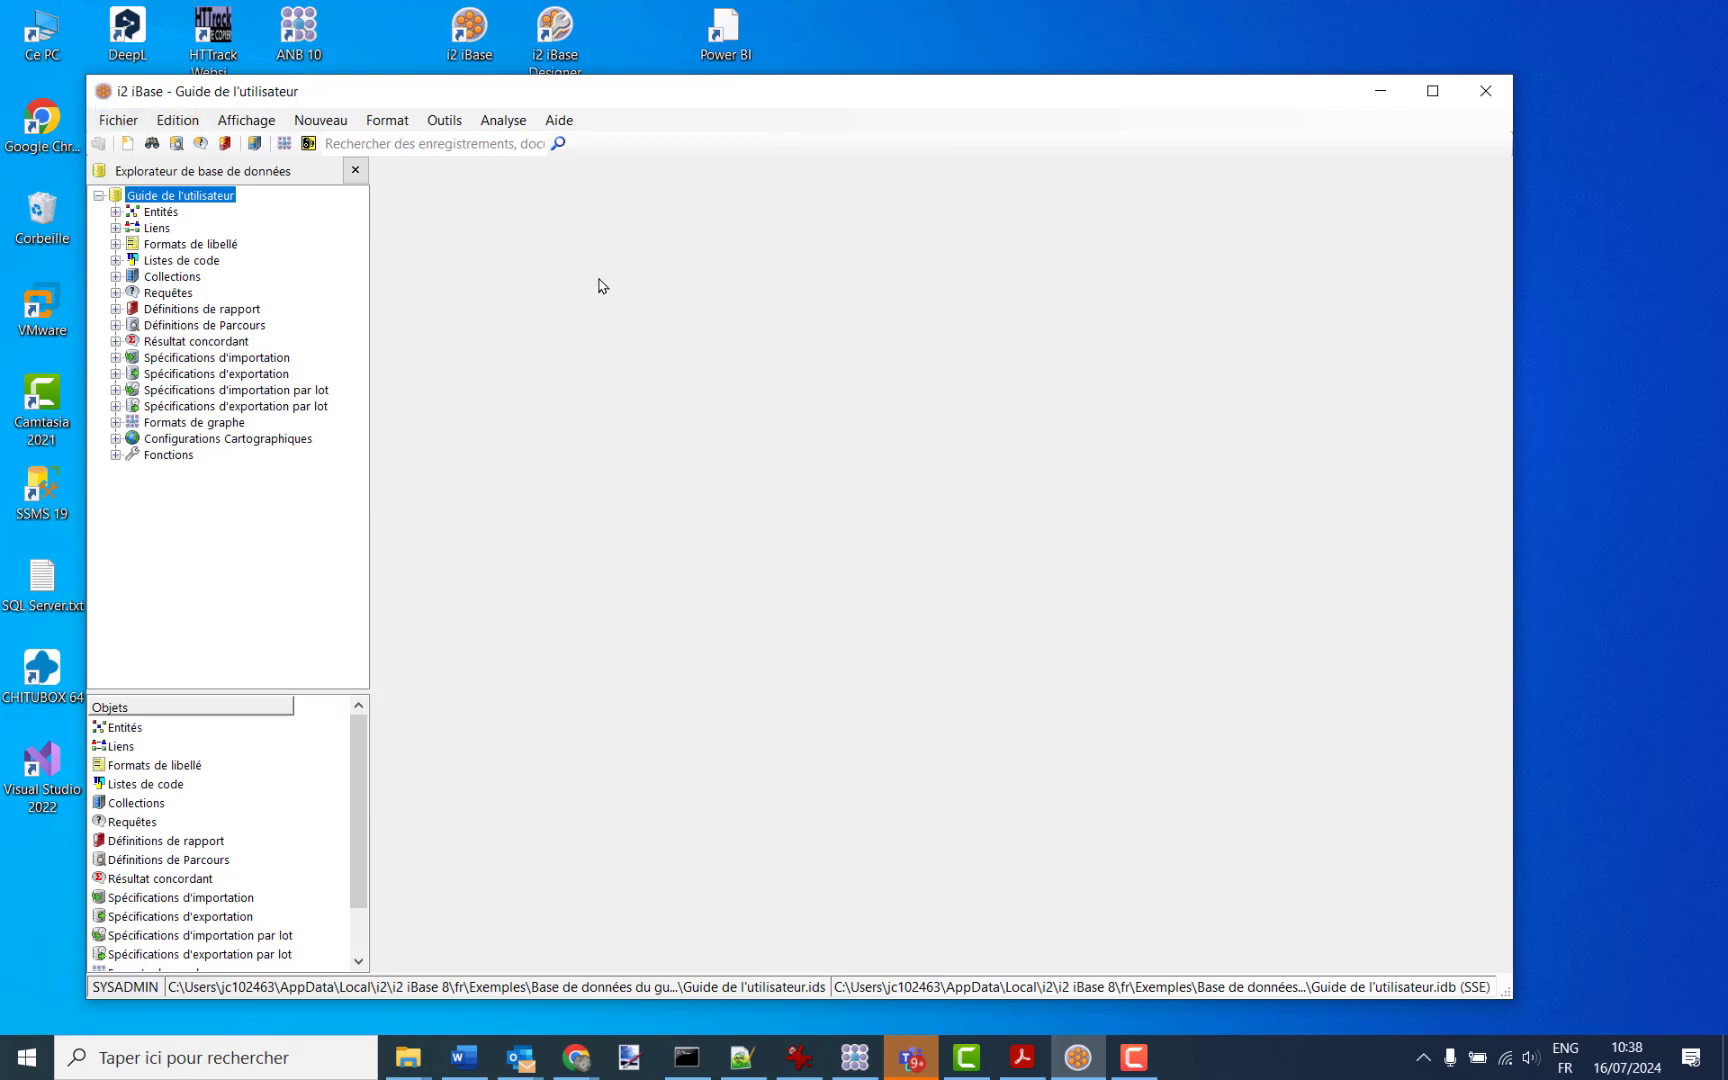
Open the help page for assigning icons in iBase to check its language, and close the help window.
left_click(178, 124)
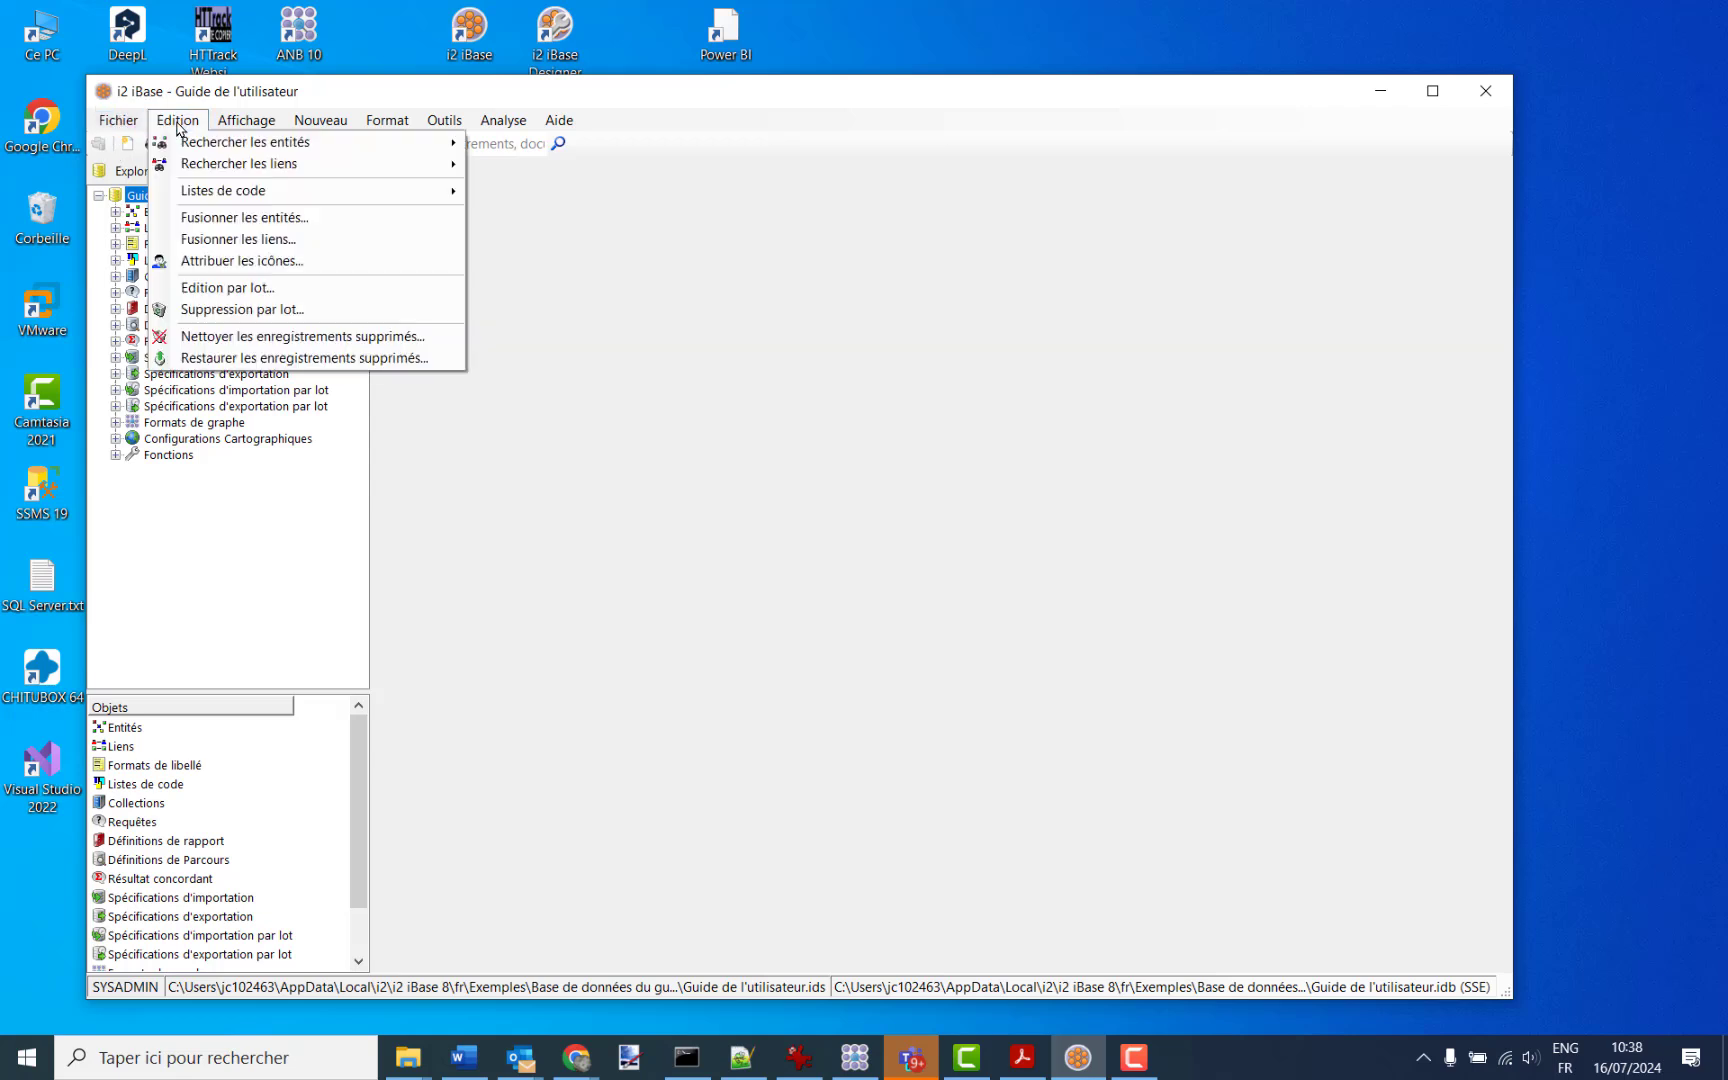
left_click(231, 262)
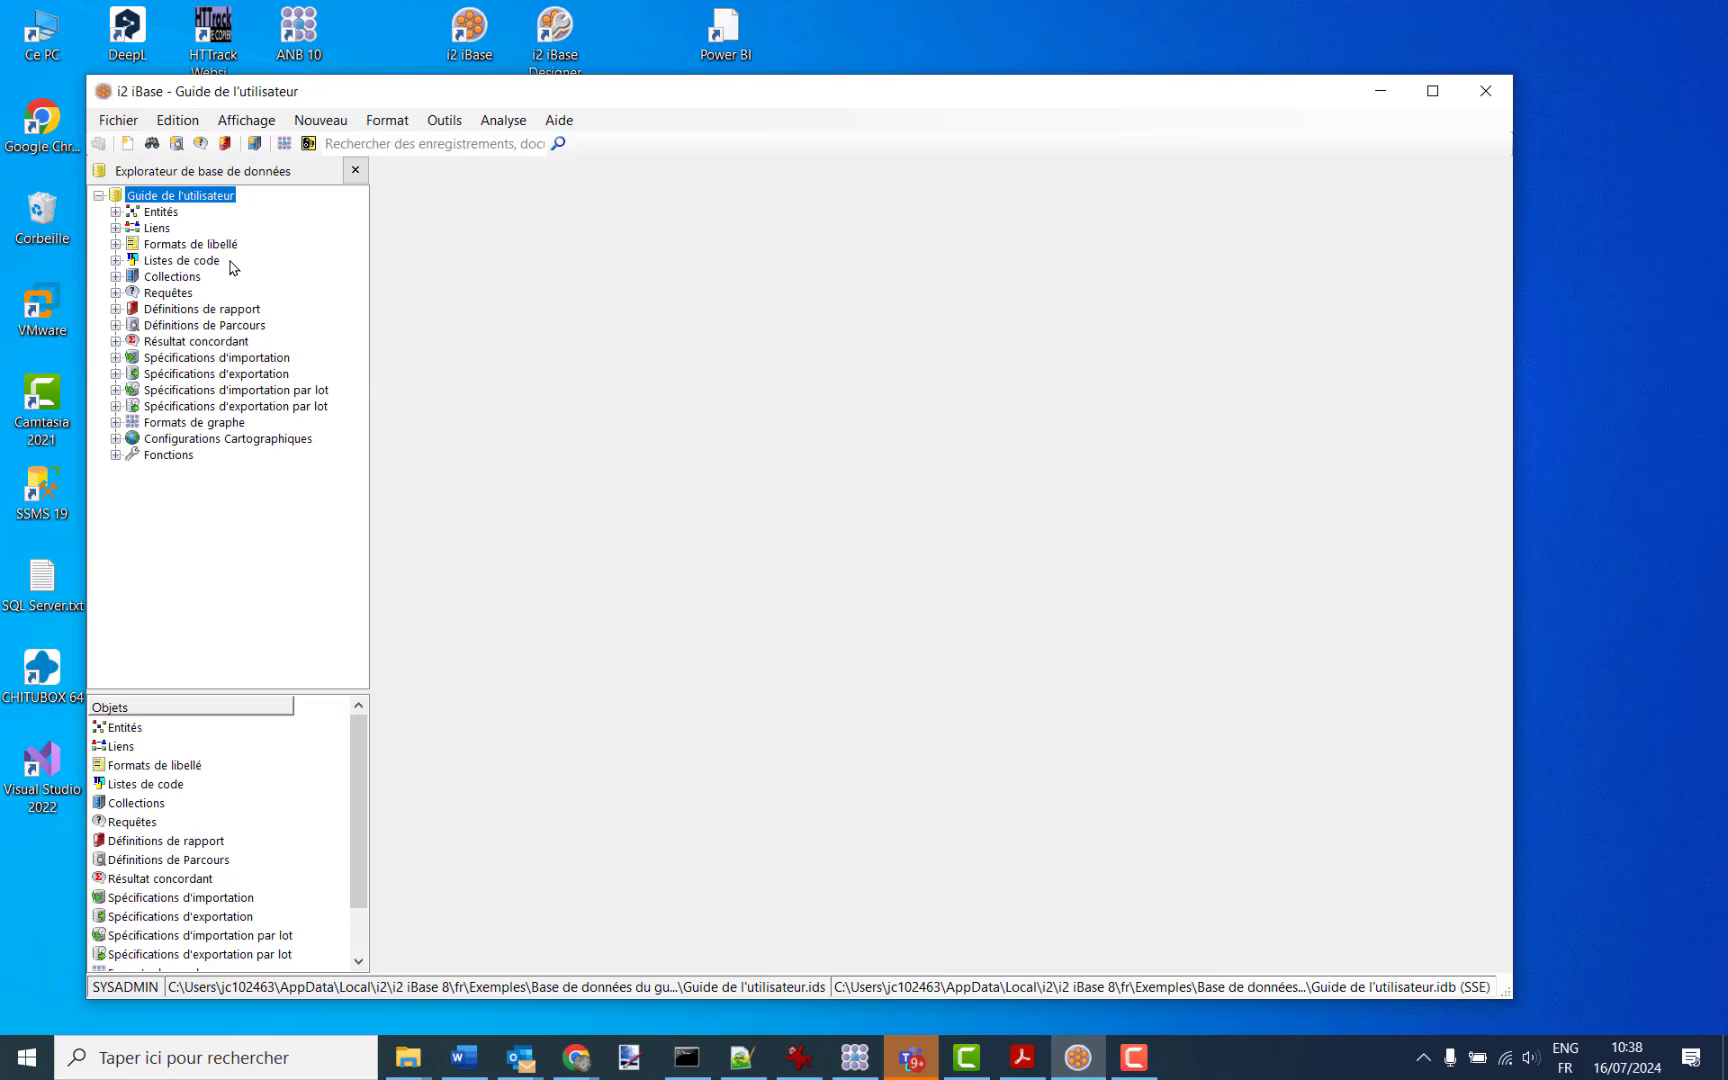
left_click(1457, 950)
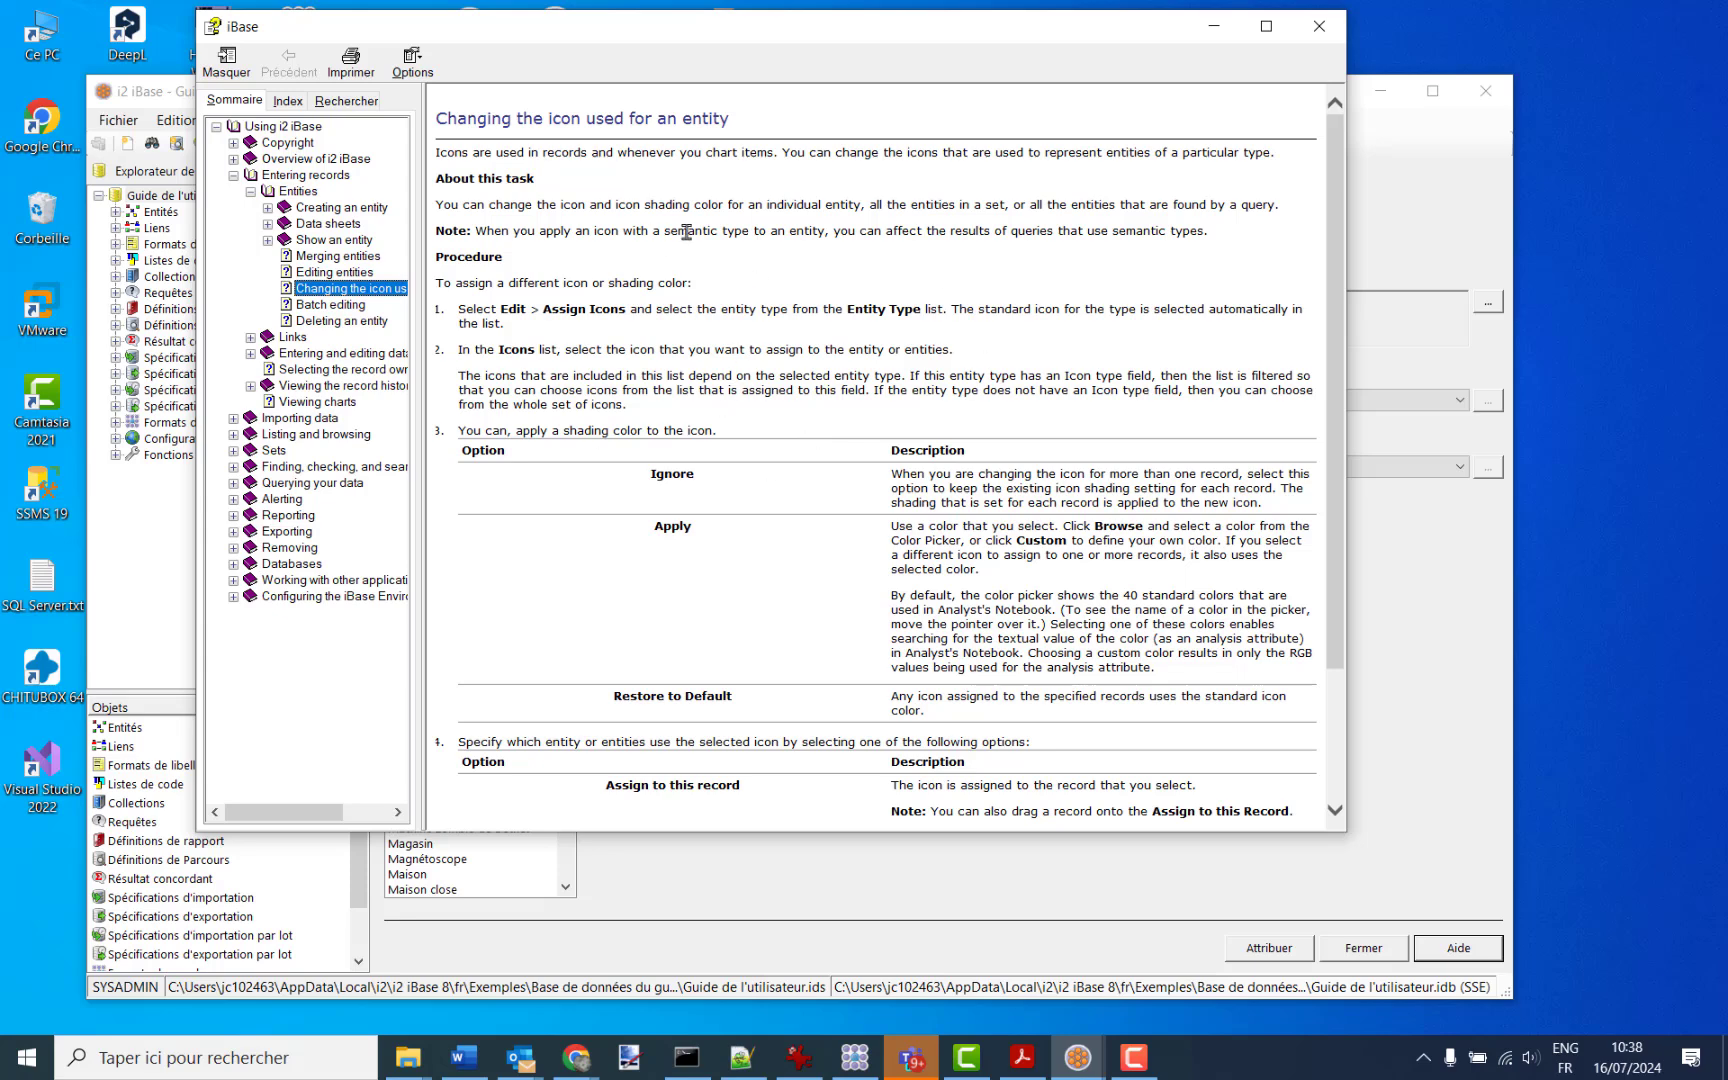
left_click(1320, 30)
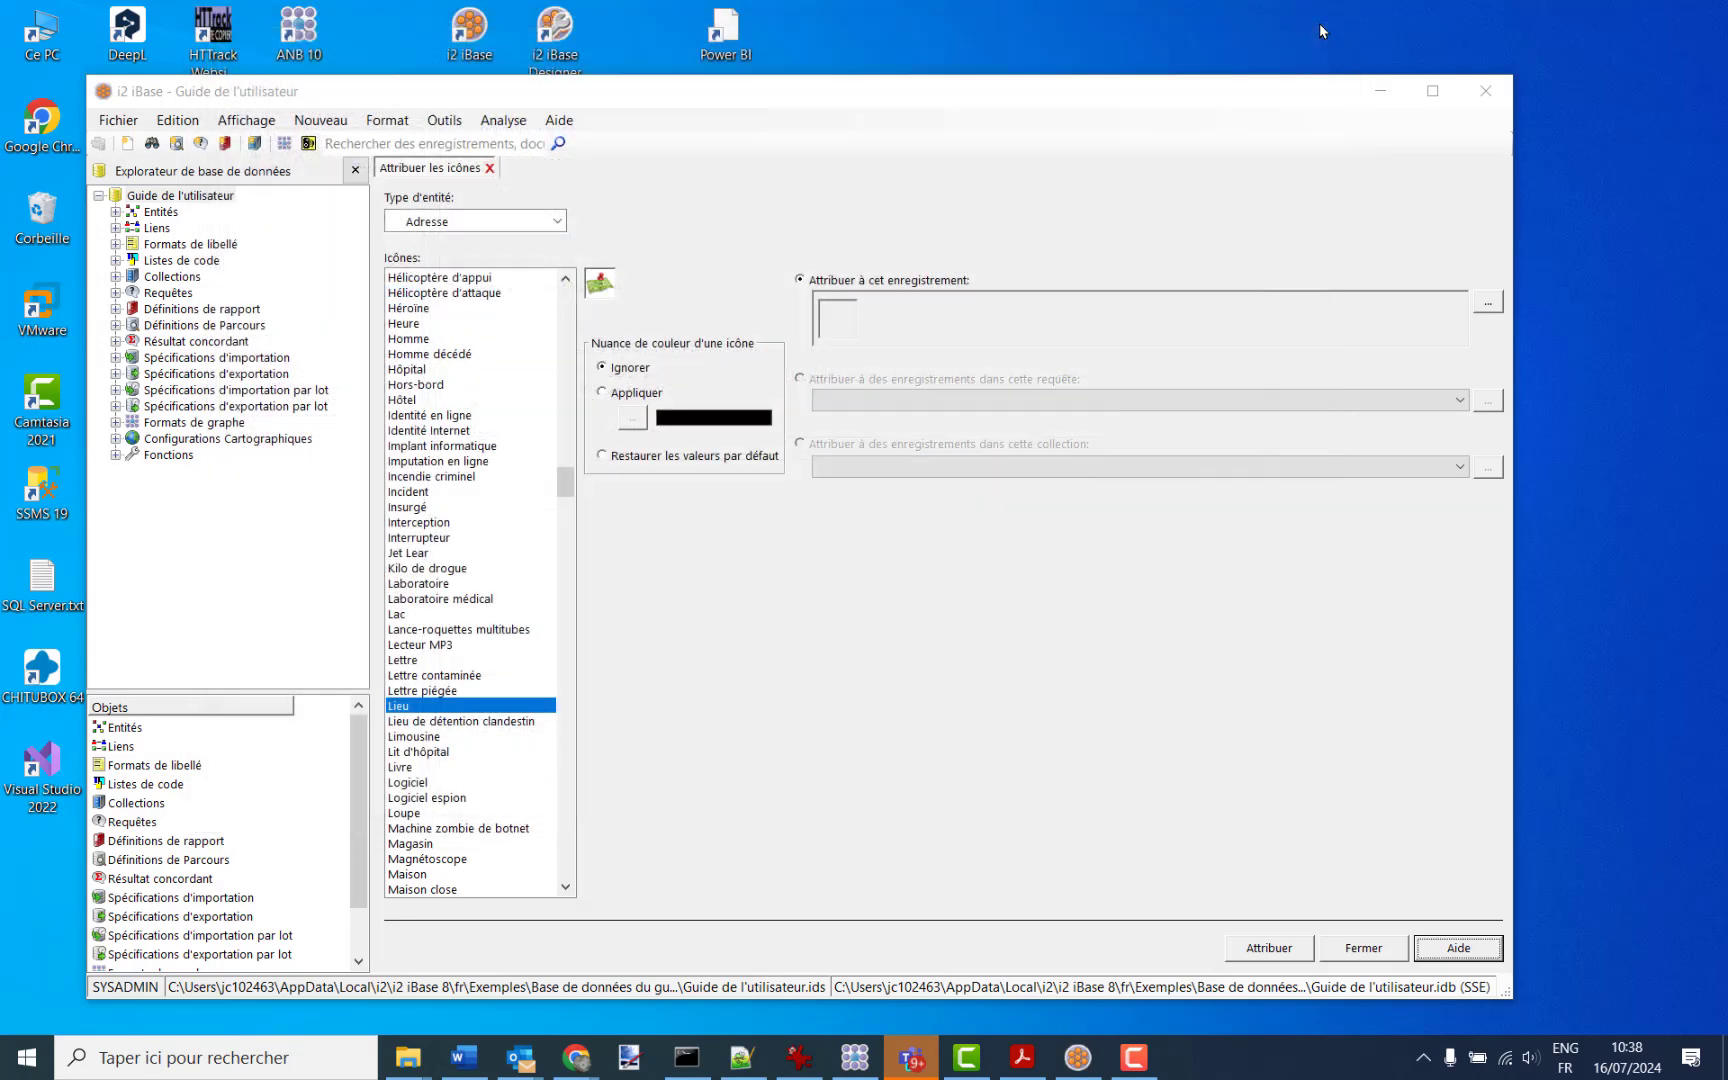
Switch to Chrome and open the (FR) Français folder in the i2 Translations folder on Box.
left_click(576, 1057)
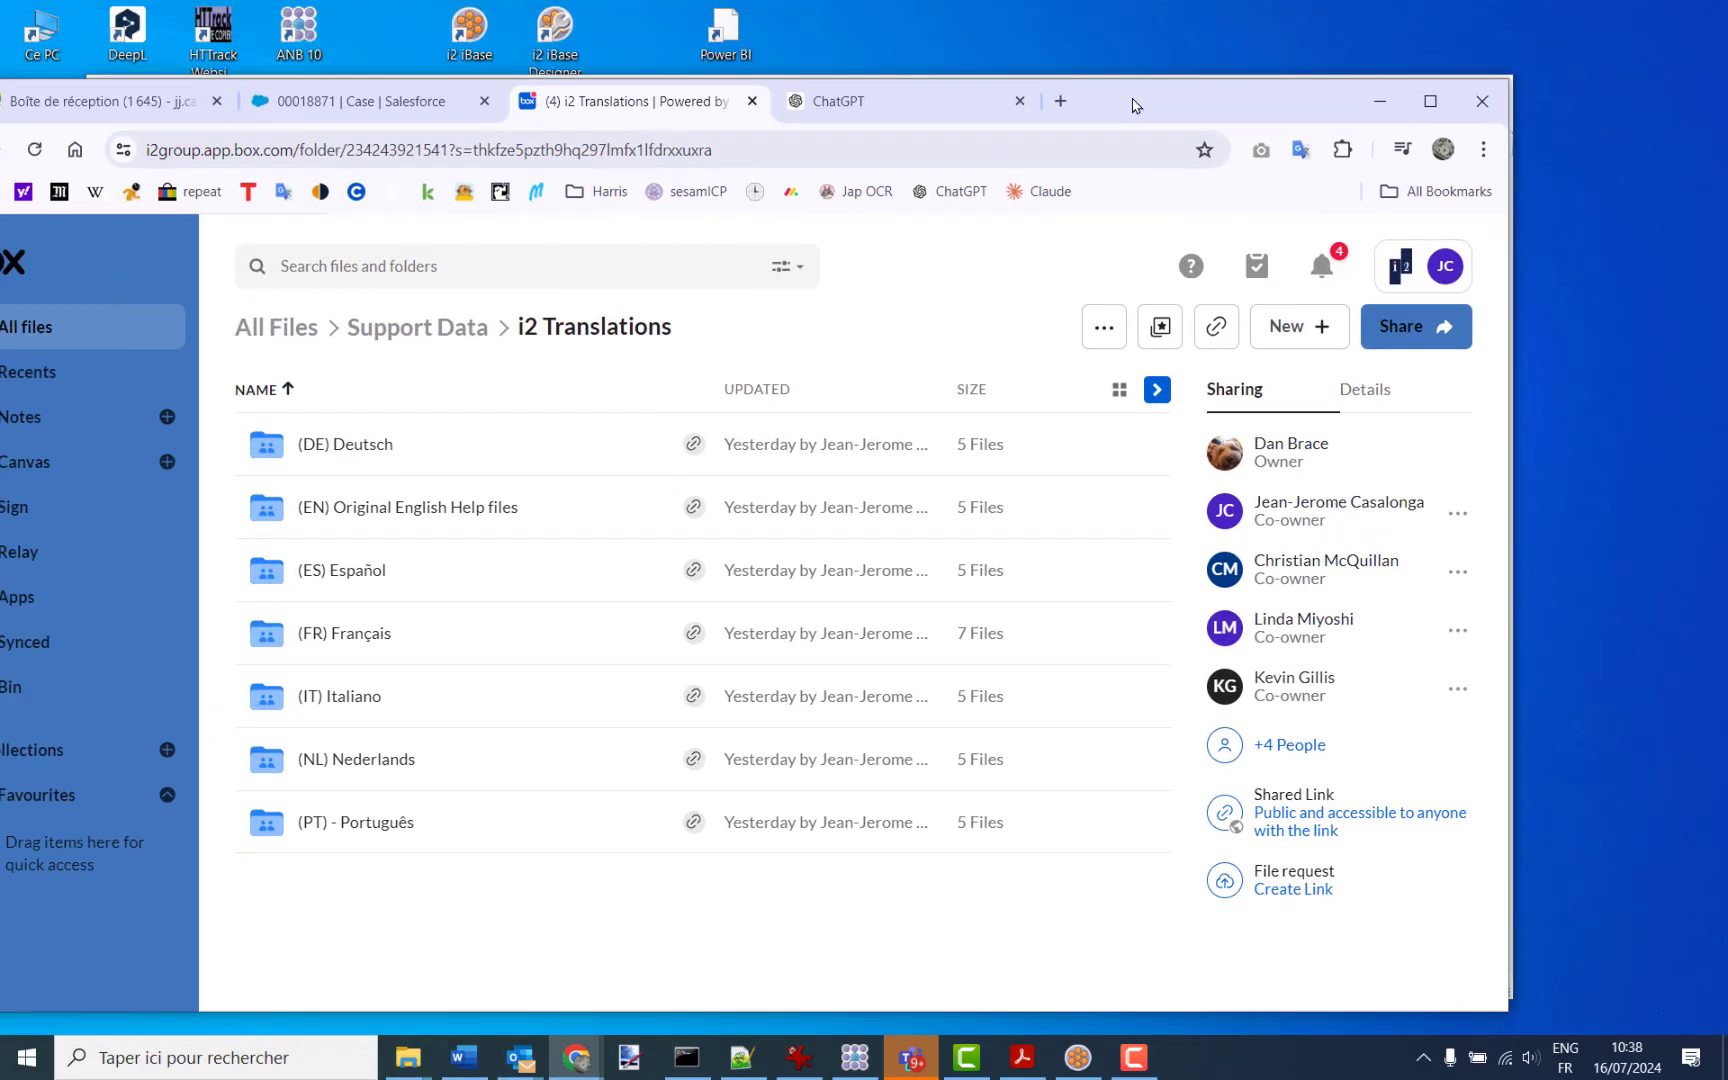
left_click_drag(1133, 105, 1274, 70)
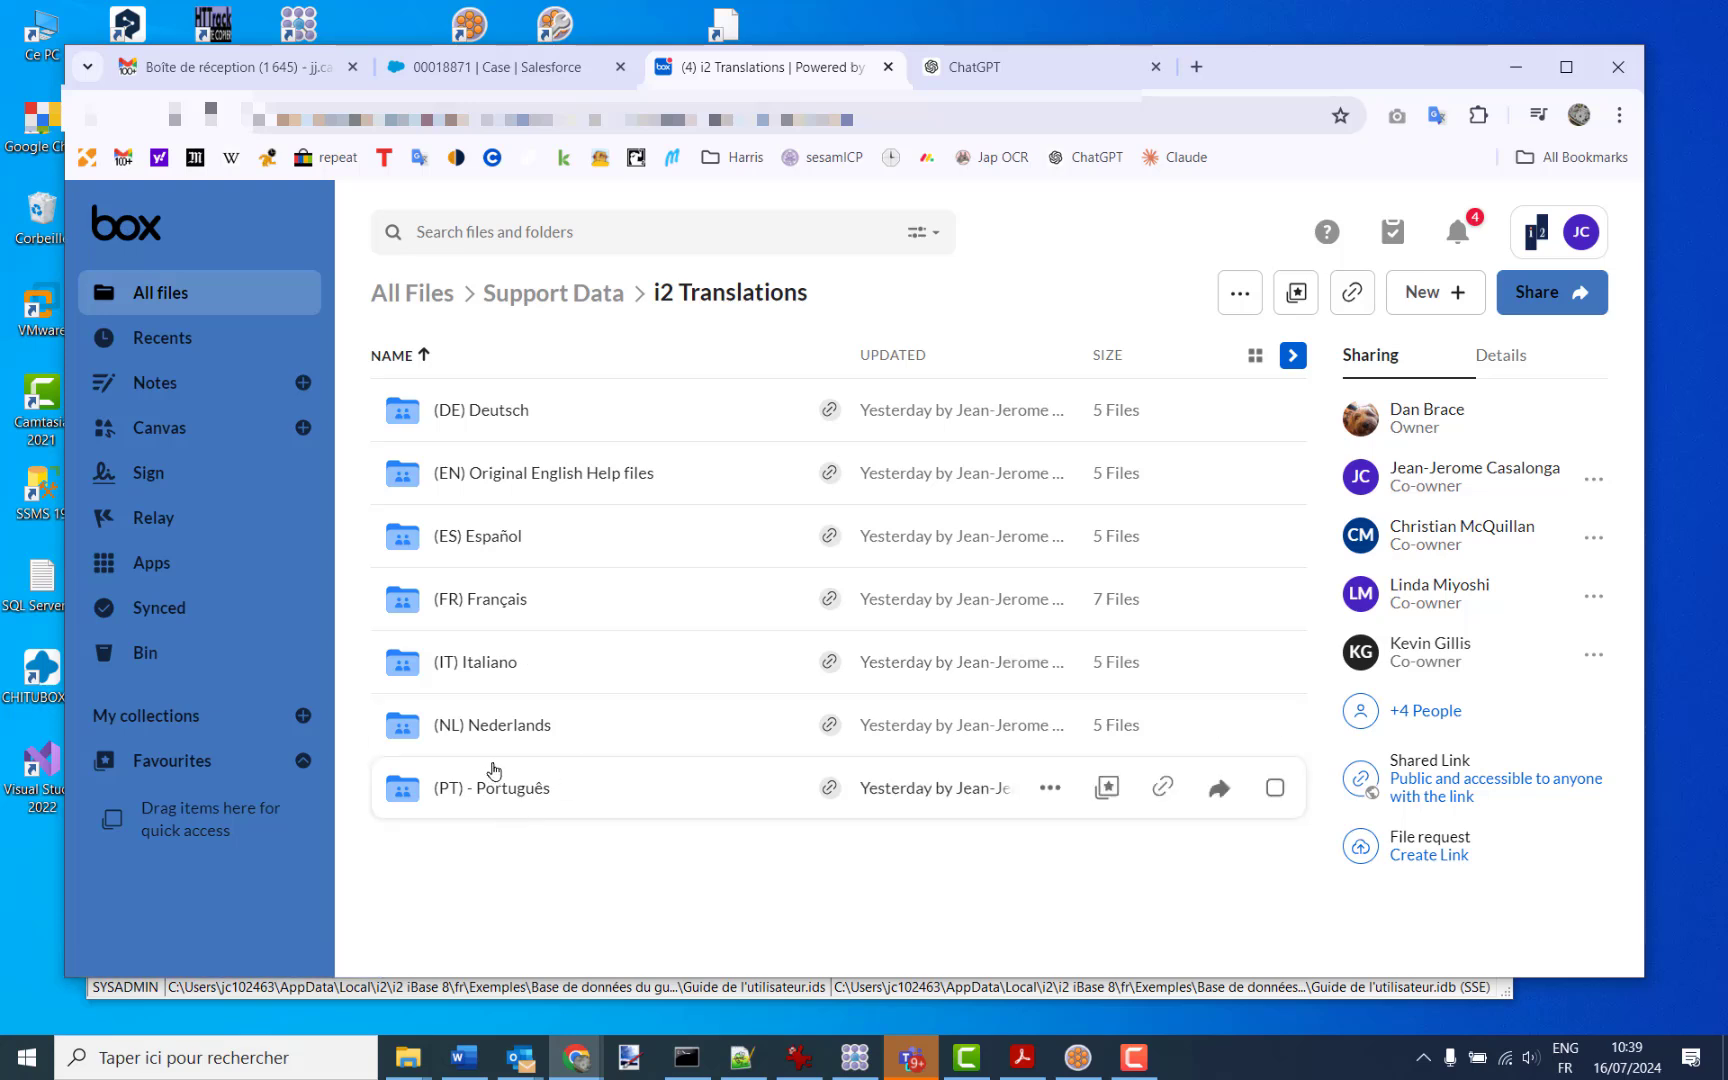
left_click(489, 606)
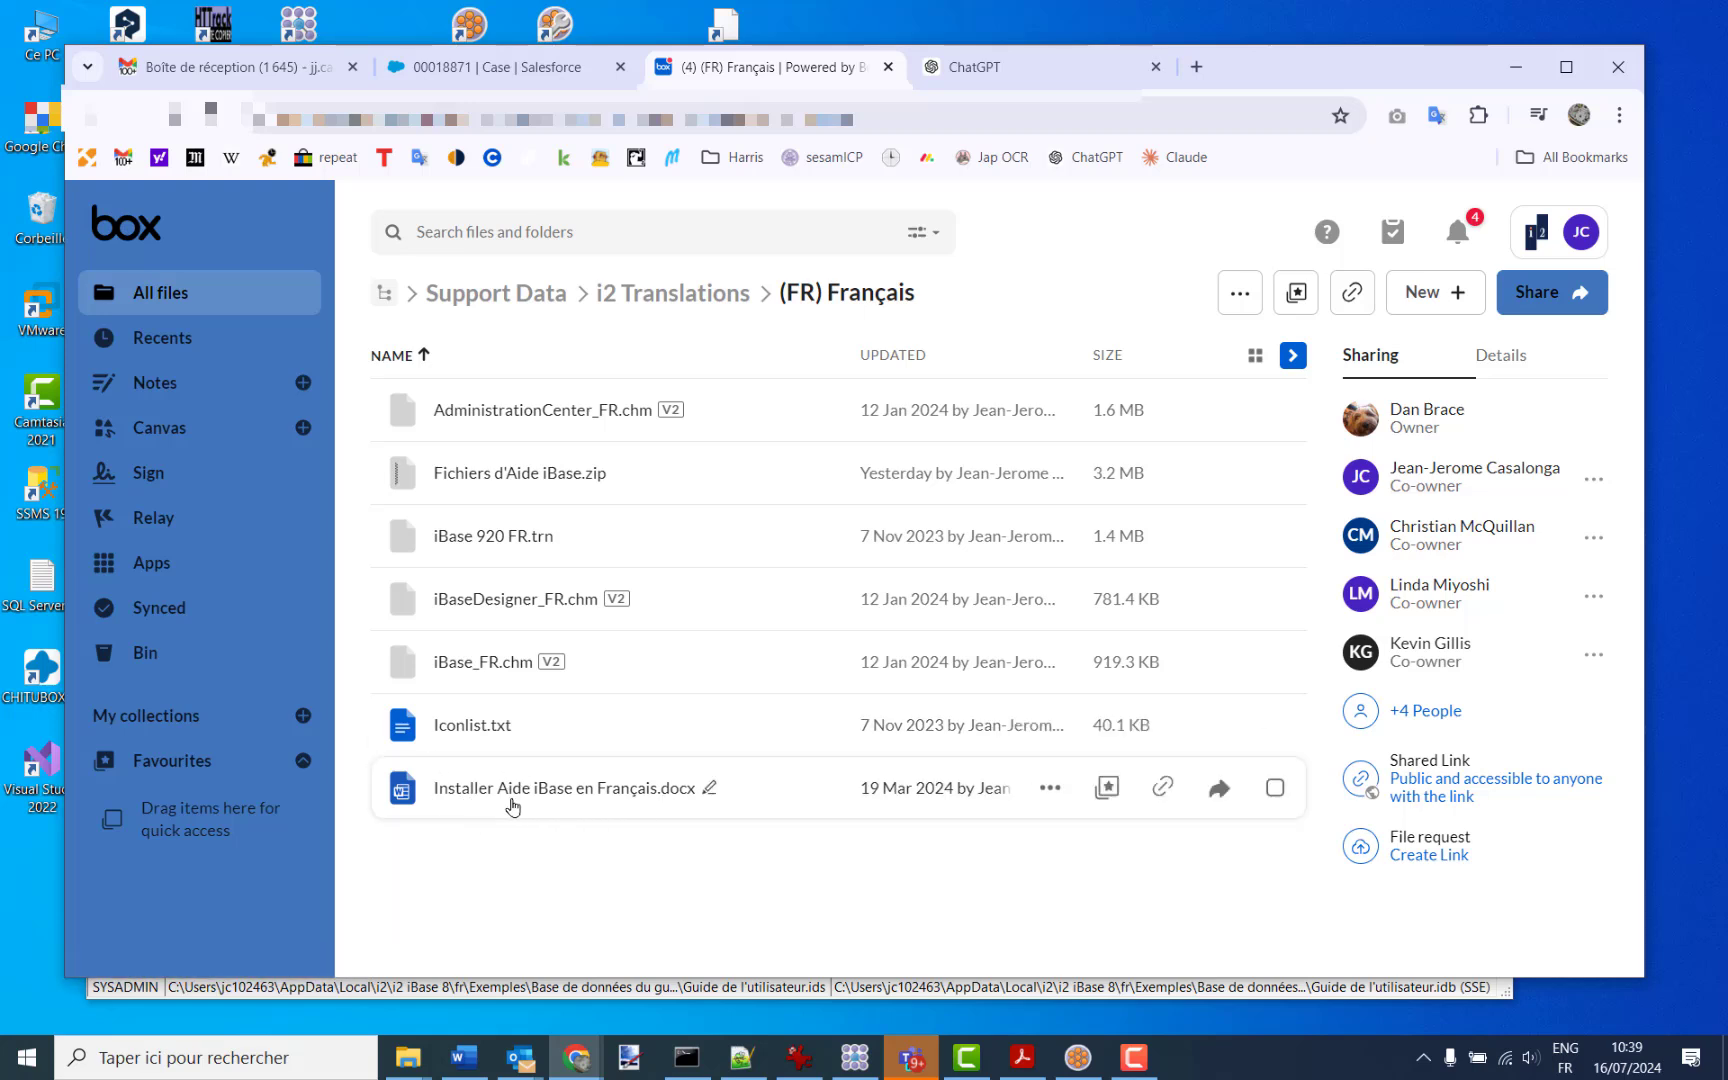
Look through the installation guide Installer Aide iBase en Français.docx and return to the (FR) Français folder.
left_click(566, 795)
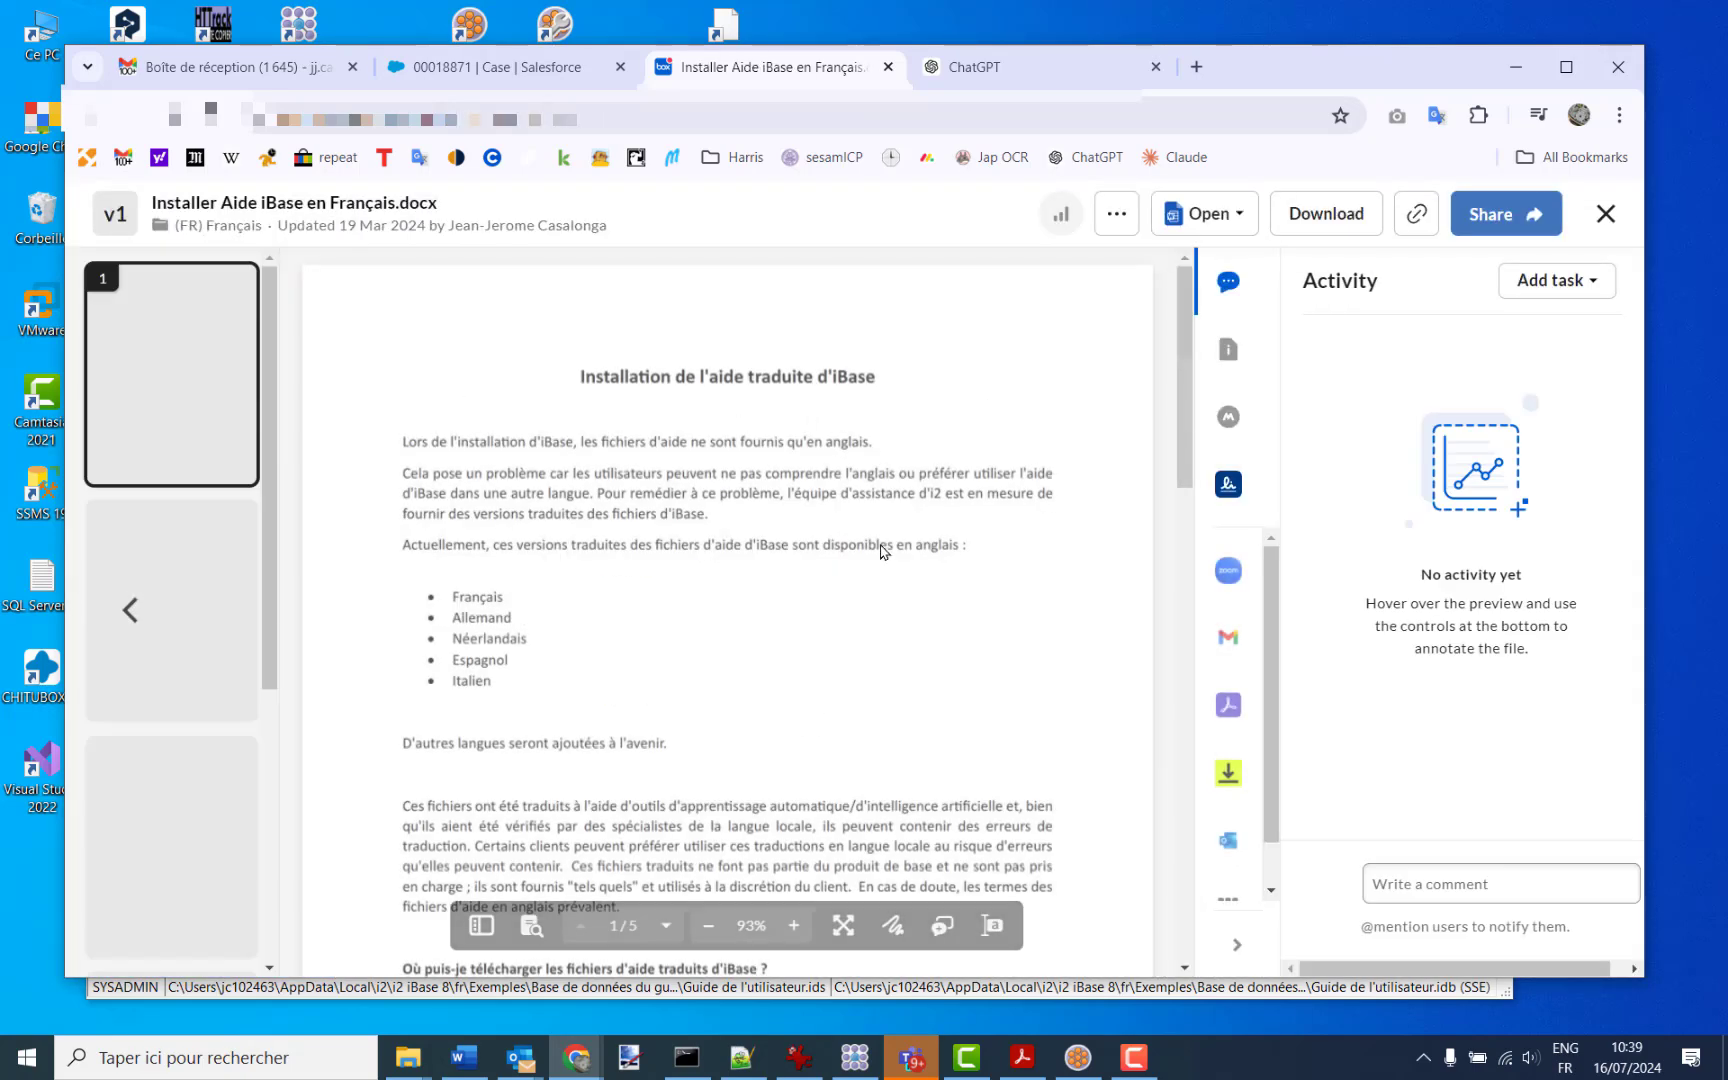
scroll(882, 549, "down", 10)
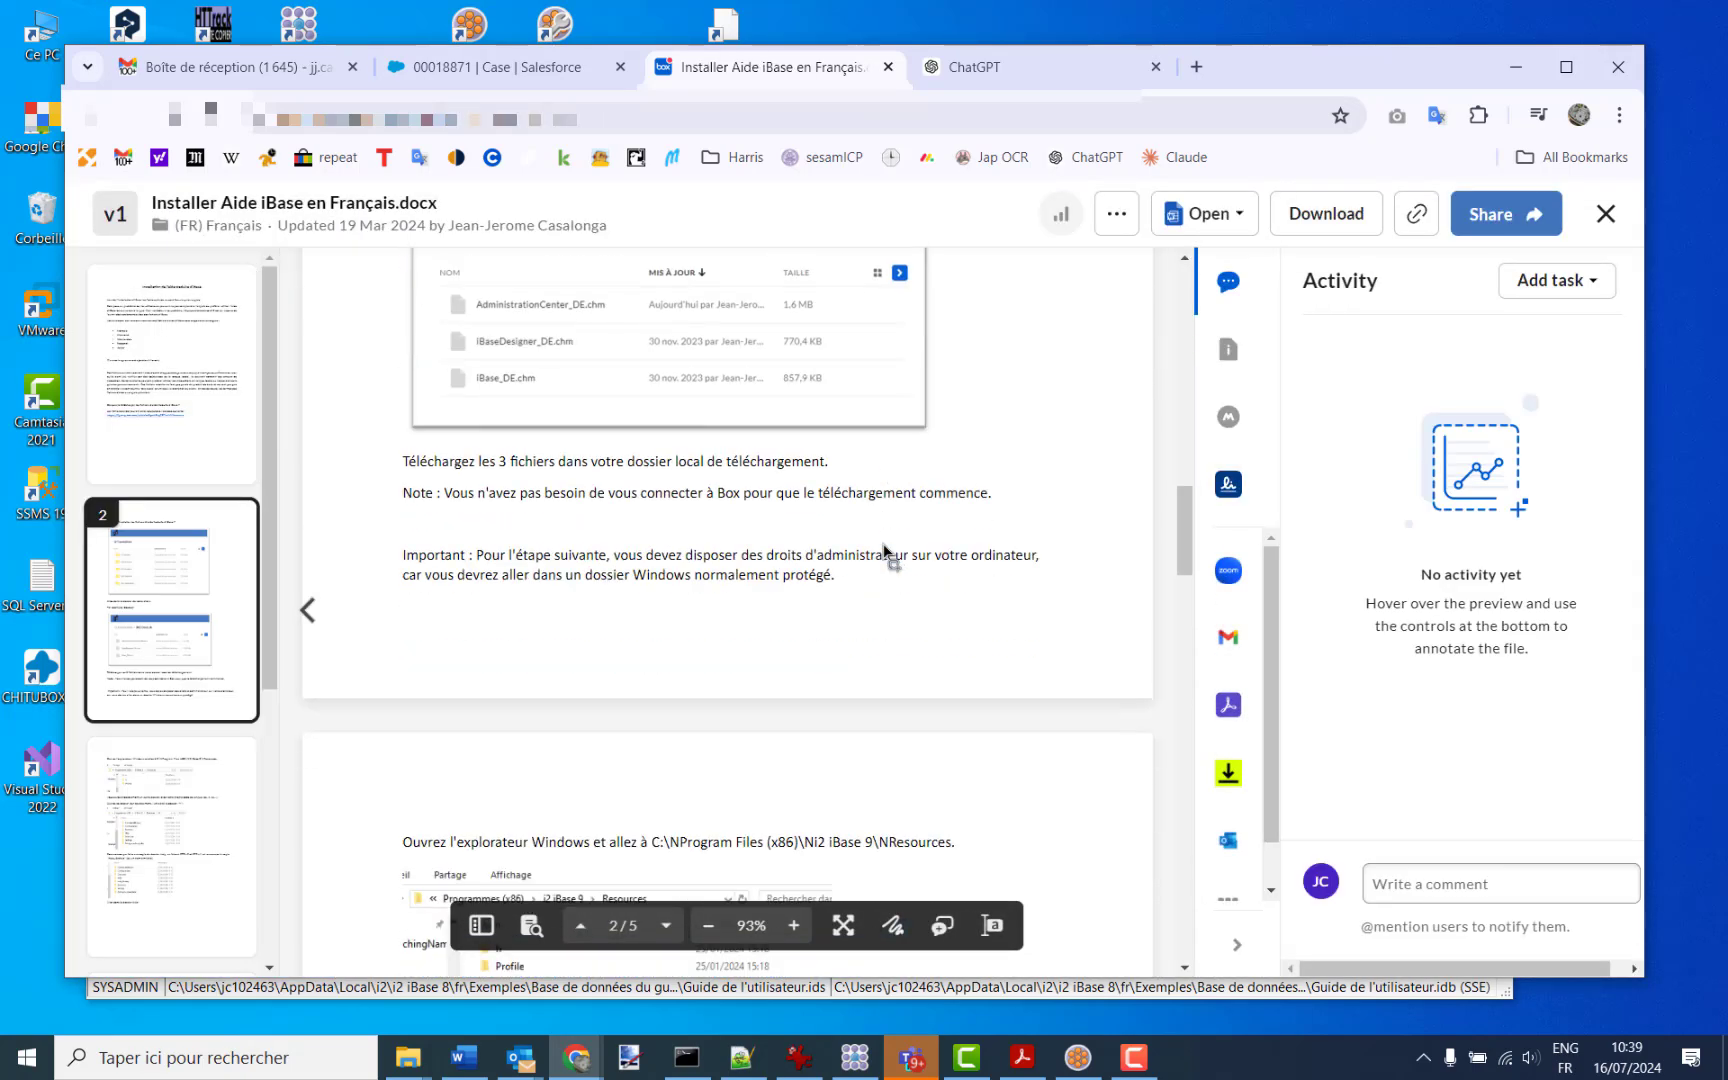
scroll(885, 551, "up", 10)
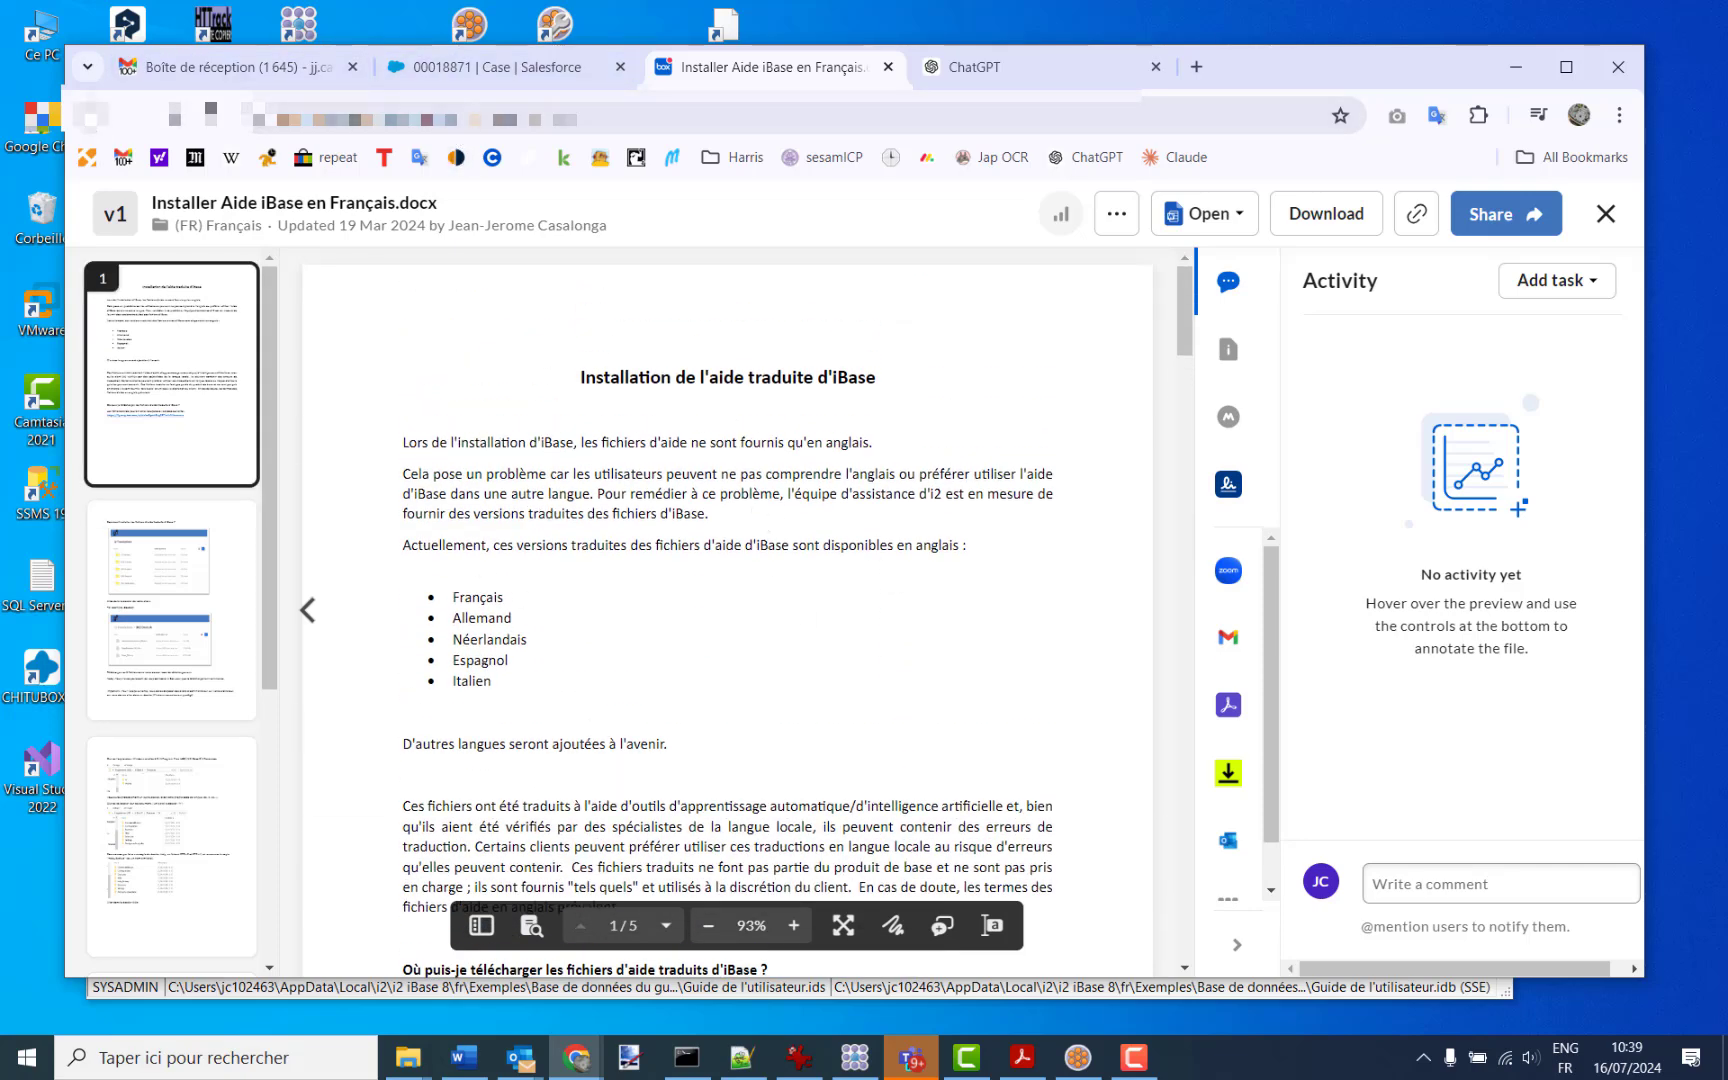
left_click(91, 117)
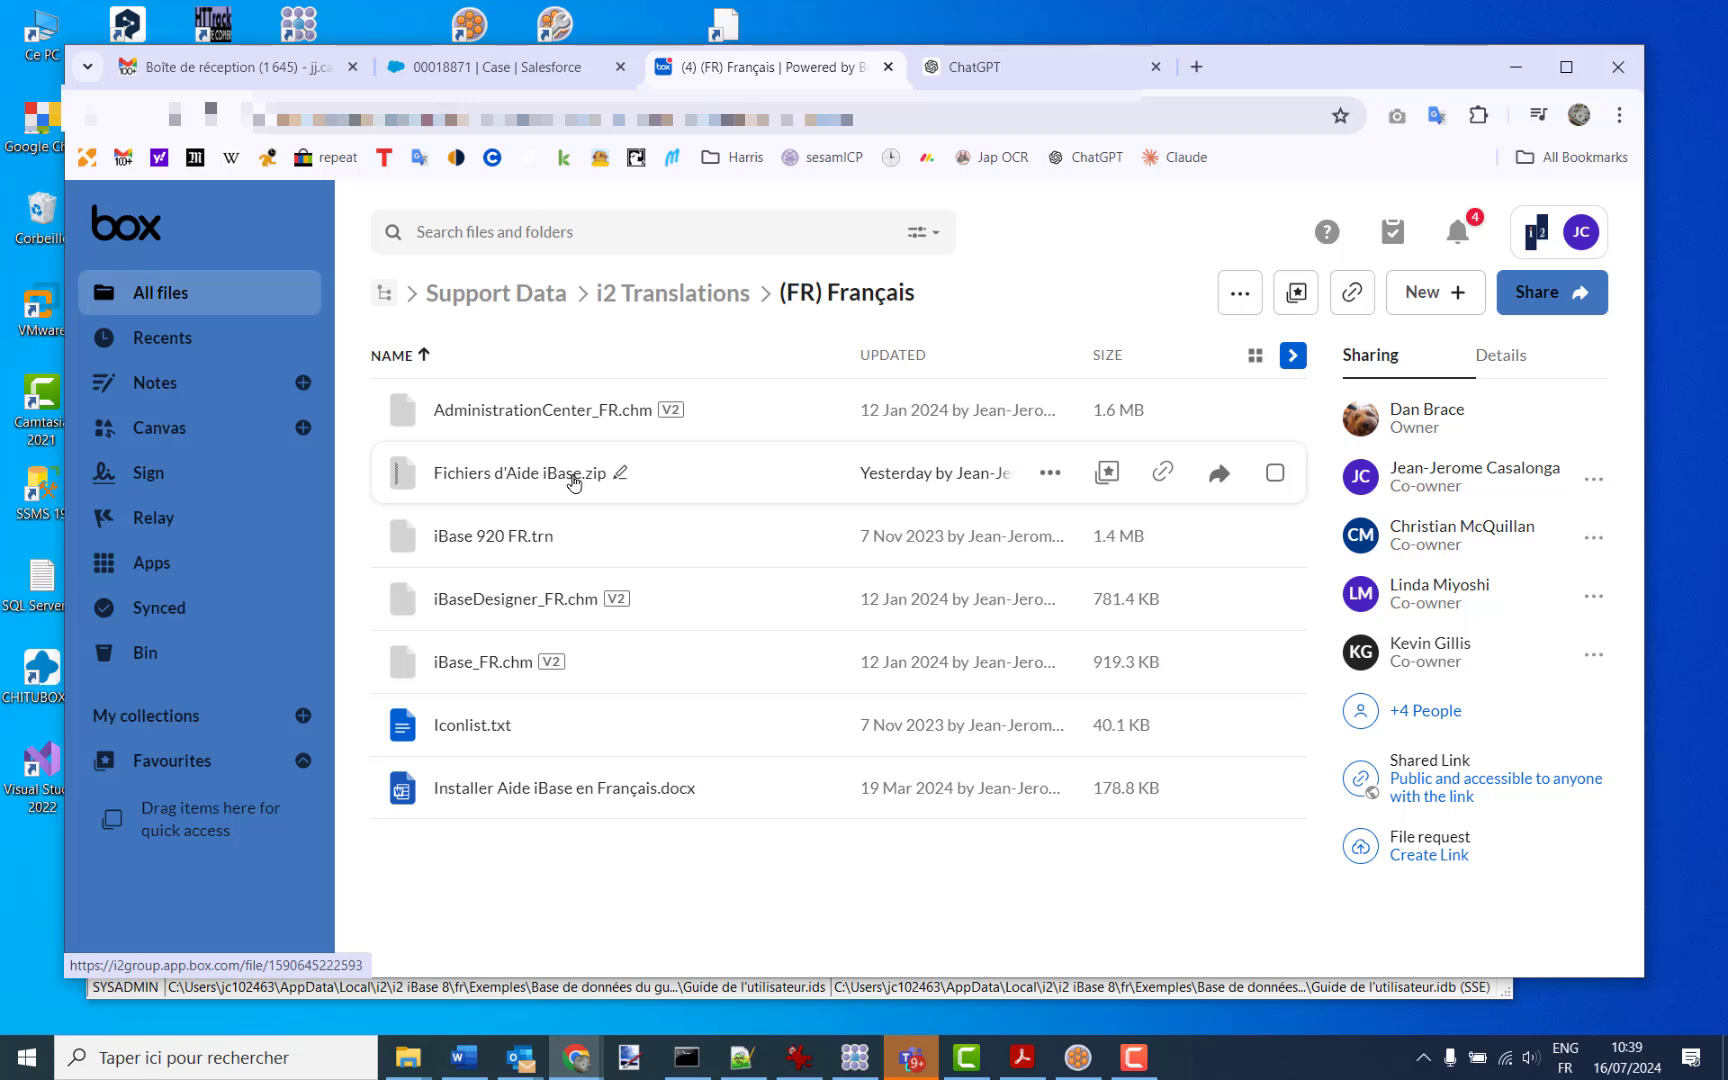
Download Fichiers d'Aide iBase.zip and show it in the Téléchargements folder.
left_click(1050, 474)
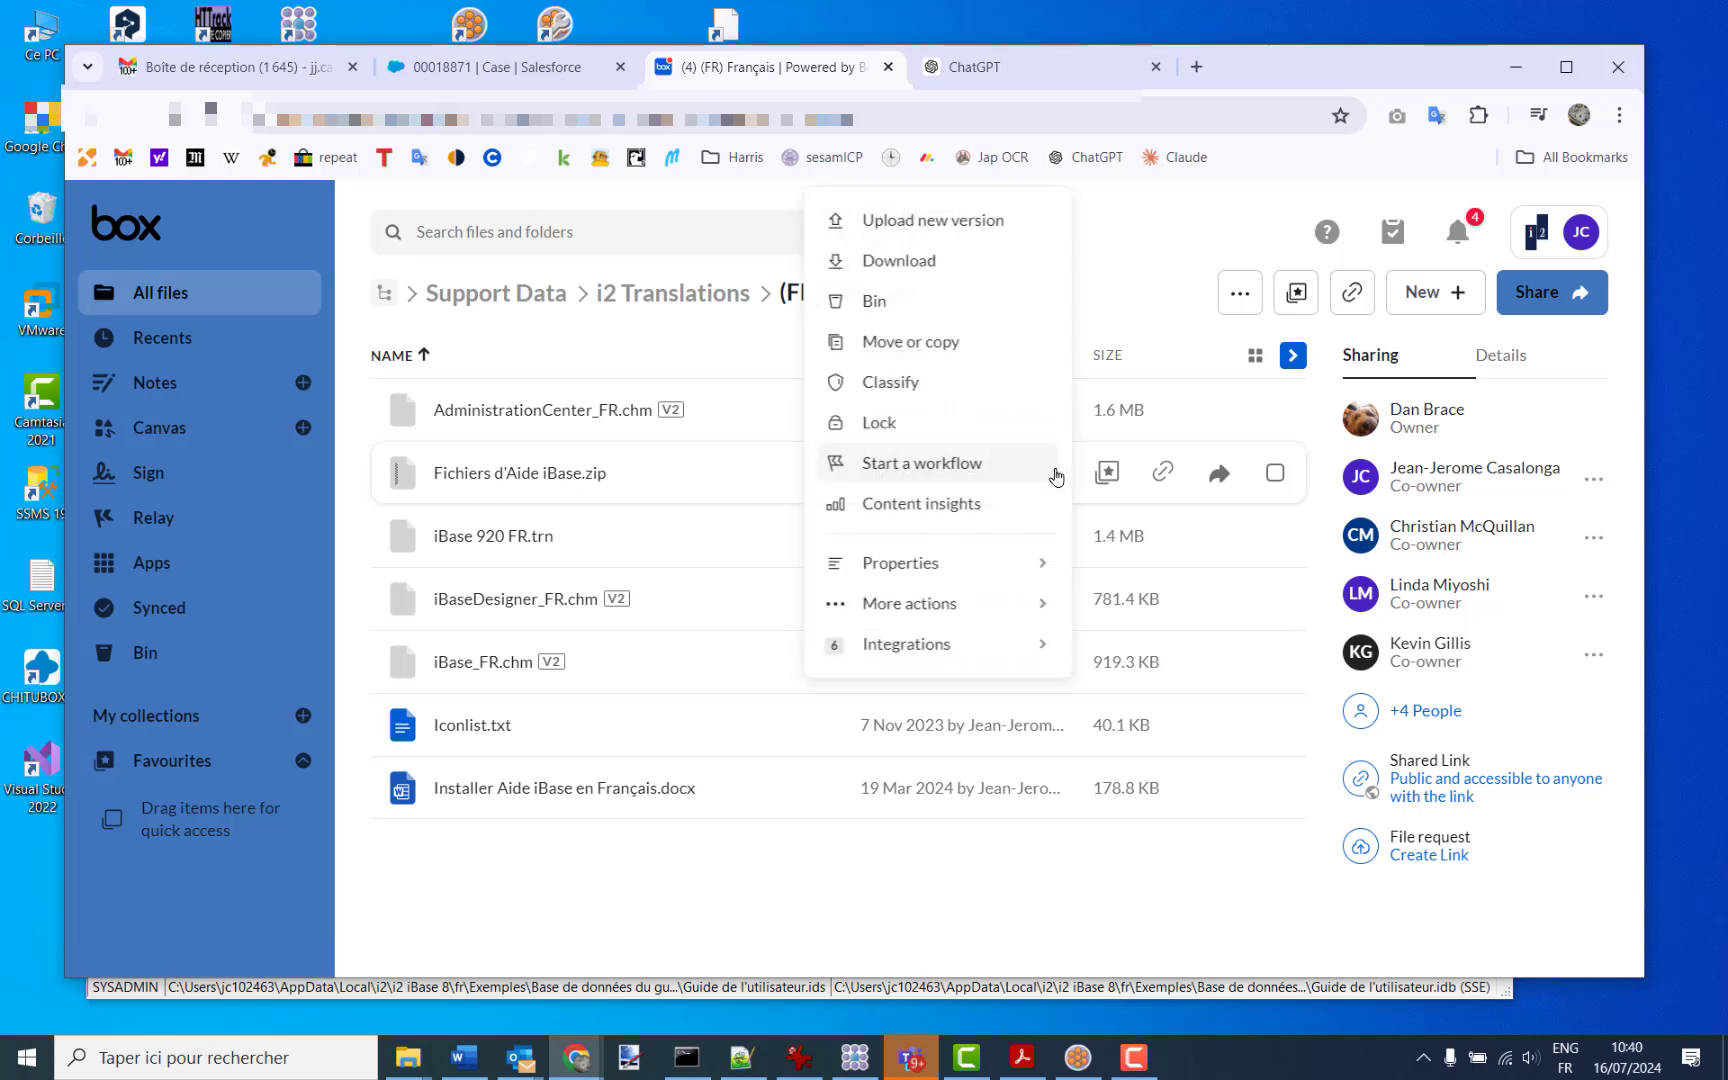
left_click(912, 270)
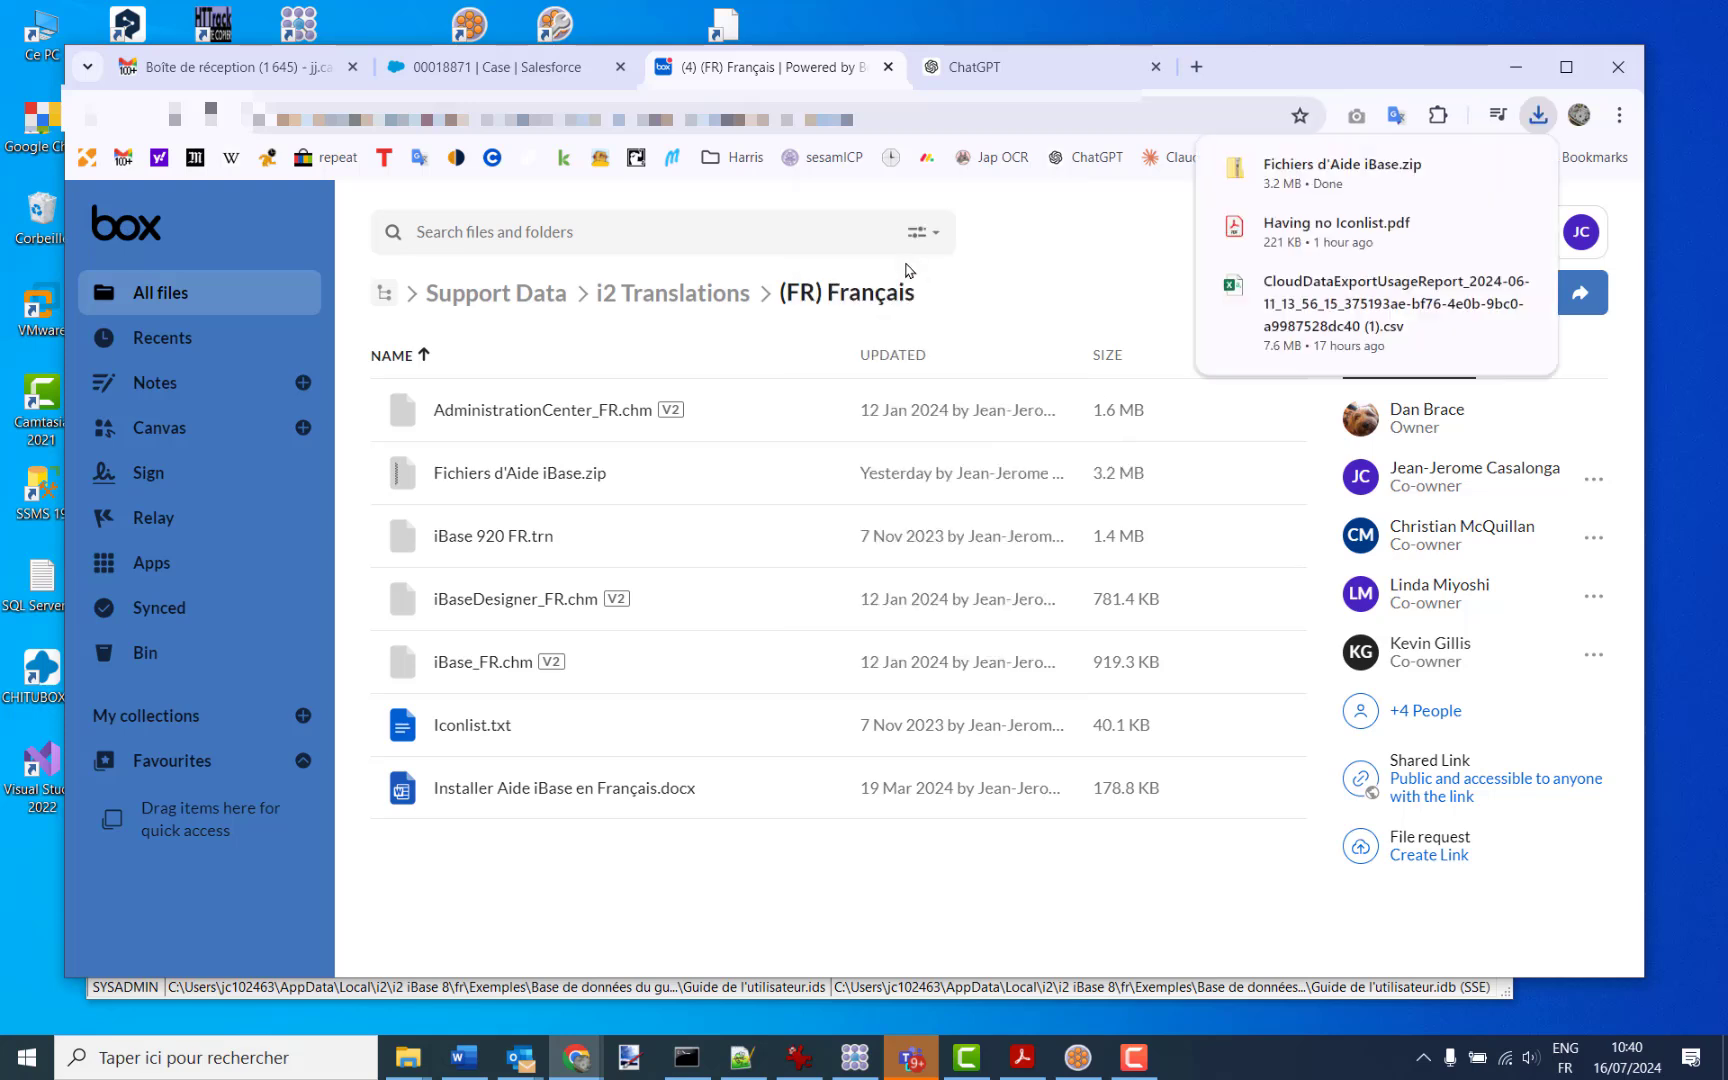
left_click(1481, 174)
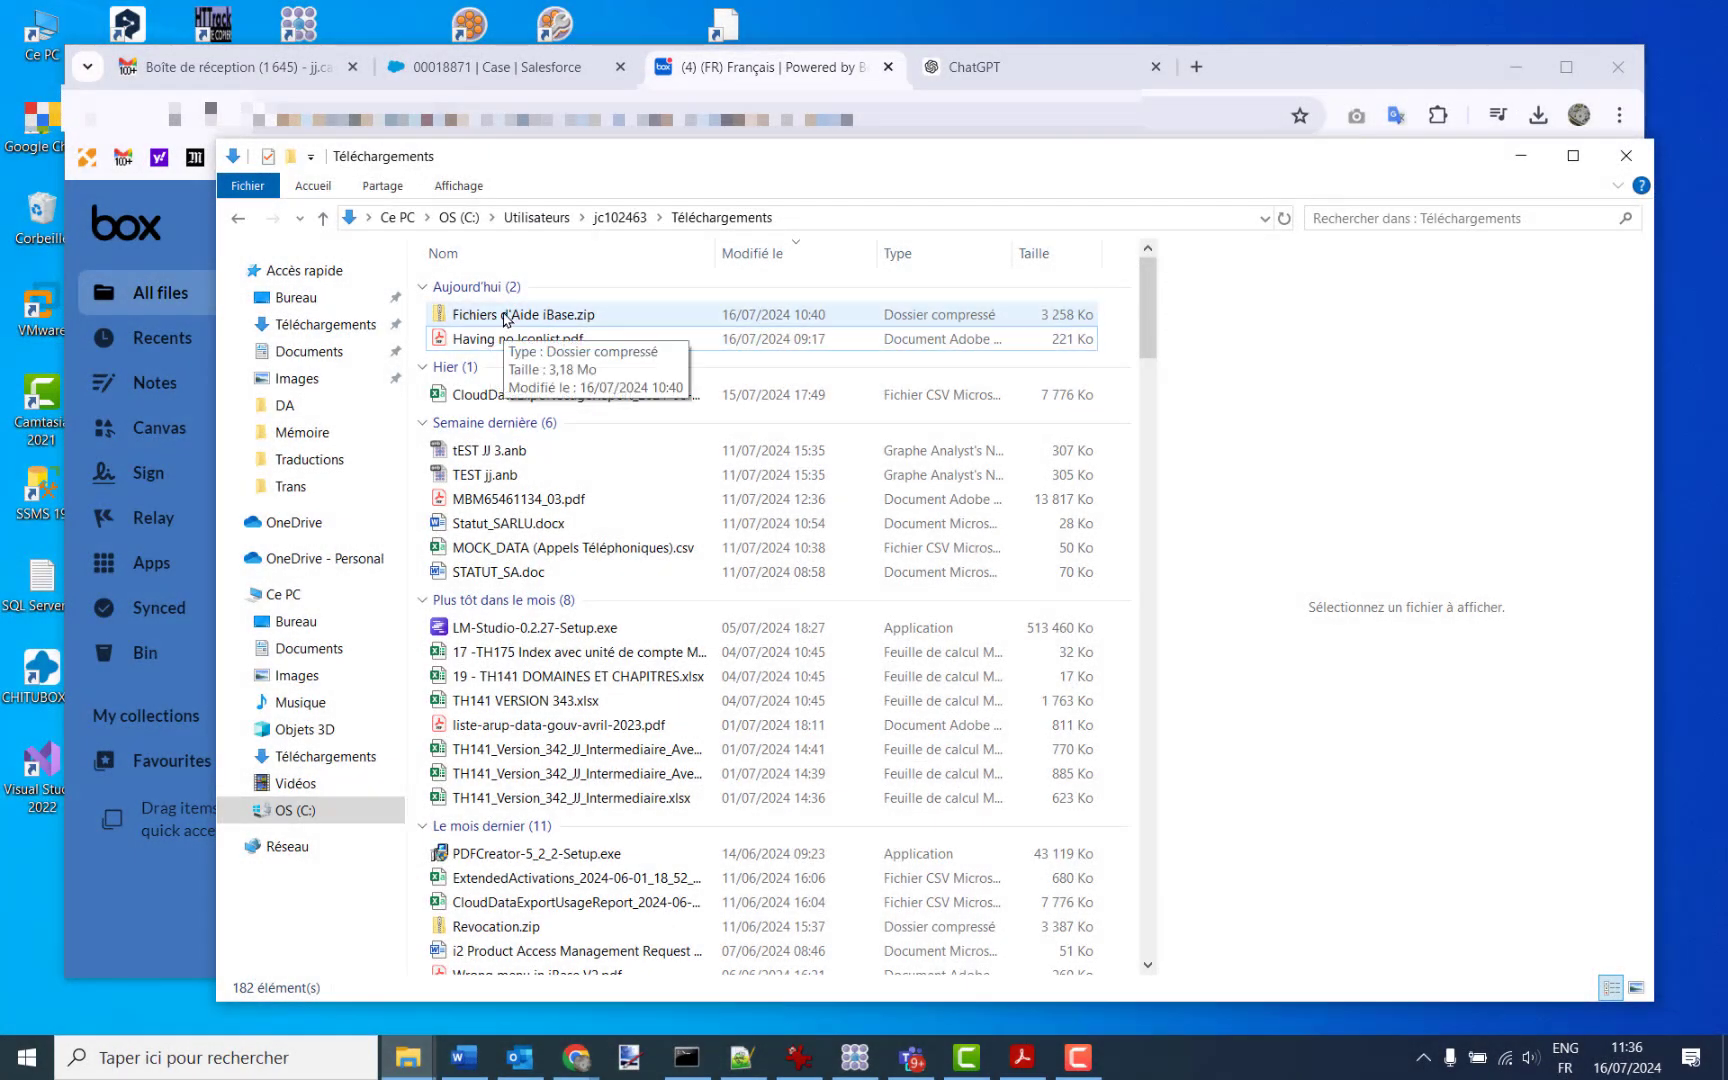
Extract Fichiers d'Aide iBase.zip with 7-Zip into a folder of the same name and open that folder.
right_click(505, 318)
mouse_move(572, 494)
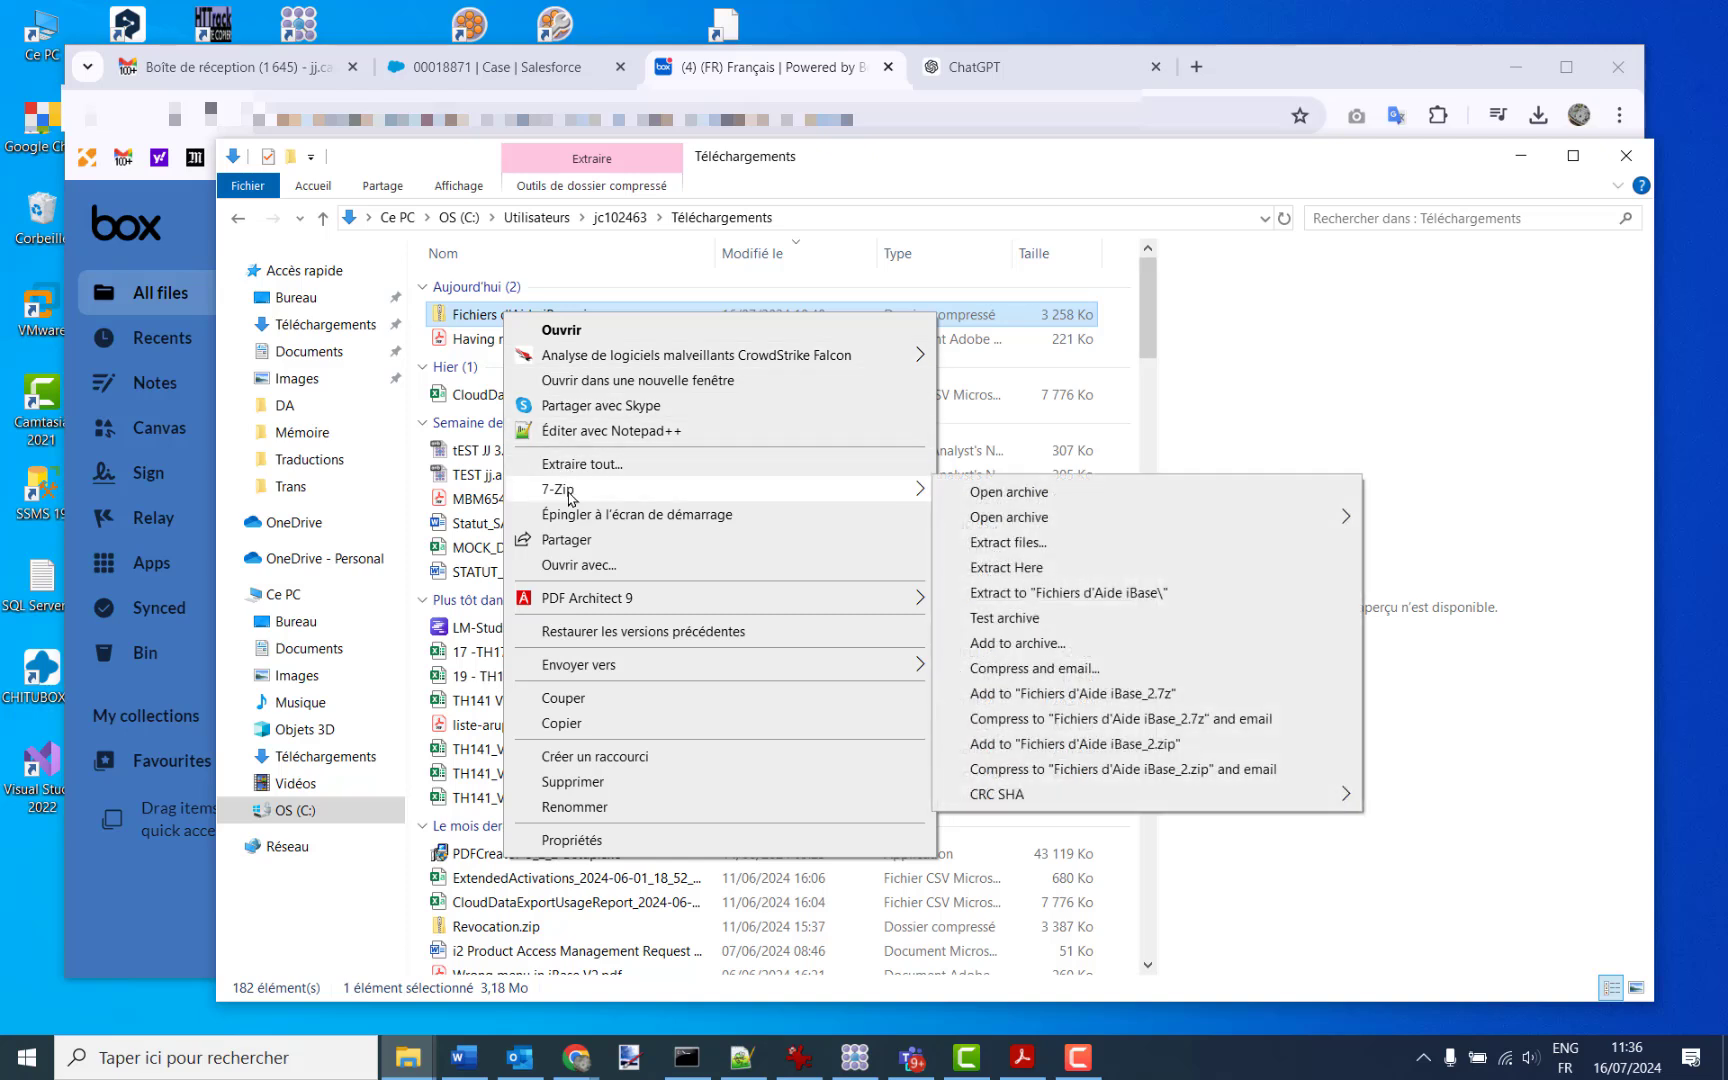
left_click(1071, 593)
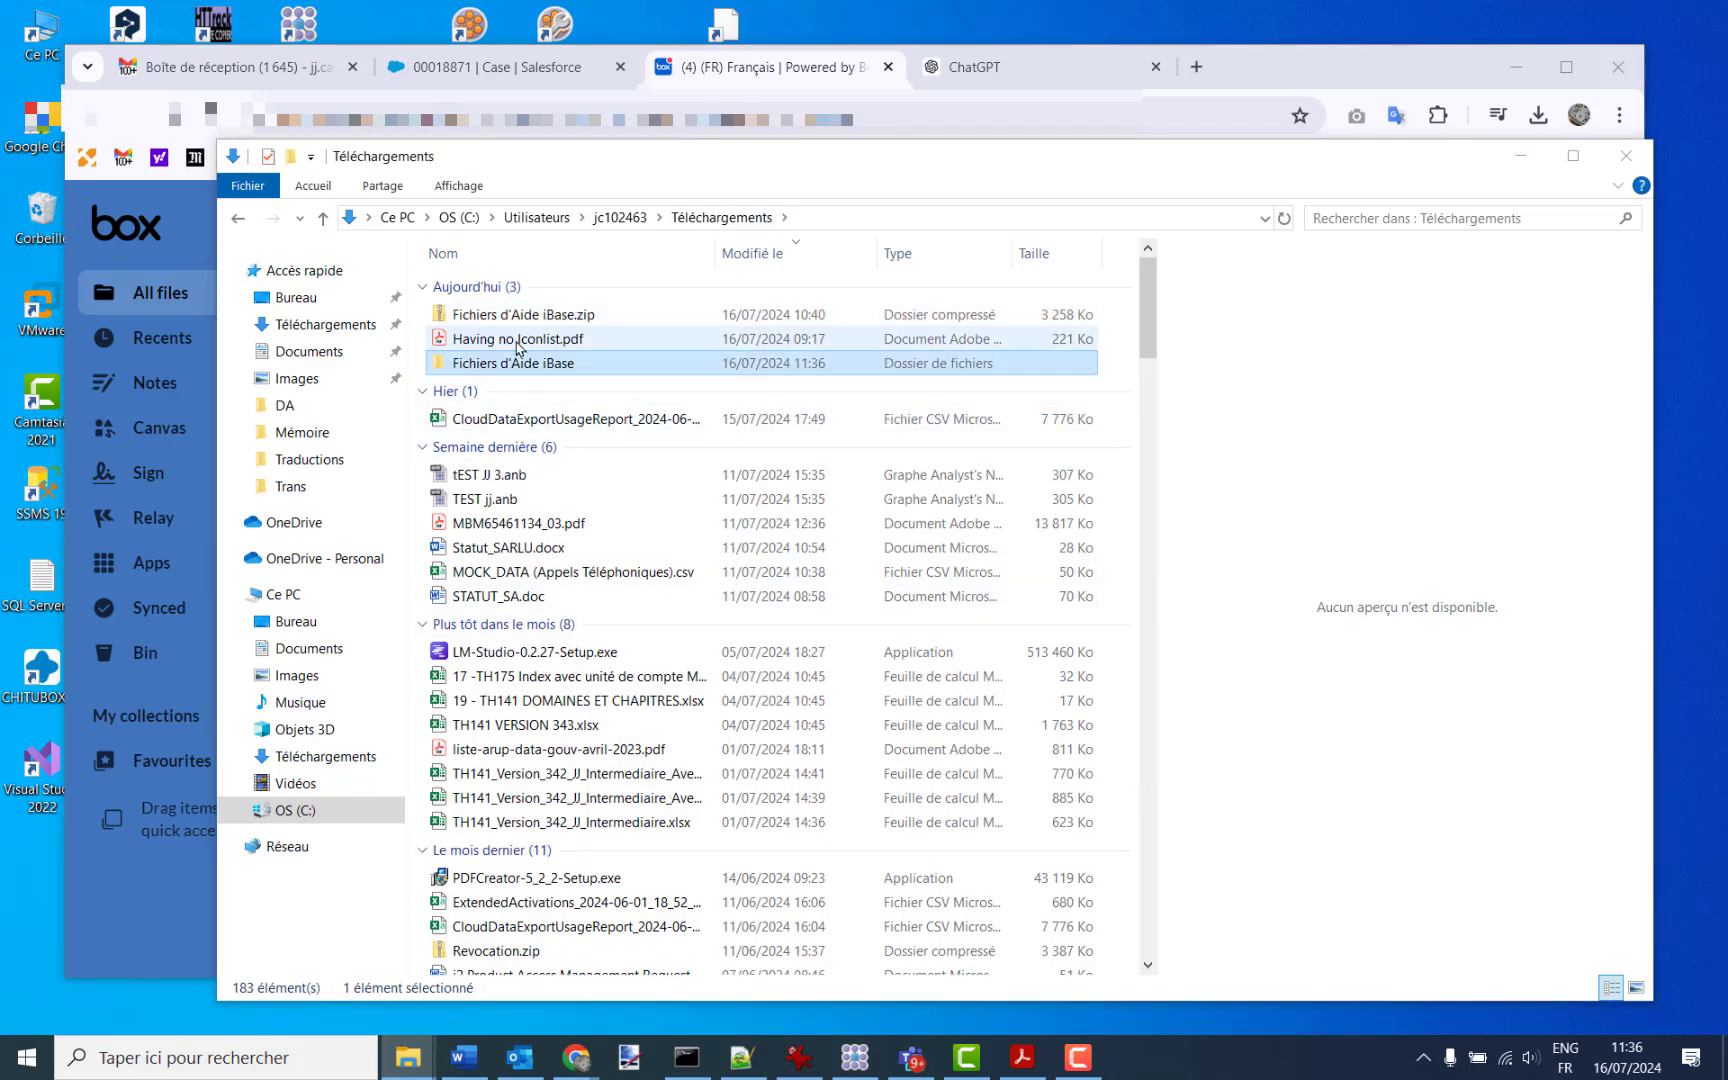
double_click(475, 368)
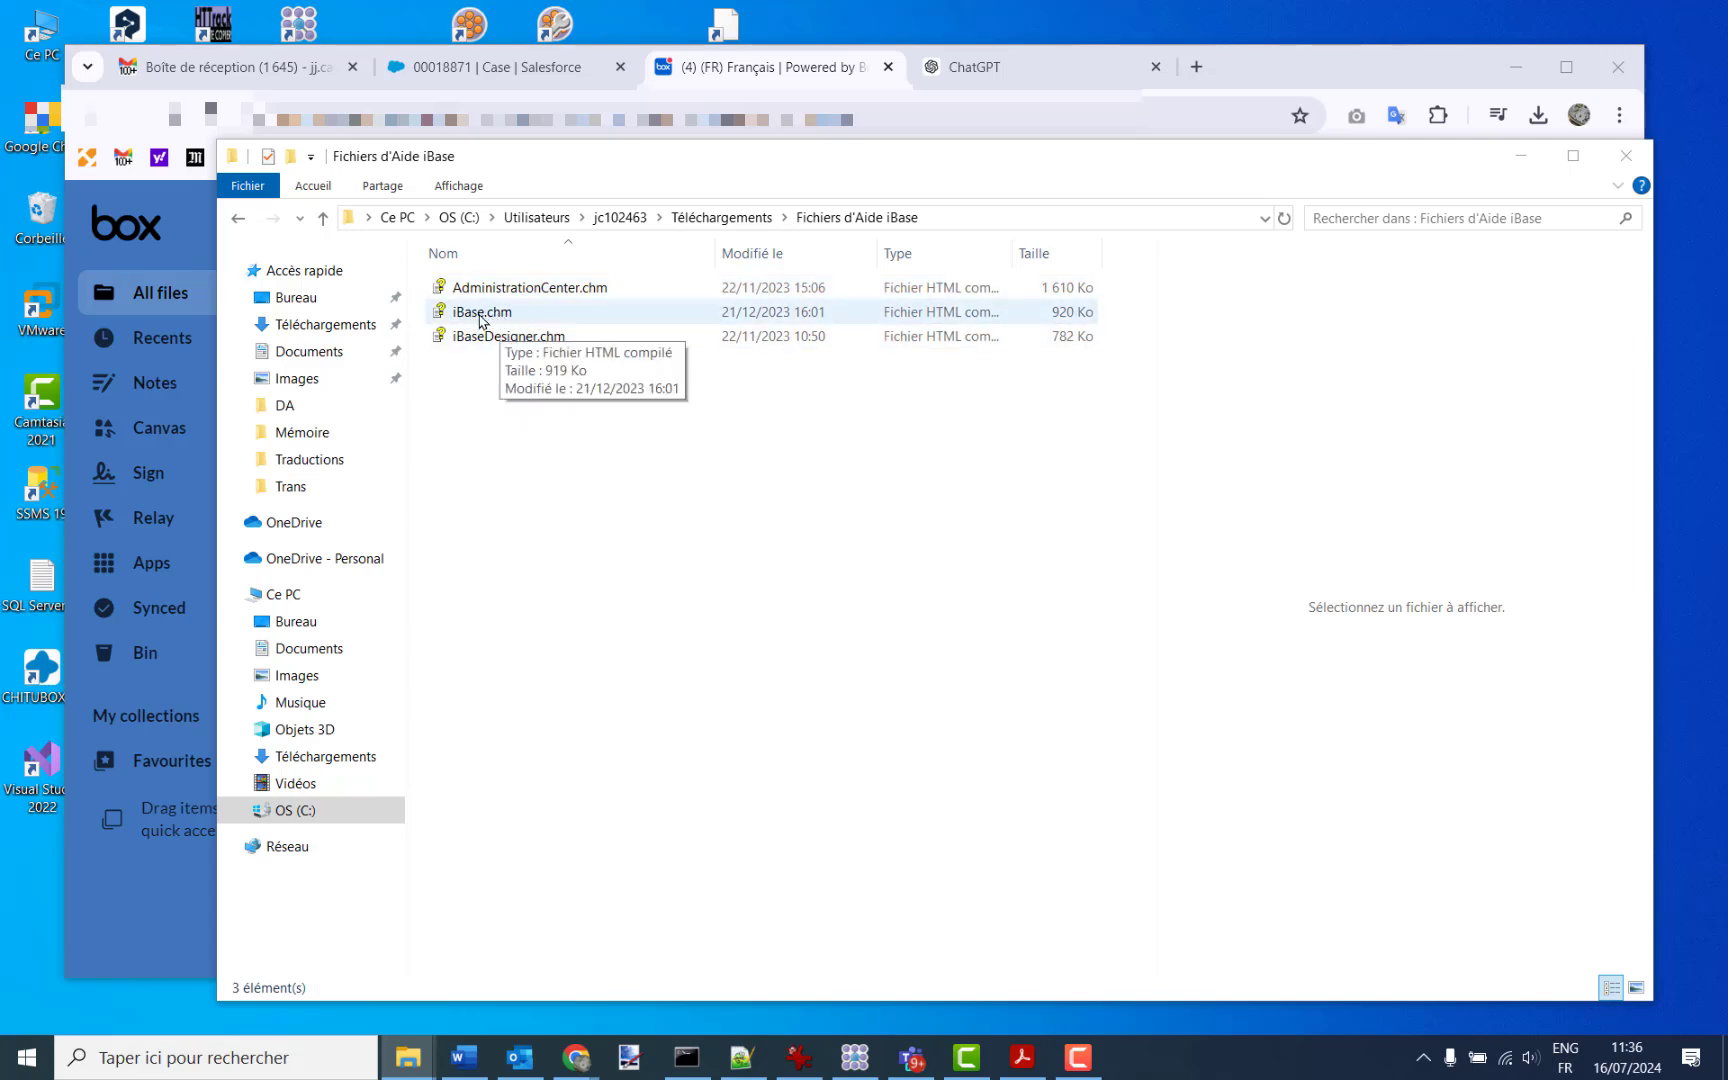
Open the extracted iBase.chm help file and enlarge its window over the file listing.
double_click(481, 318)
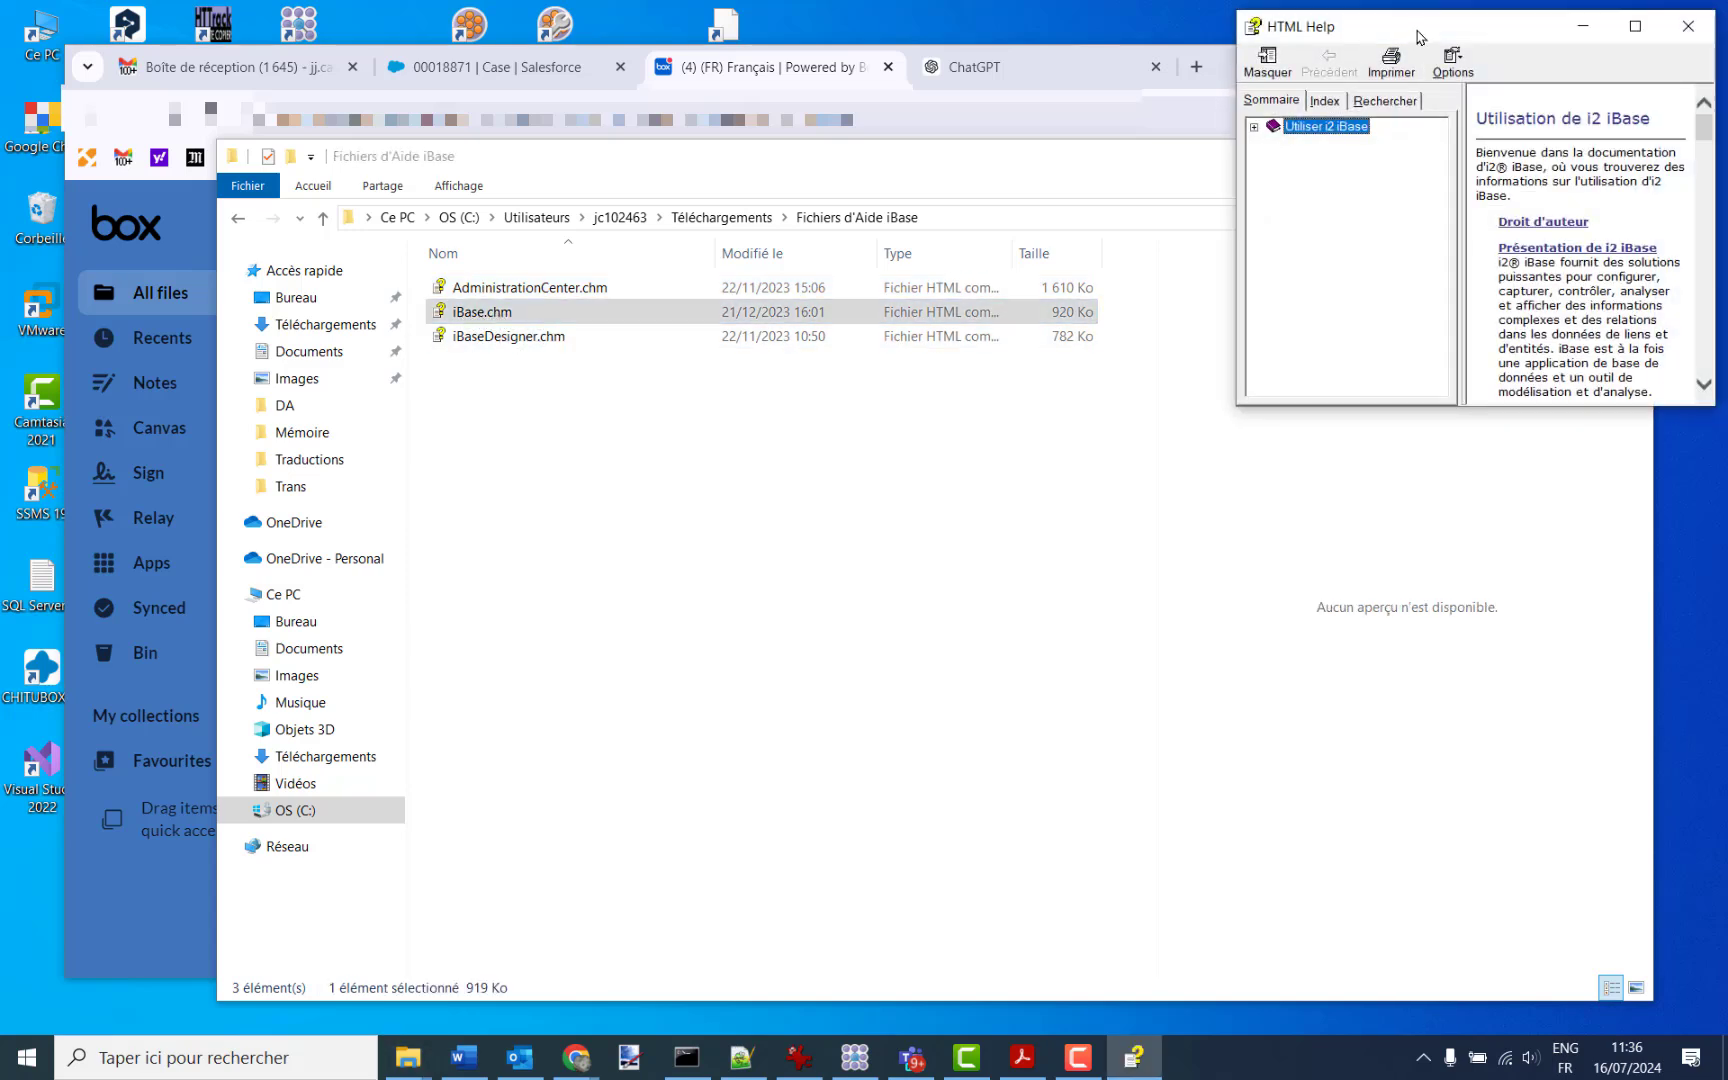
left_click_drag(790, 603, 404, 883)
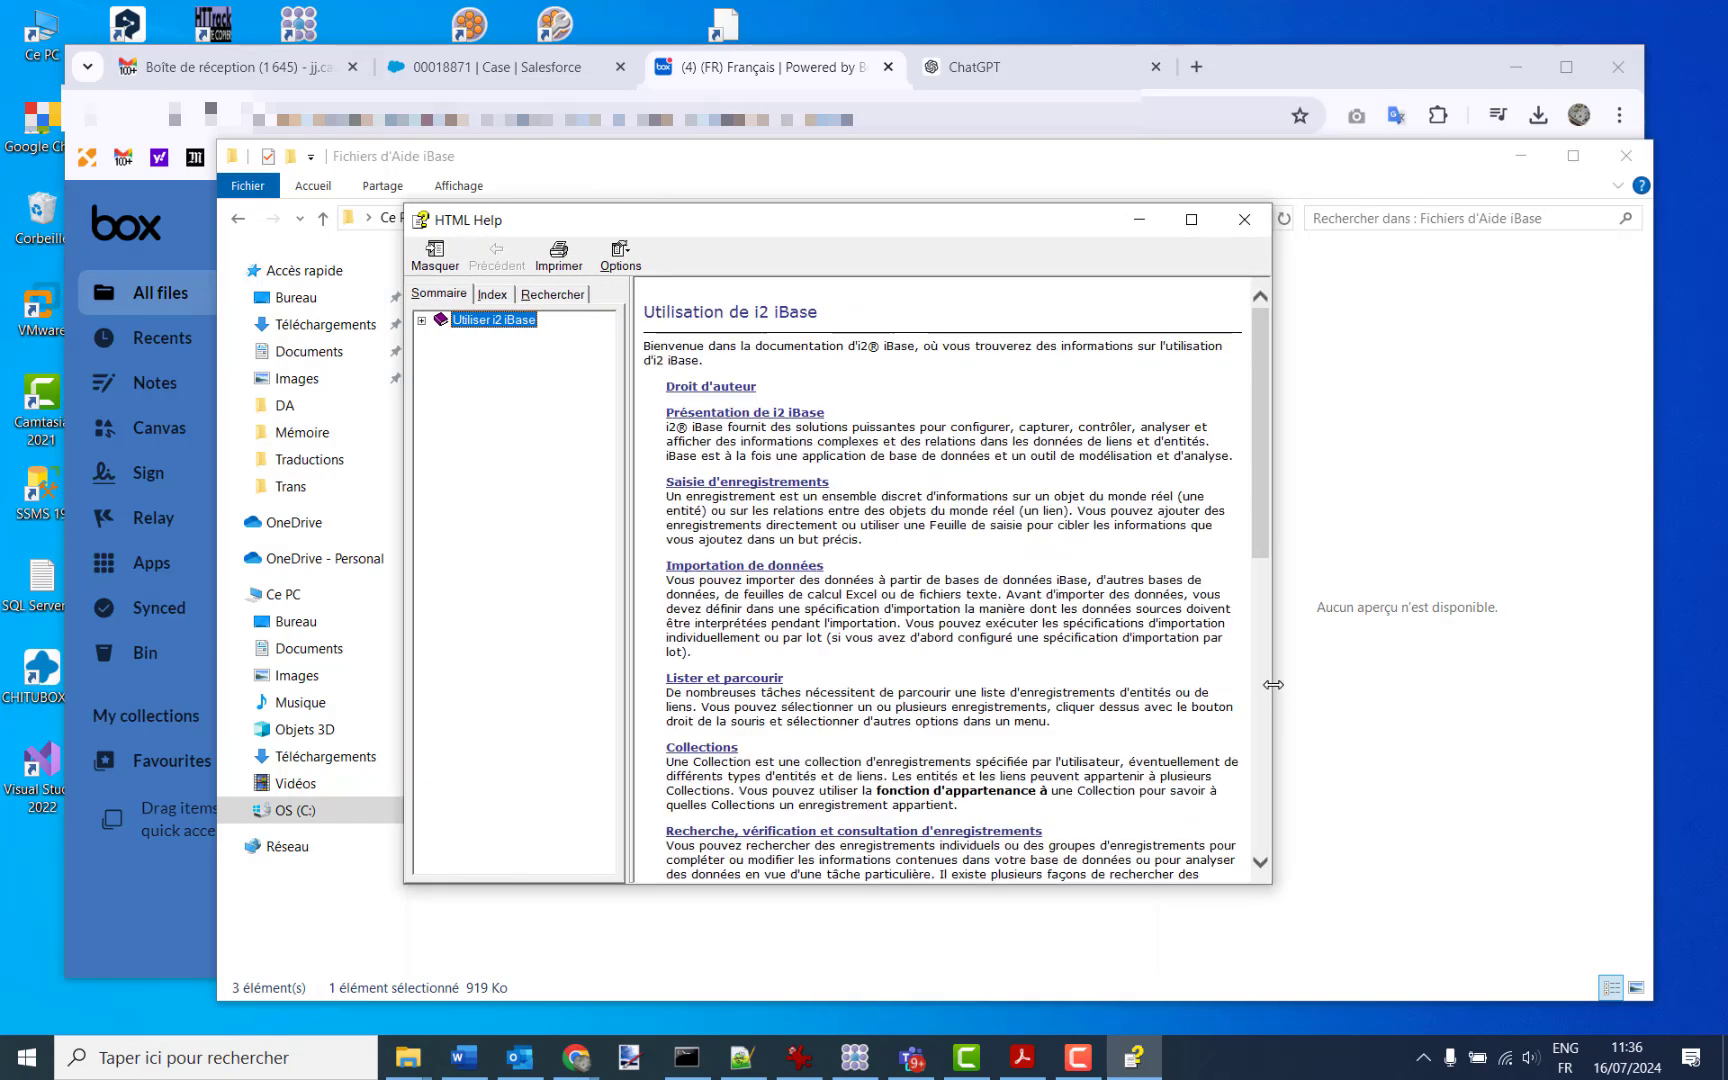
left_click_drag(1273, 684, 1435, 686)
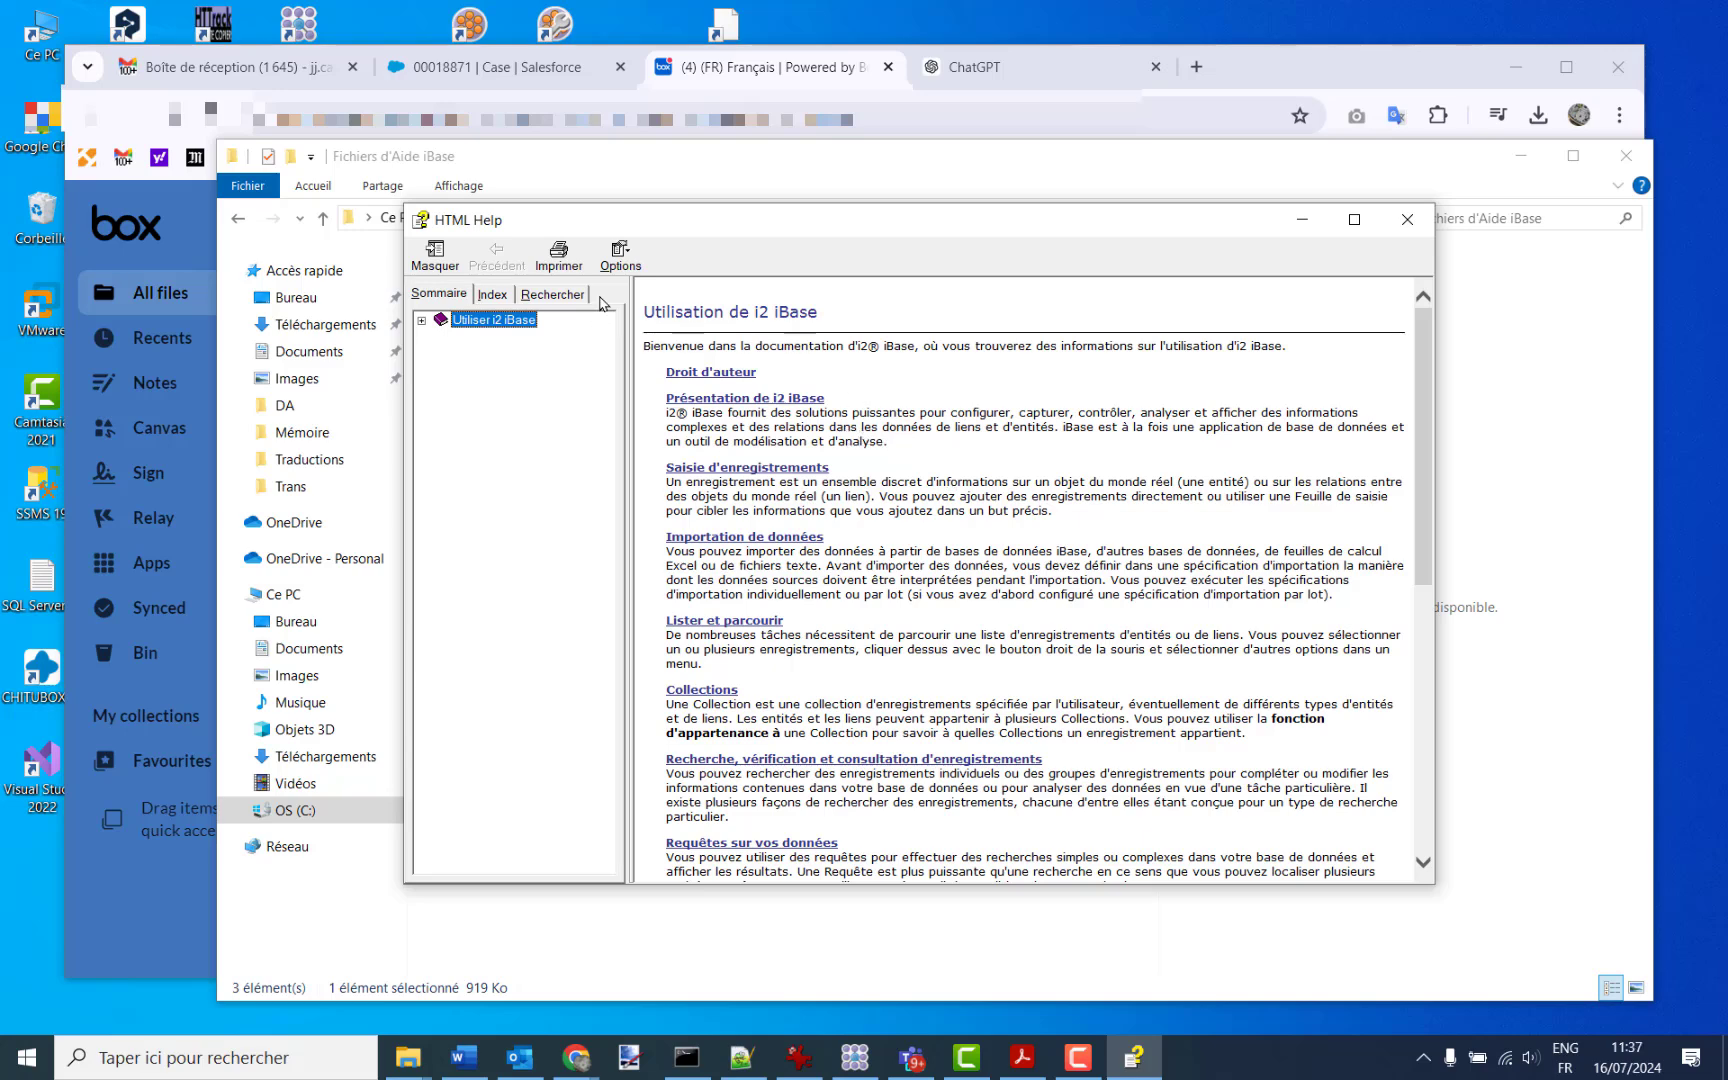
Browse the Entités and Collections topics in the French iBase help contents and close the help window.
left_click(422, 321)
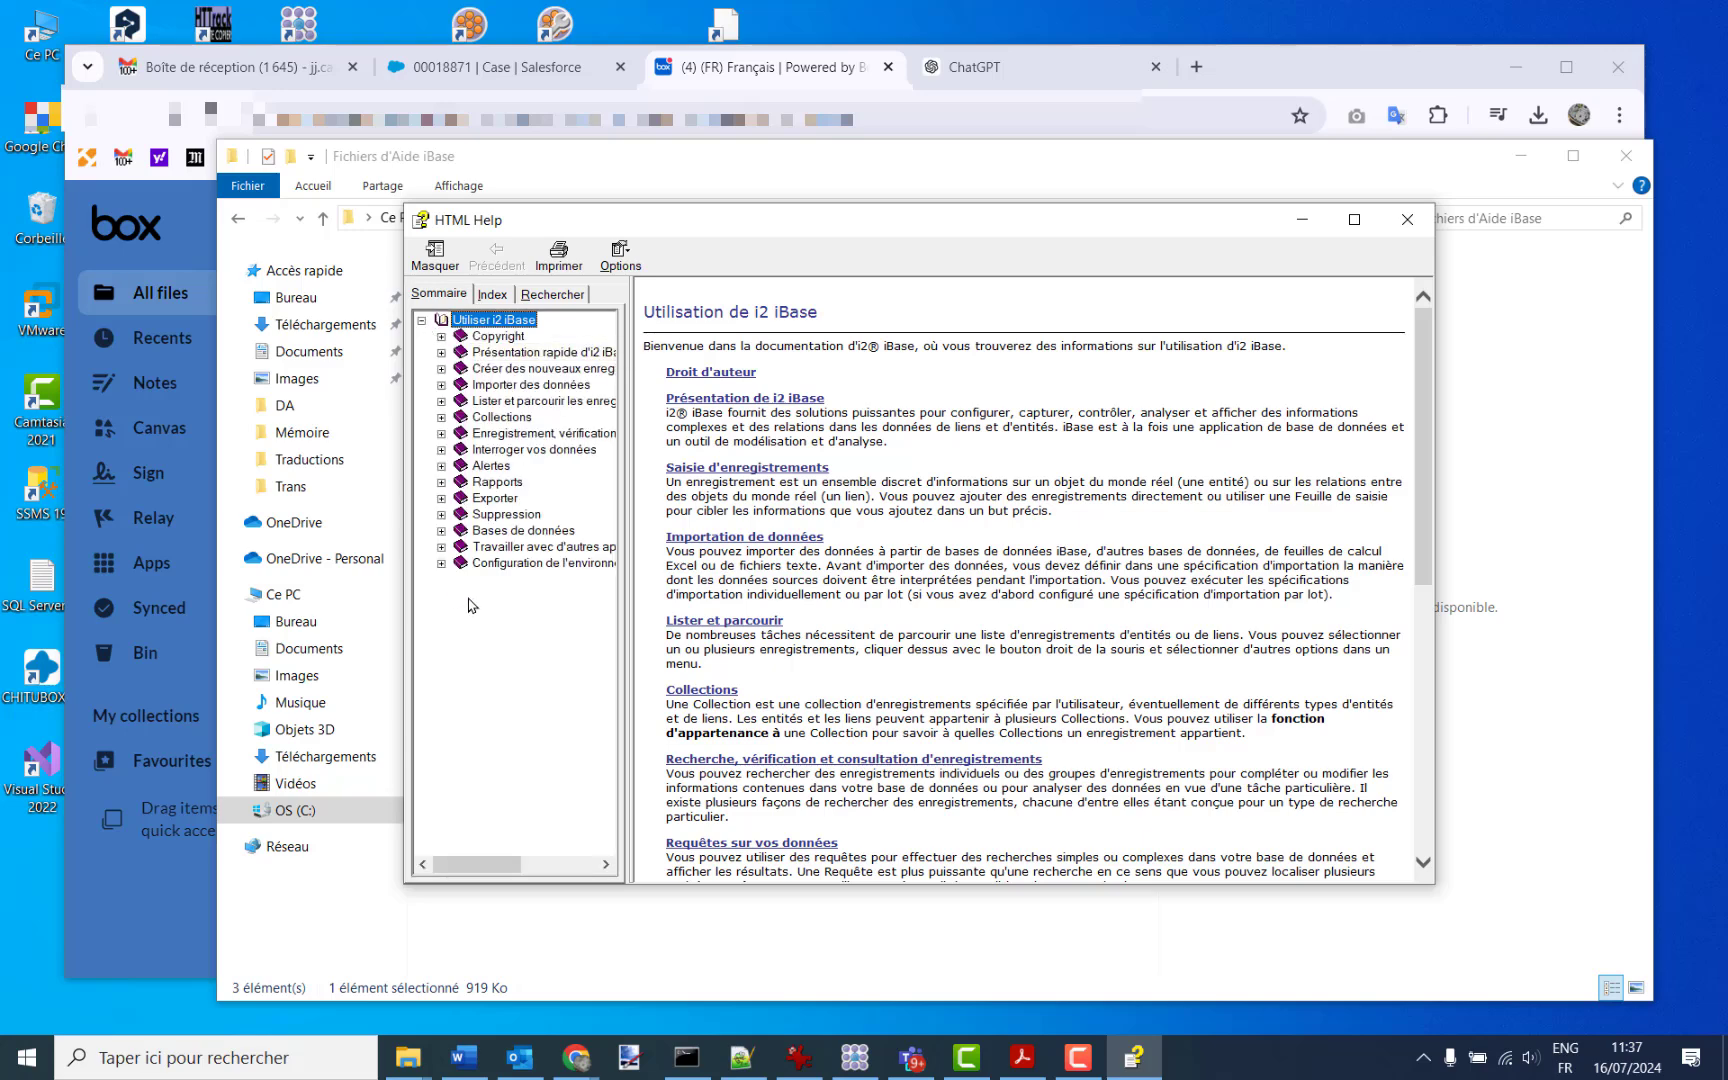
left_click(441, 368)
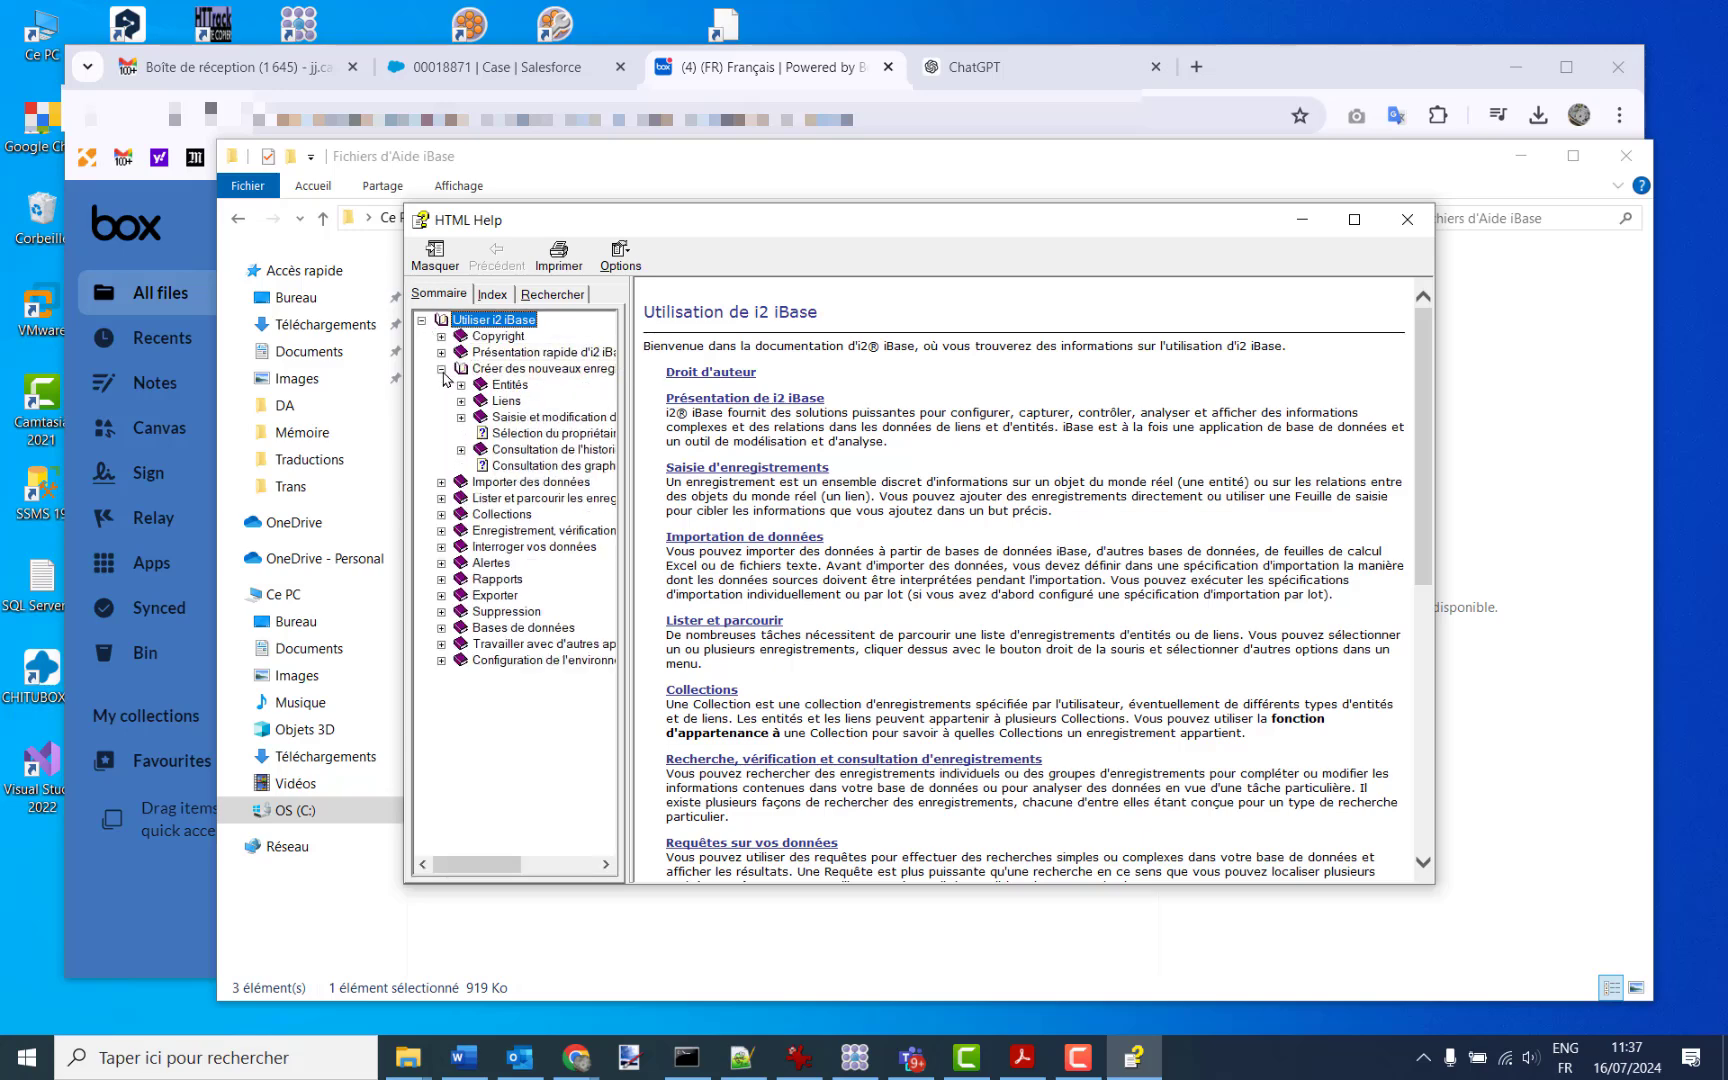
left_click(508, 386)
left_click(462, 386)
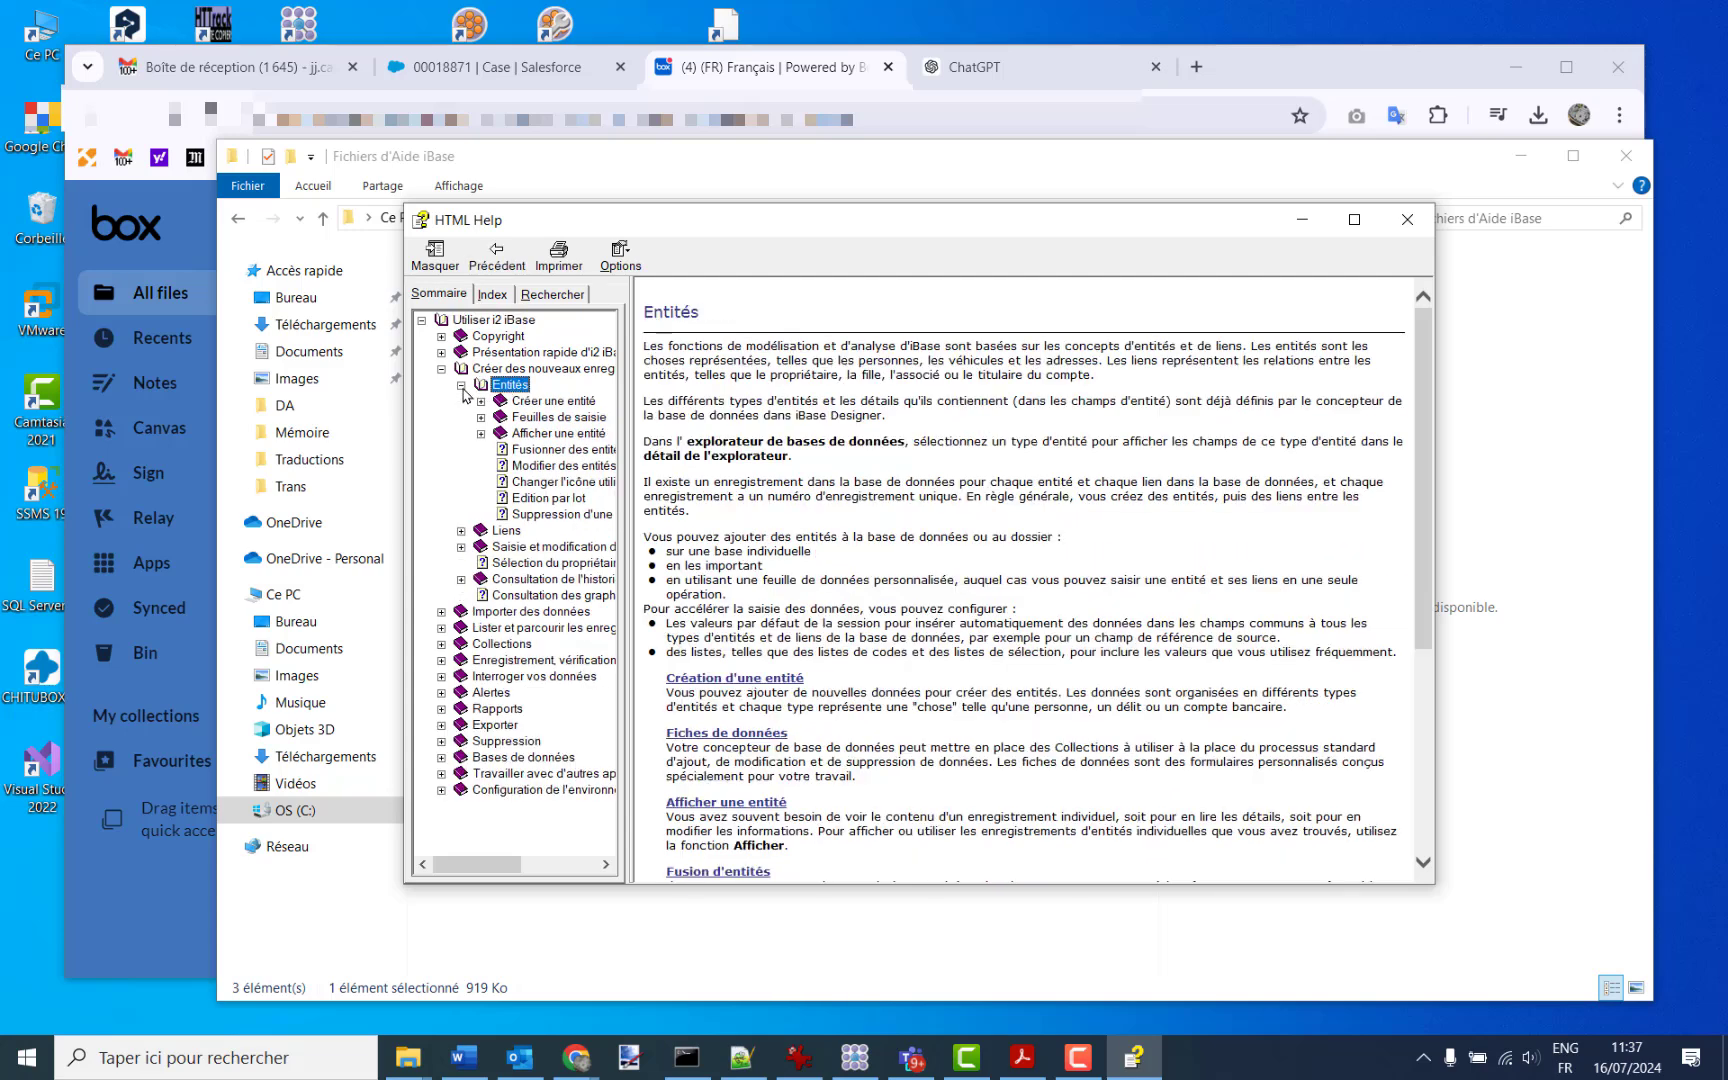
left_click(530, 467)
left_click(501, 643)
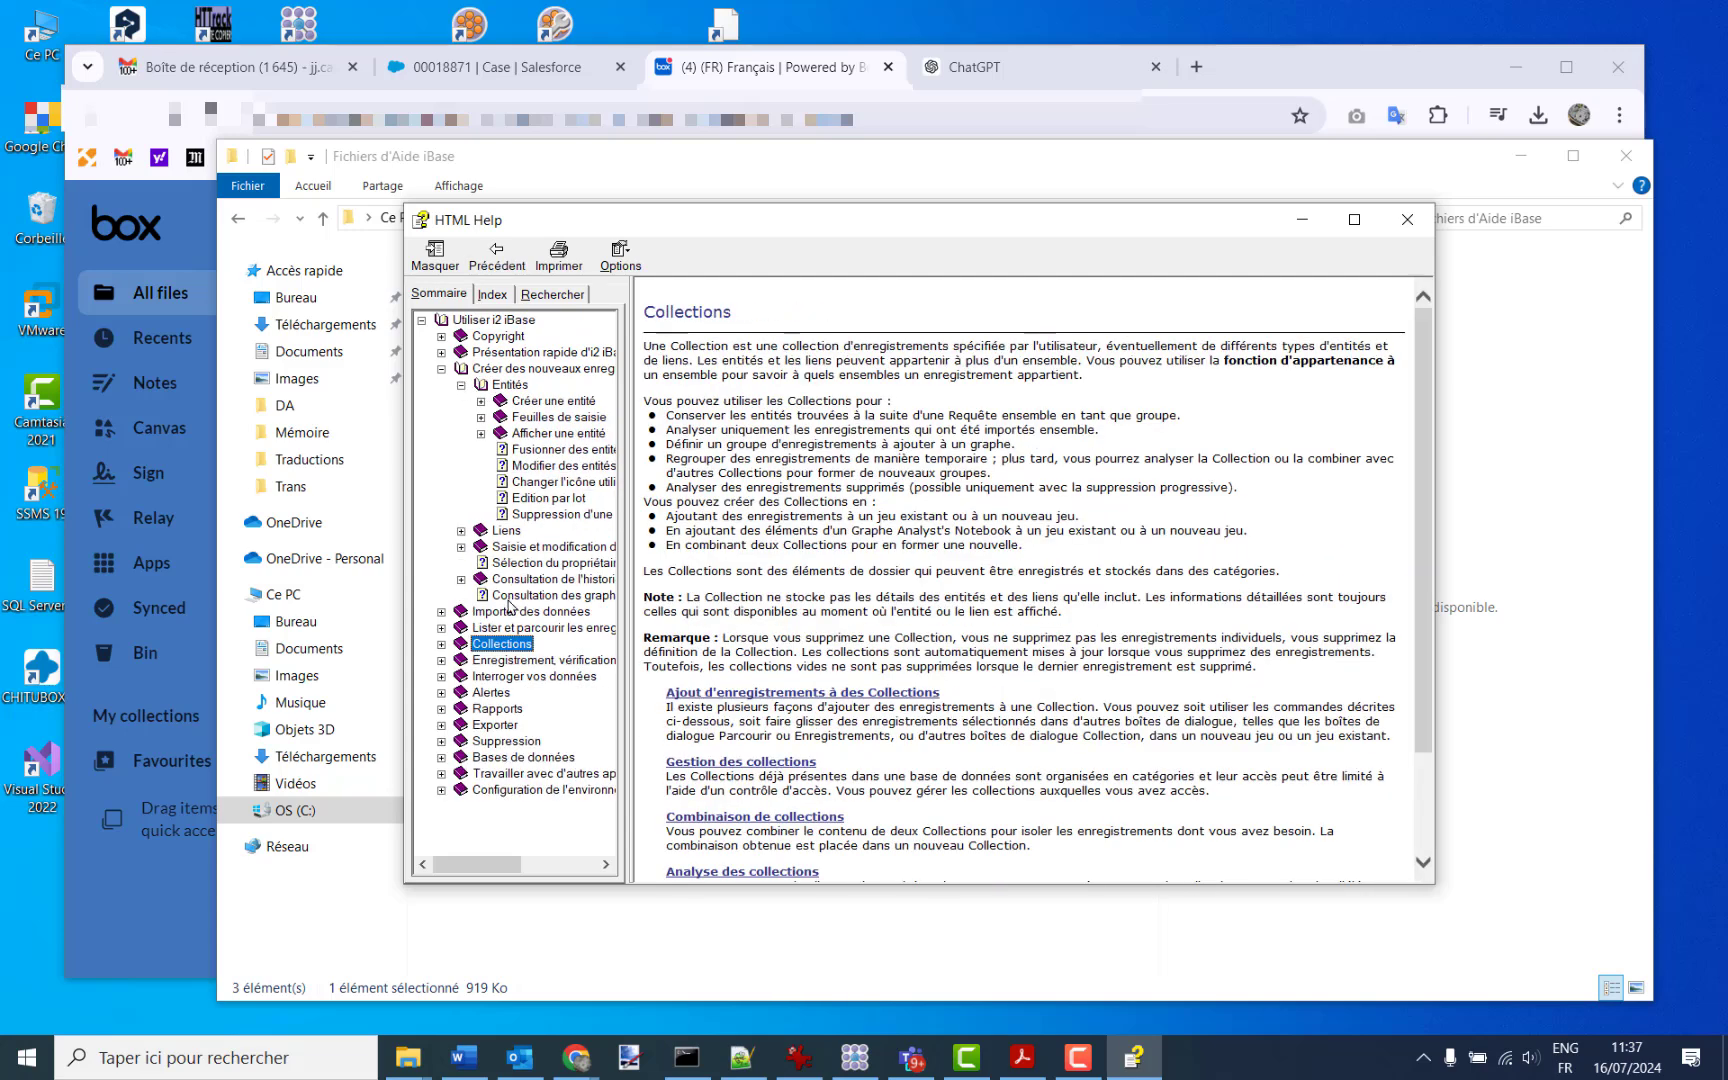
left_click(1405, 237)
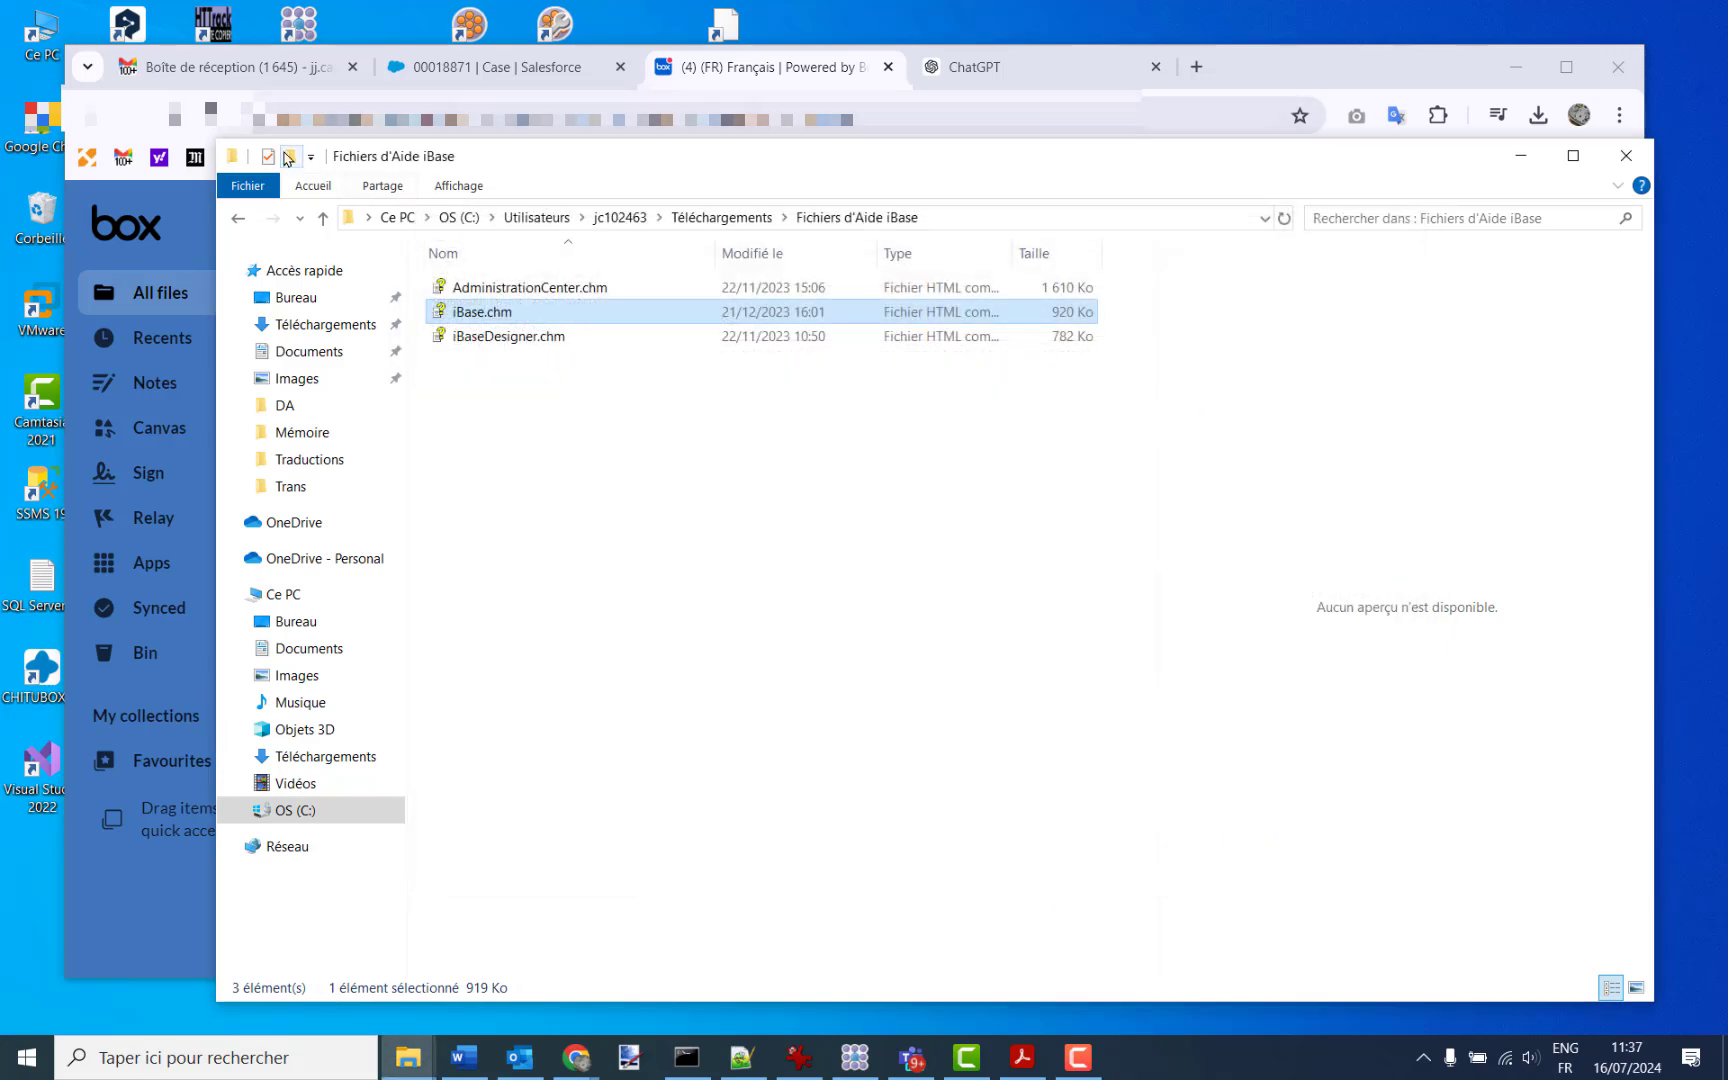
Shrink the extracted files' window and open a second File Explorer window beside it.
left_click_drag(215, 135, 948, 180)
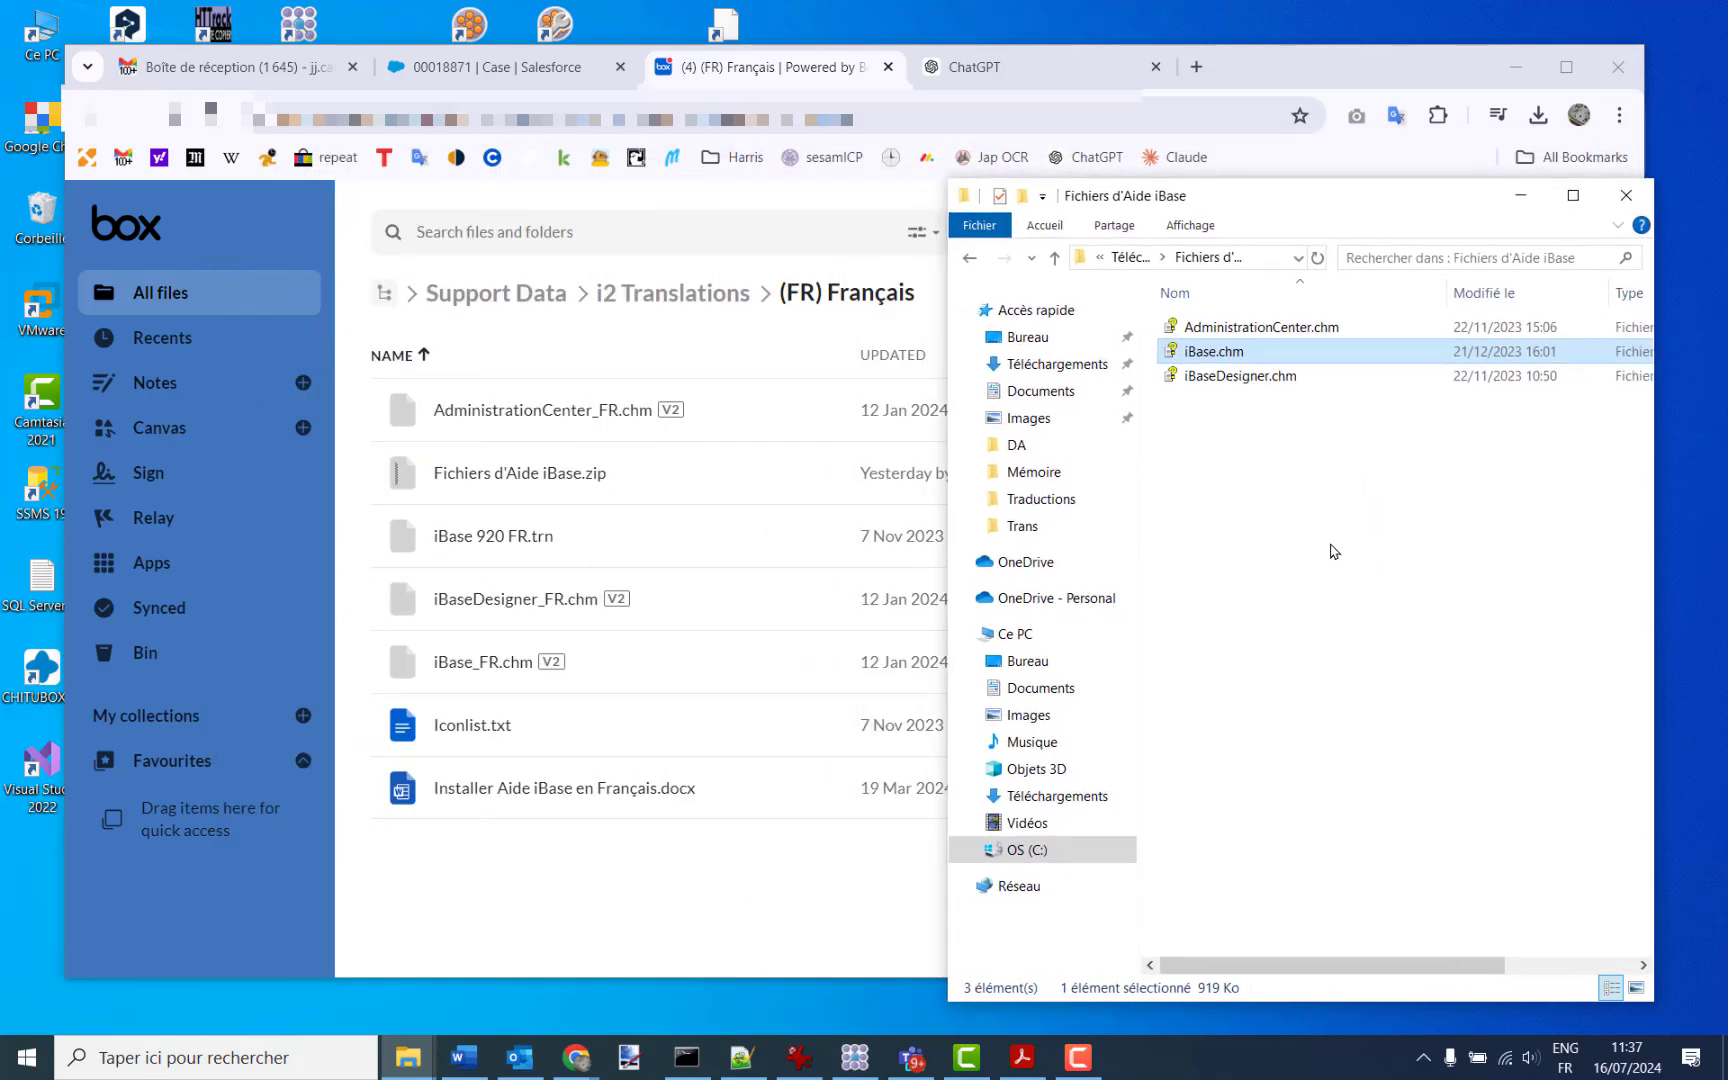
key("super+e")
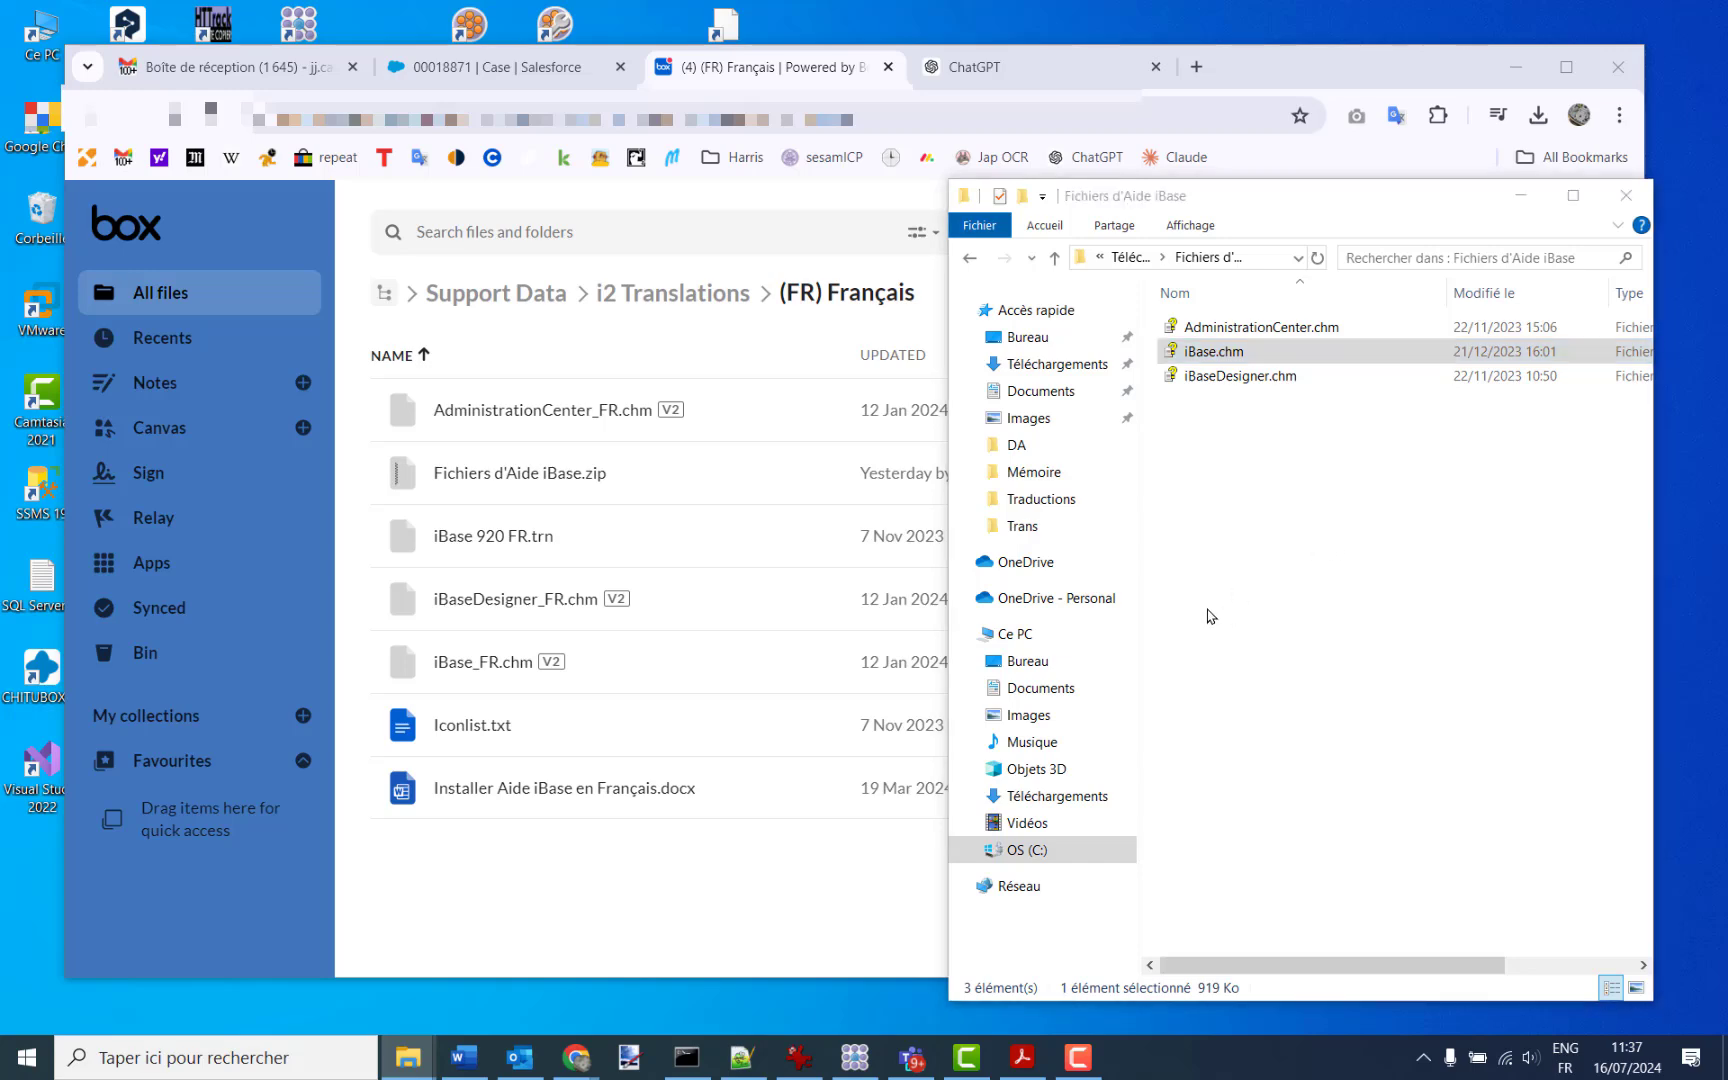
left_click_drag(1376, 28, 475, 98)
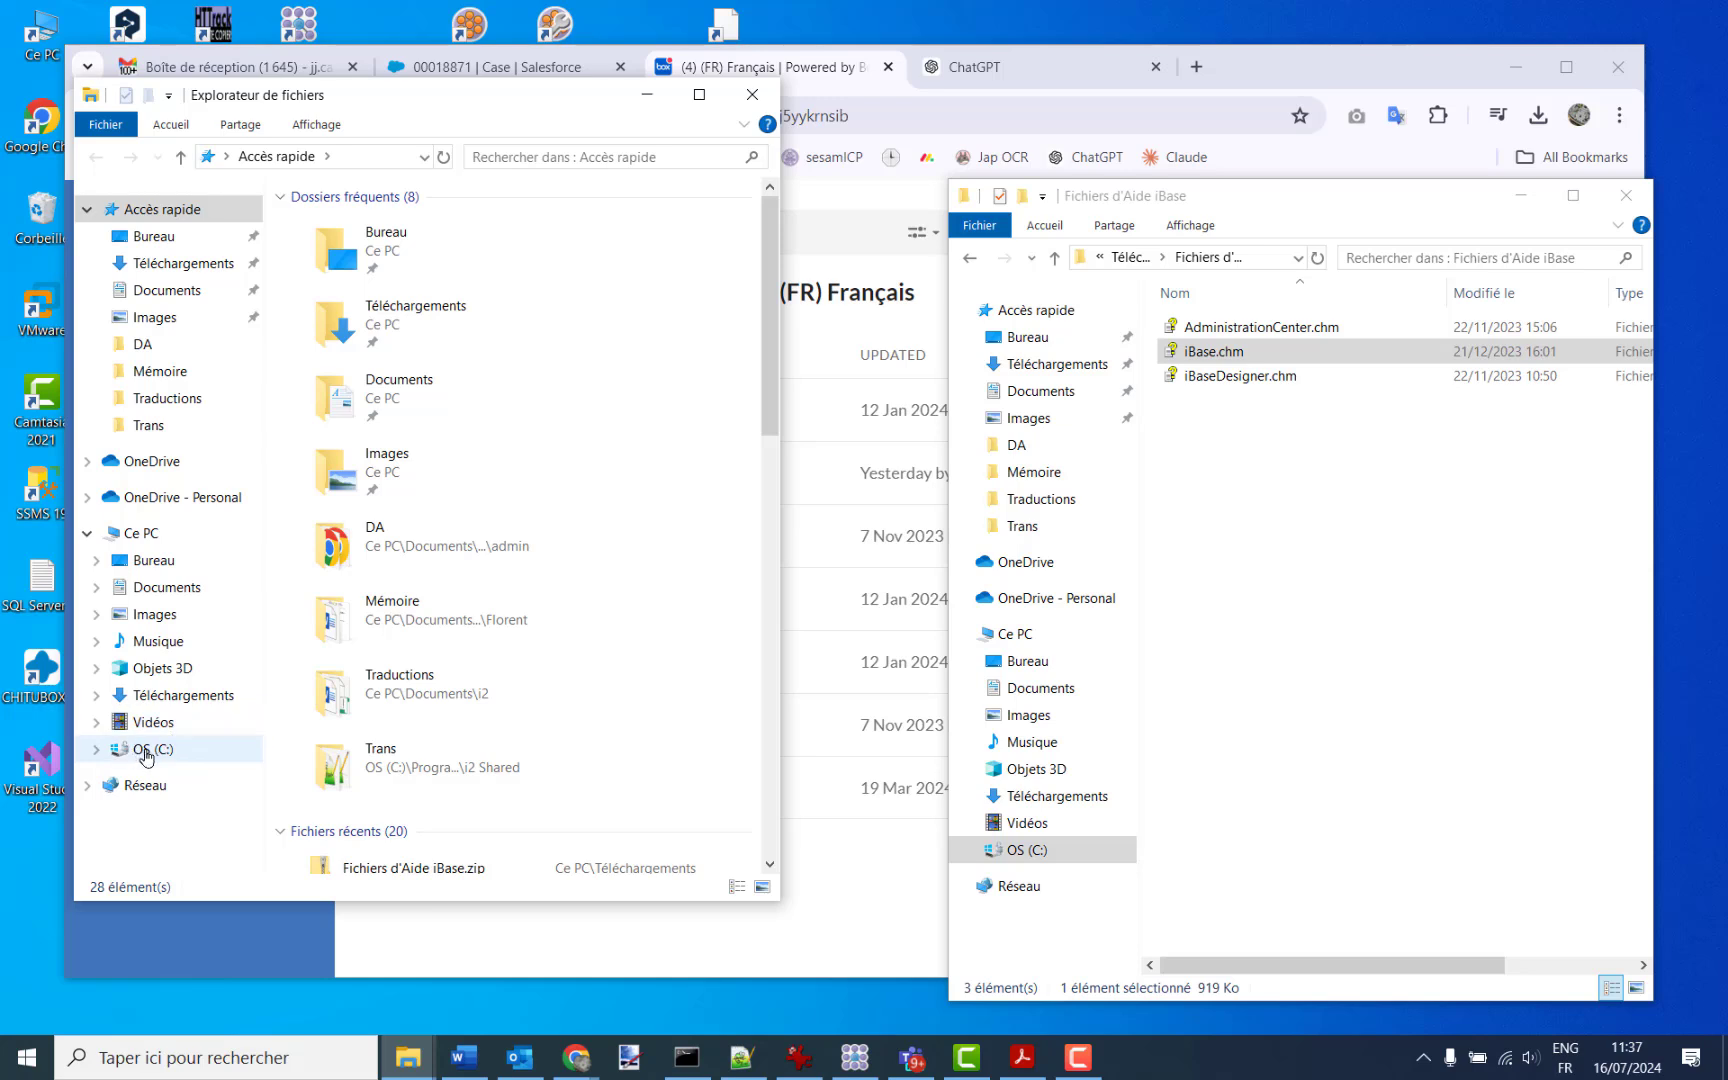
Open the French help folder at C:\Programmes (x86)\i2 iBase 9\Resources\fr\Help in the second File Explorer window.
left_click(146, 750)
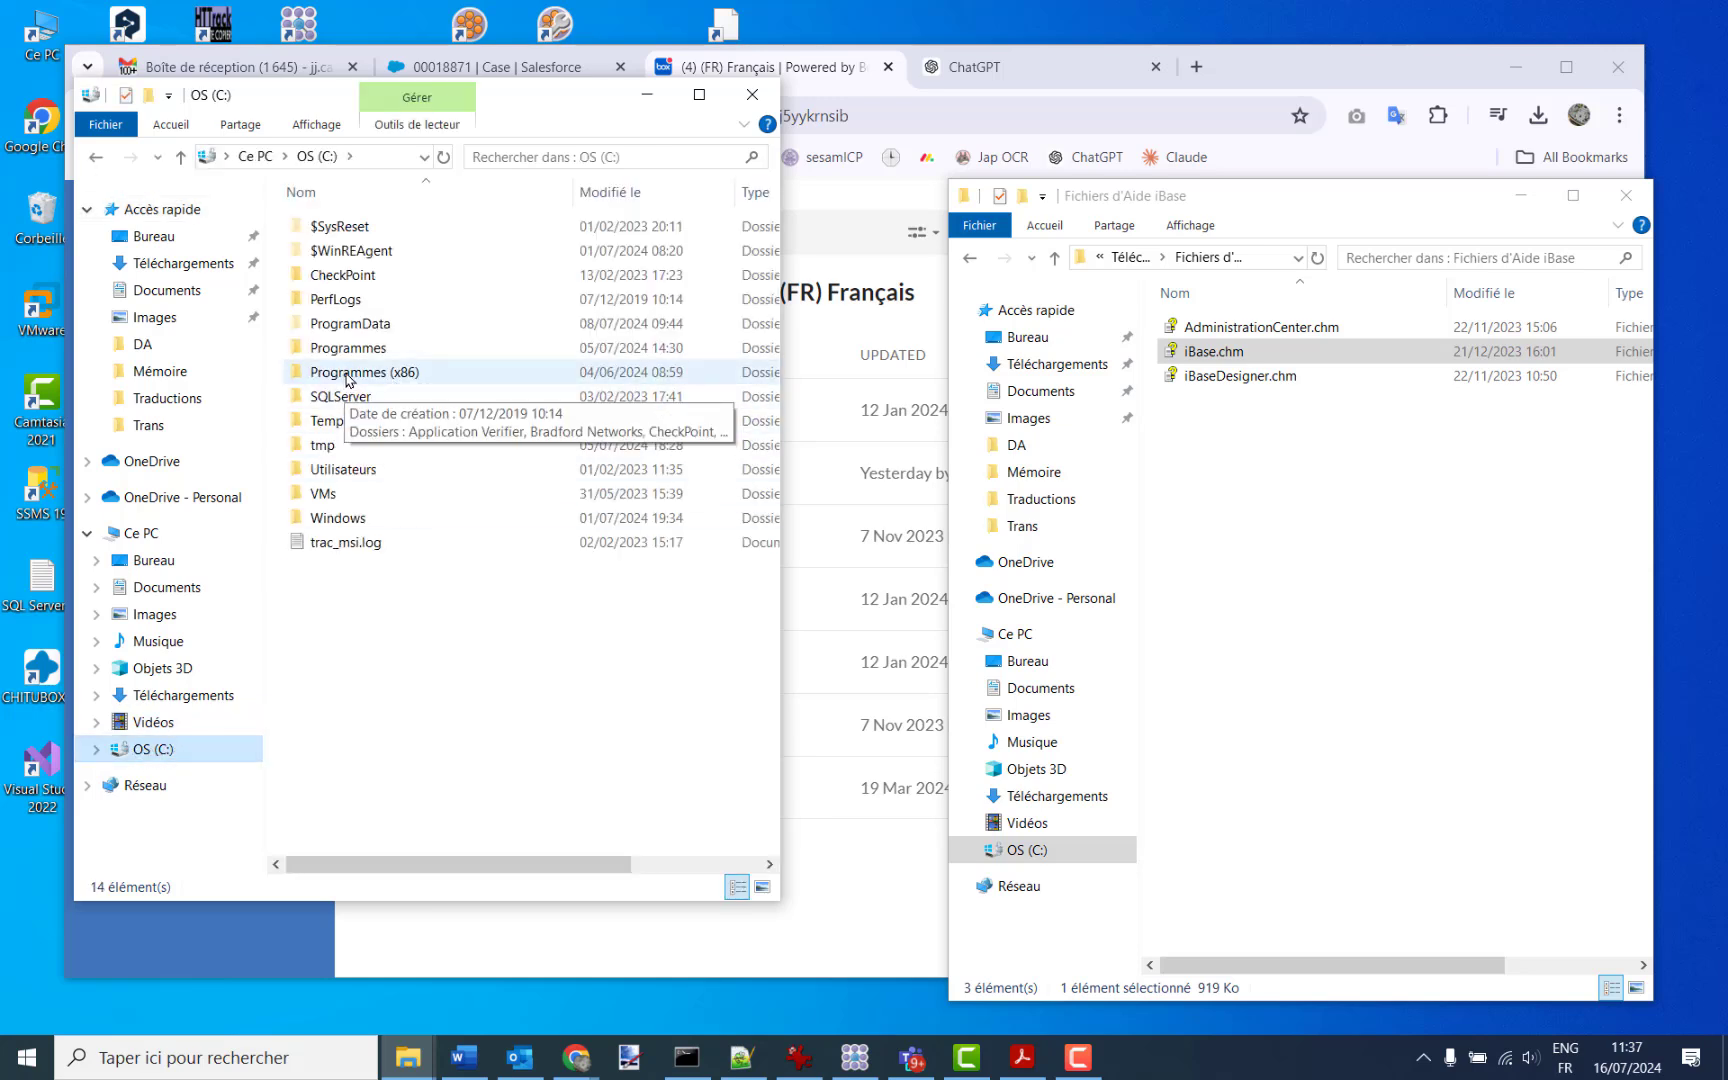
double_click(350, 374)
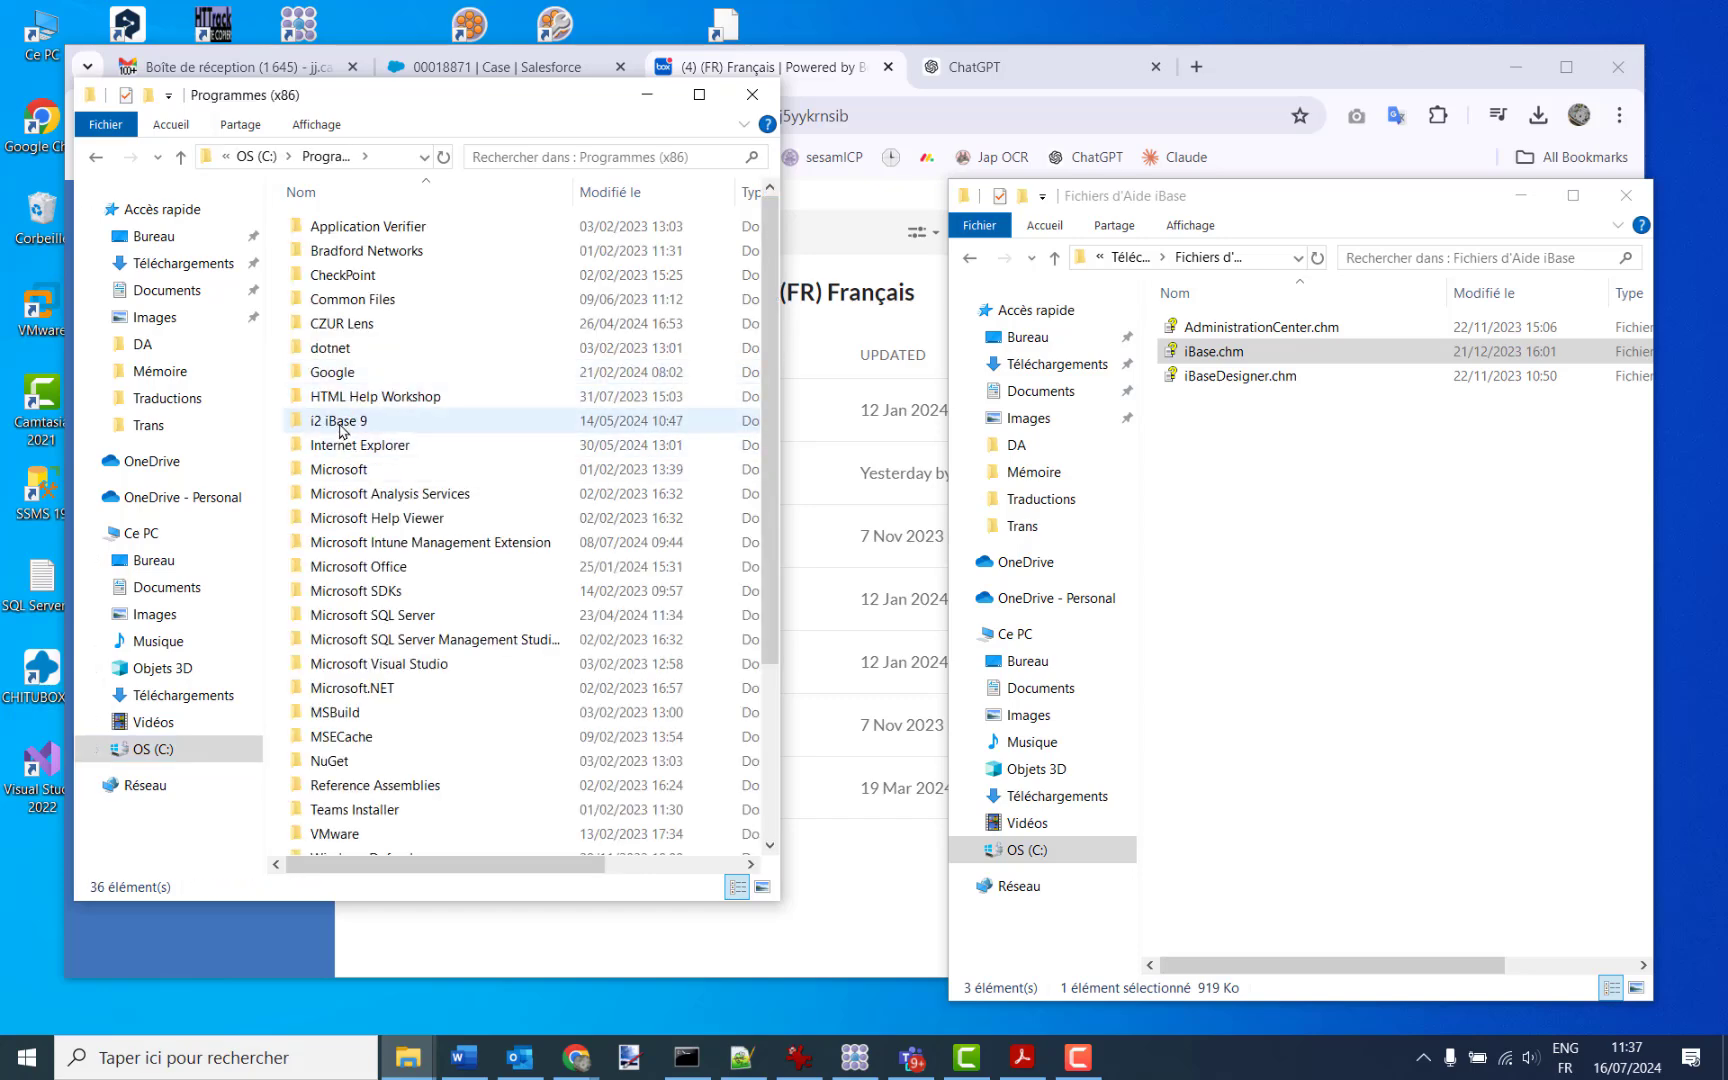
double_click(323, 424)
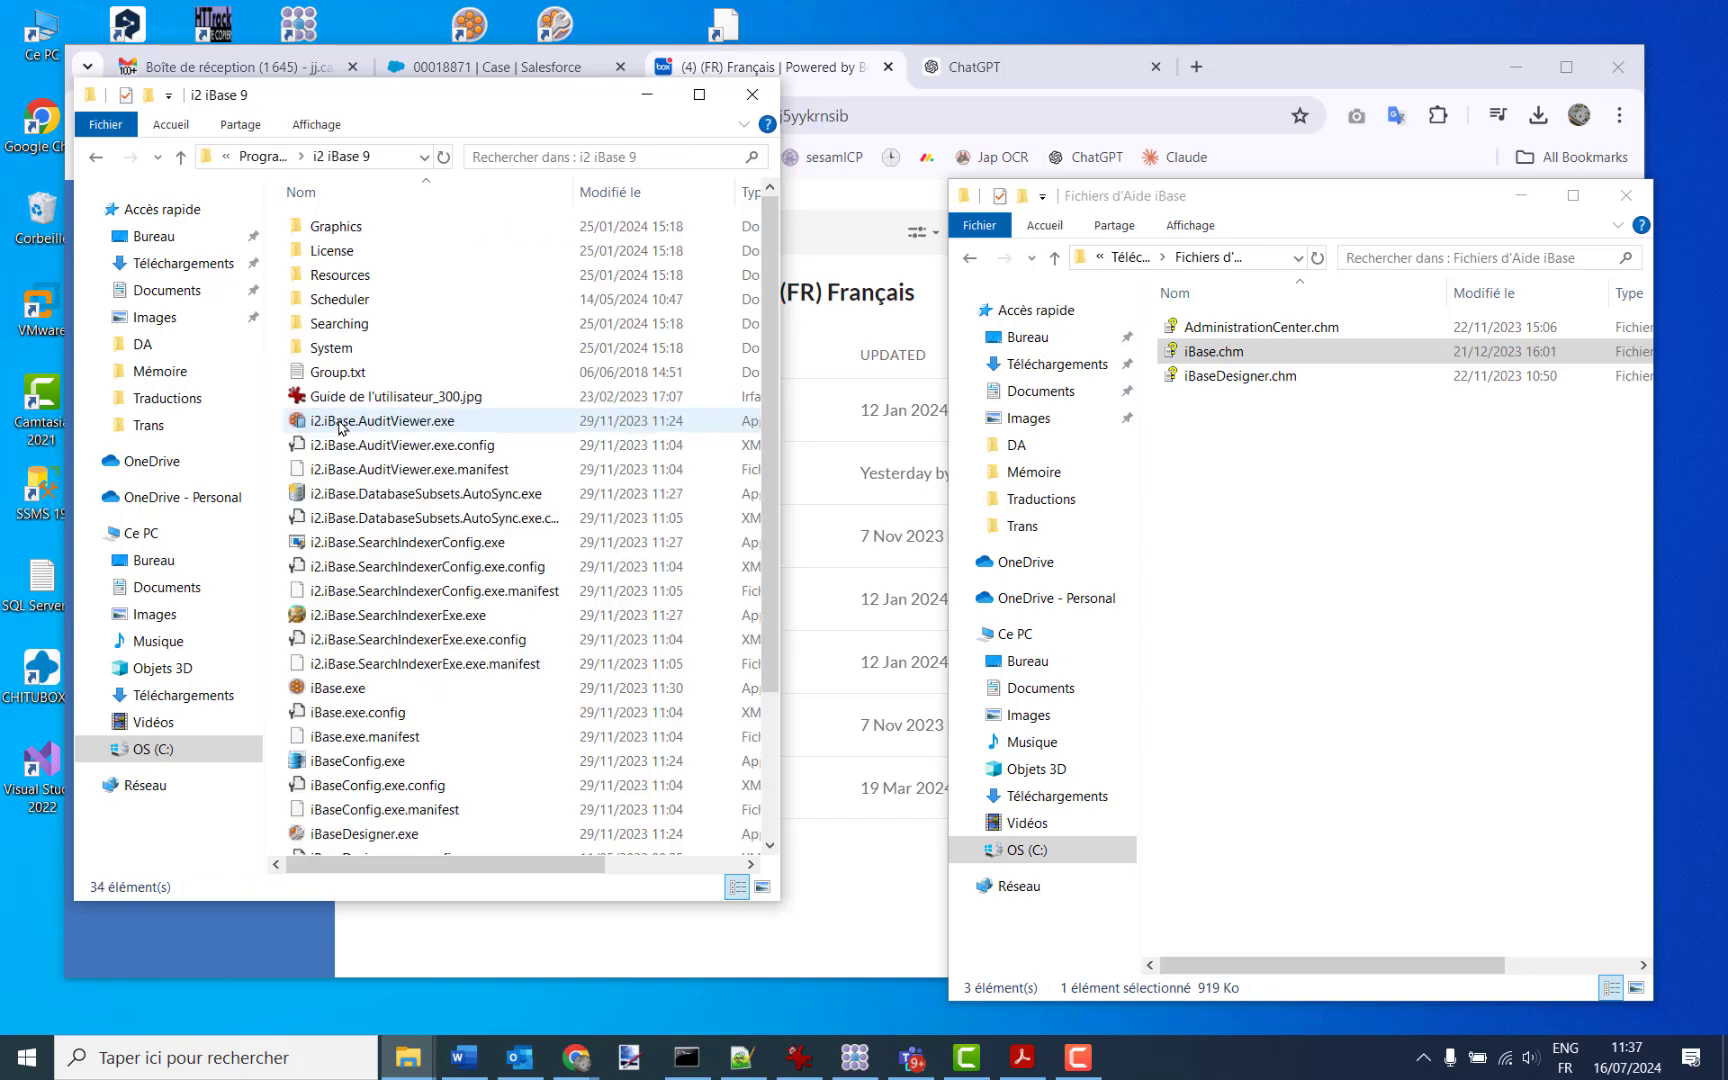
double_click(345, 281)
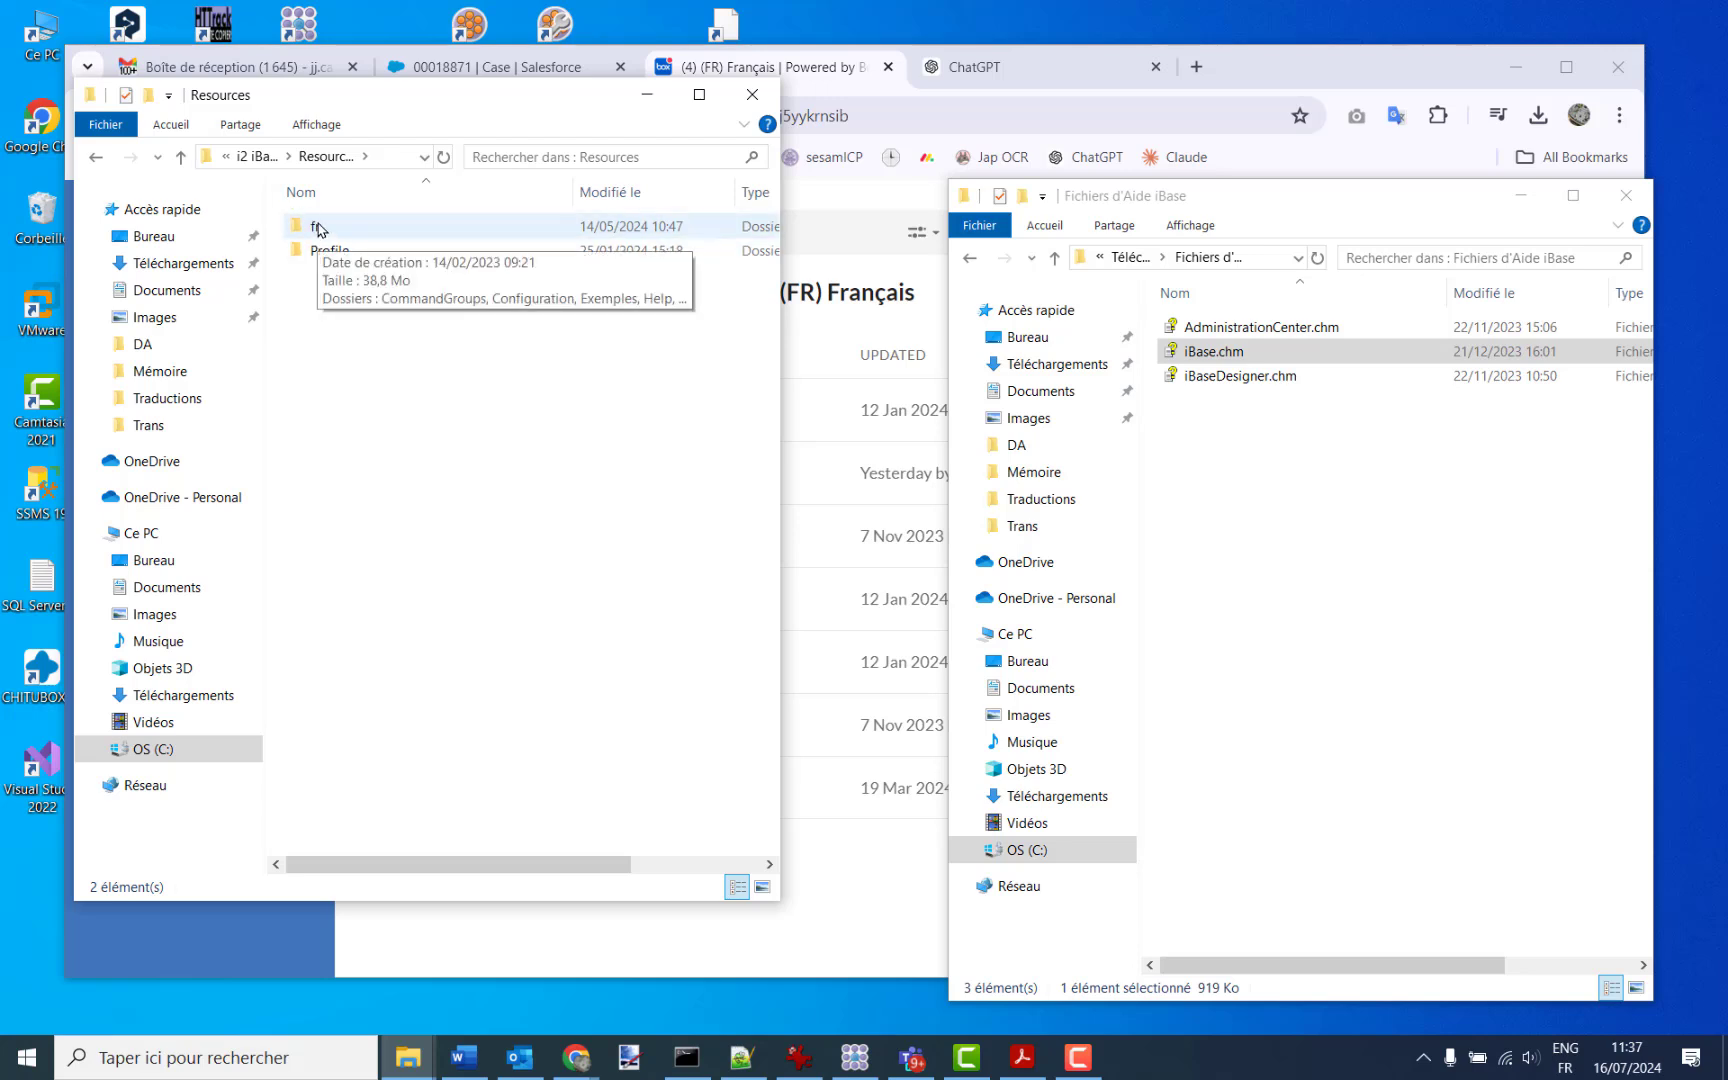
double_click(322, 227)
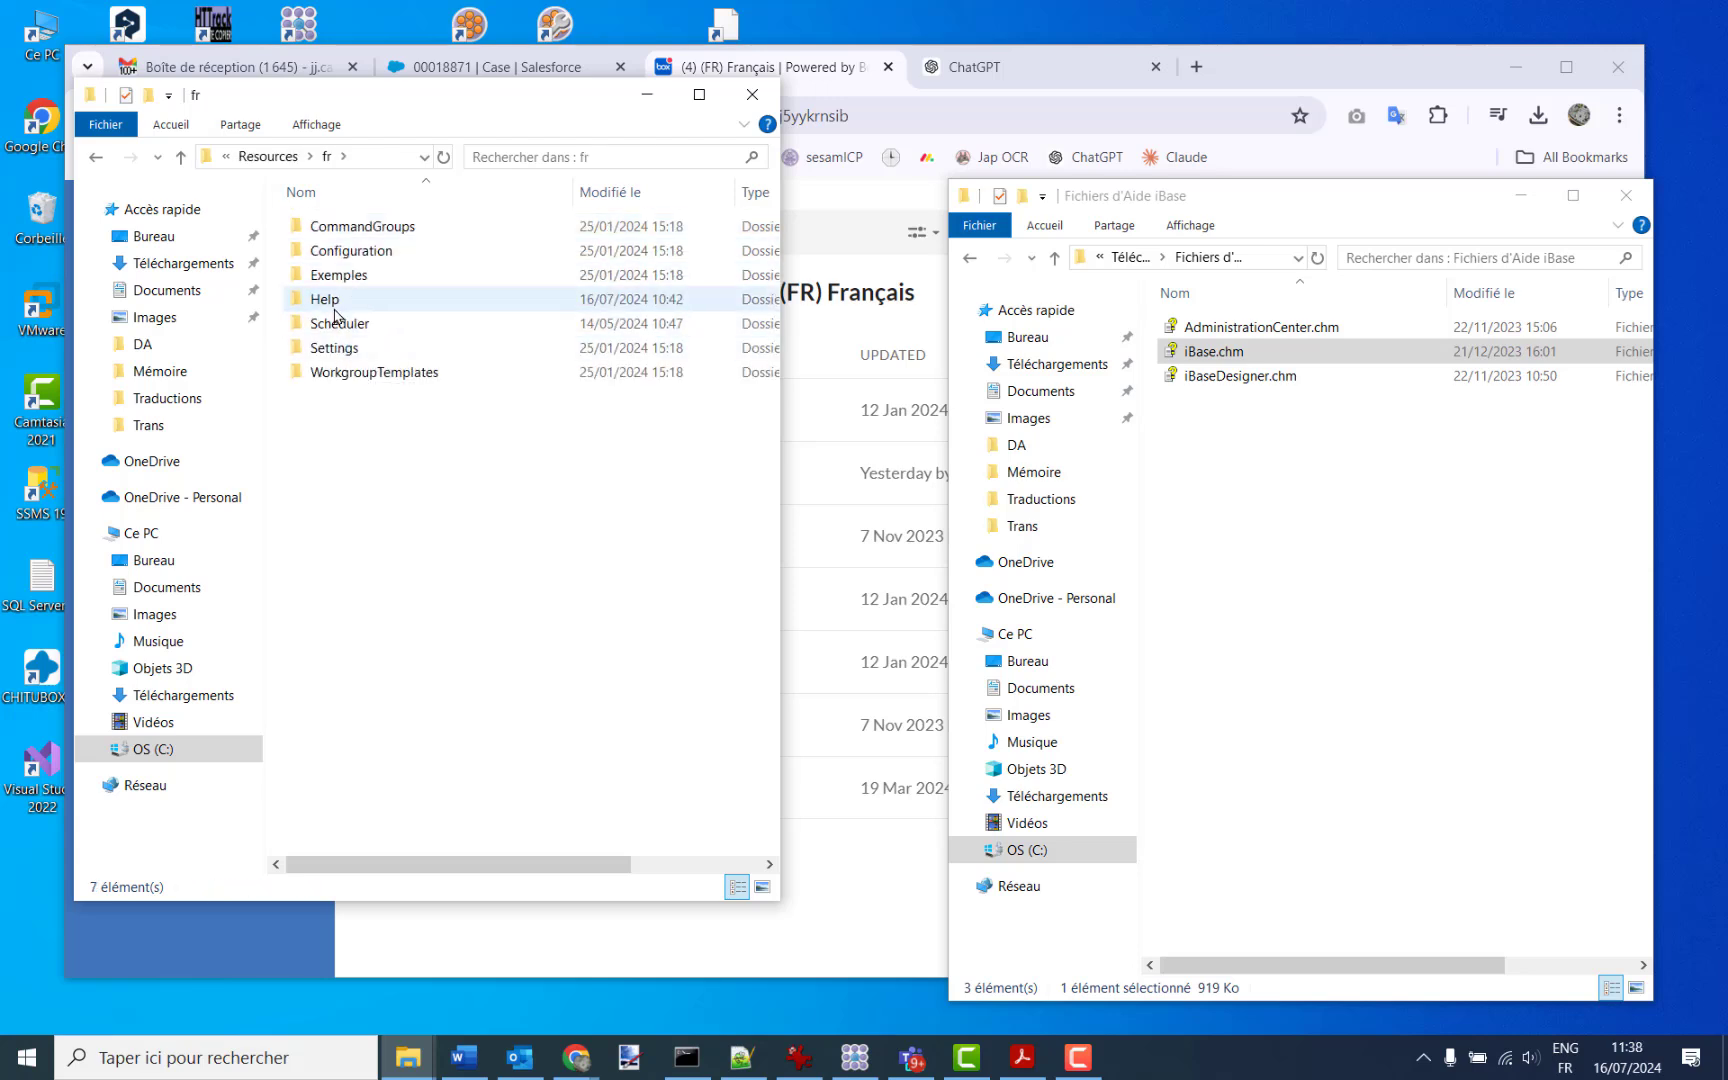
double_click(330, 300)
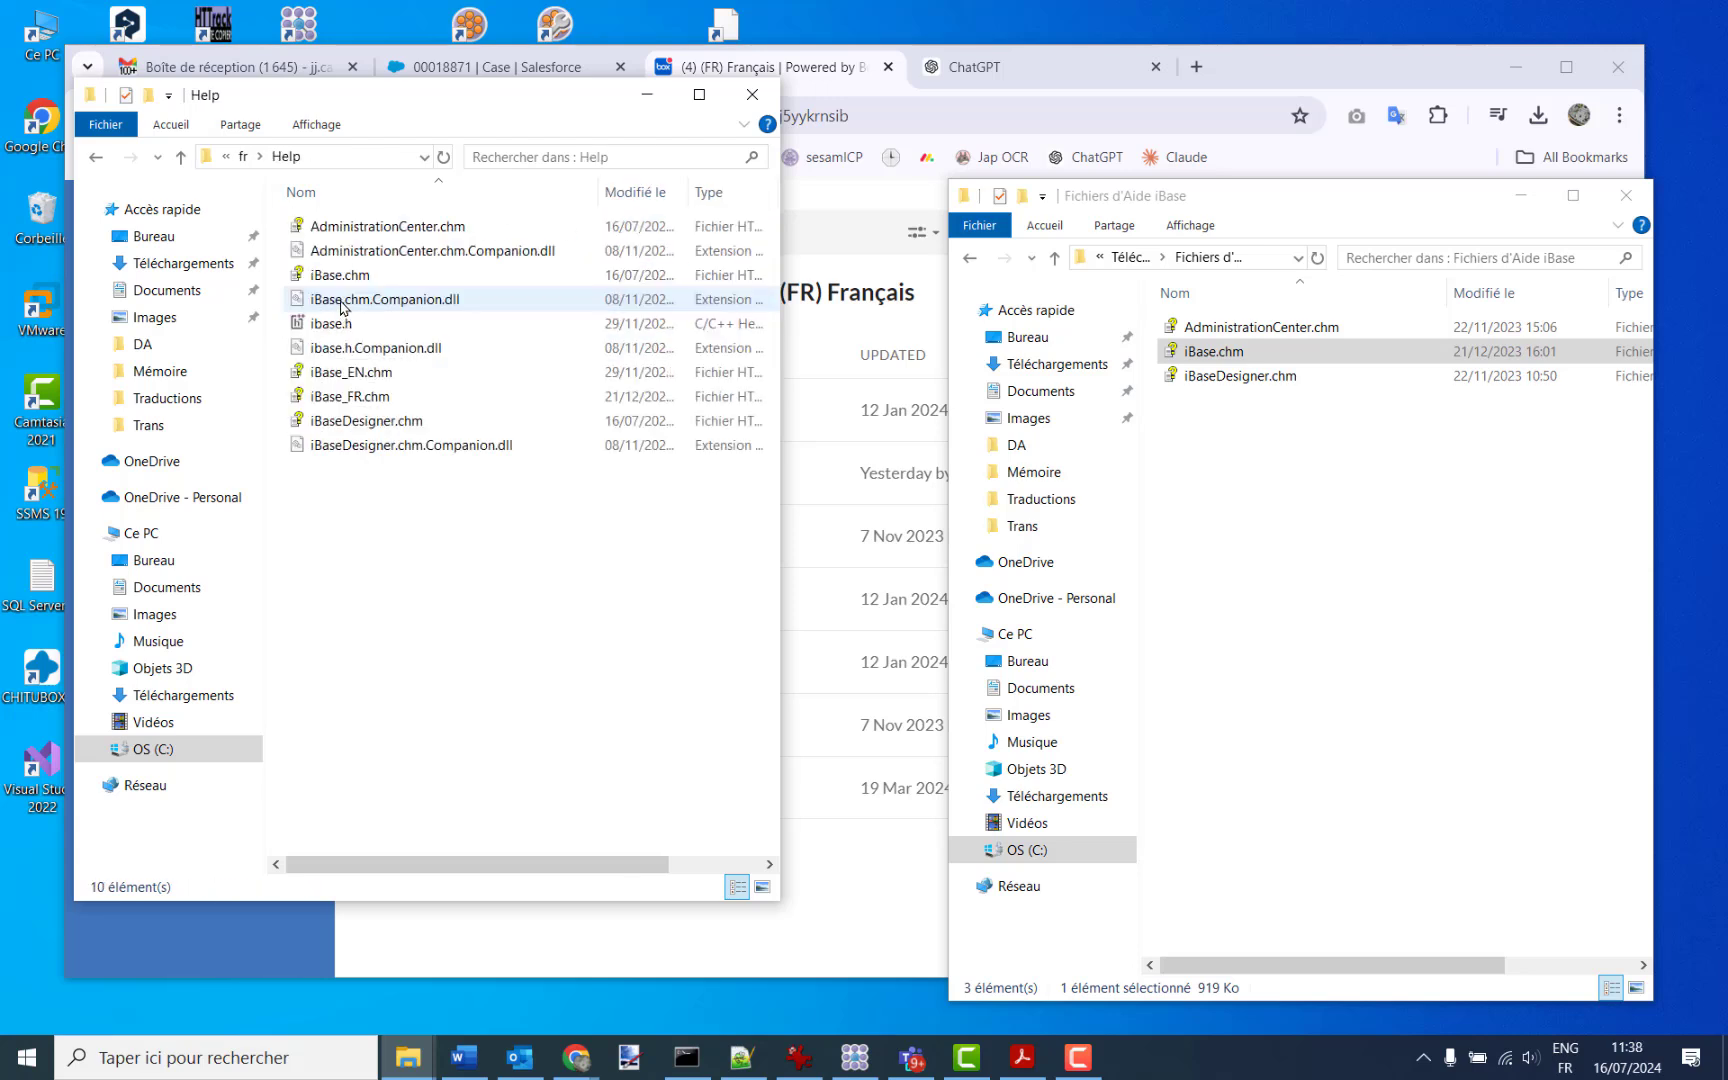
Copy AdministrationCenter.chm, iBase.chm and iBaseDesigner.chm from Fichiers d'Aide iBase into the fr\Help folder, replacing the existing files with administrator rights.
left_click(1266, 462)
key("Up")
key("Up")
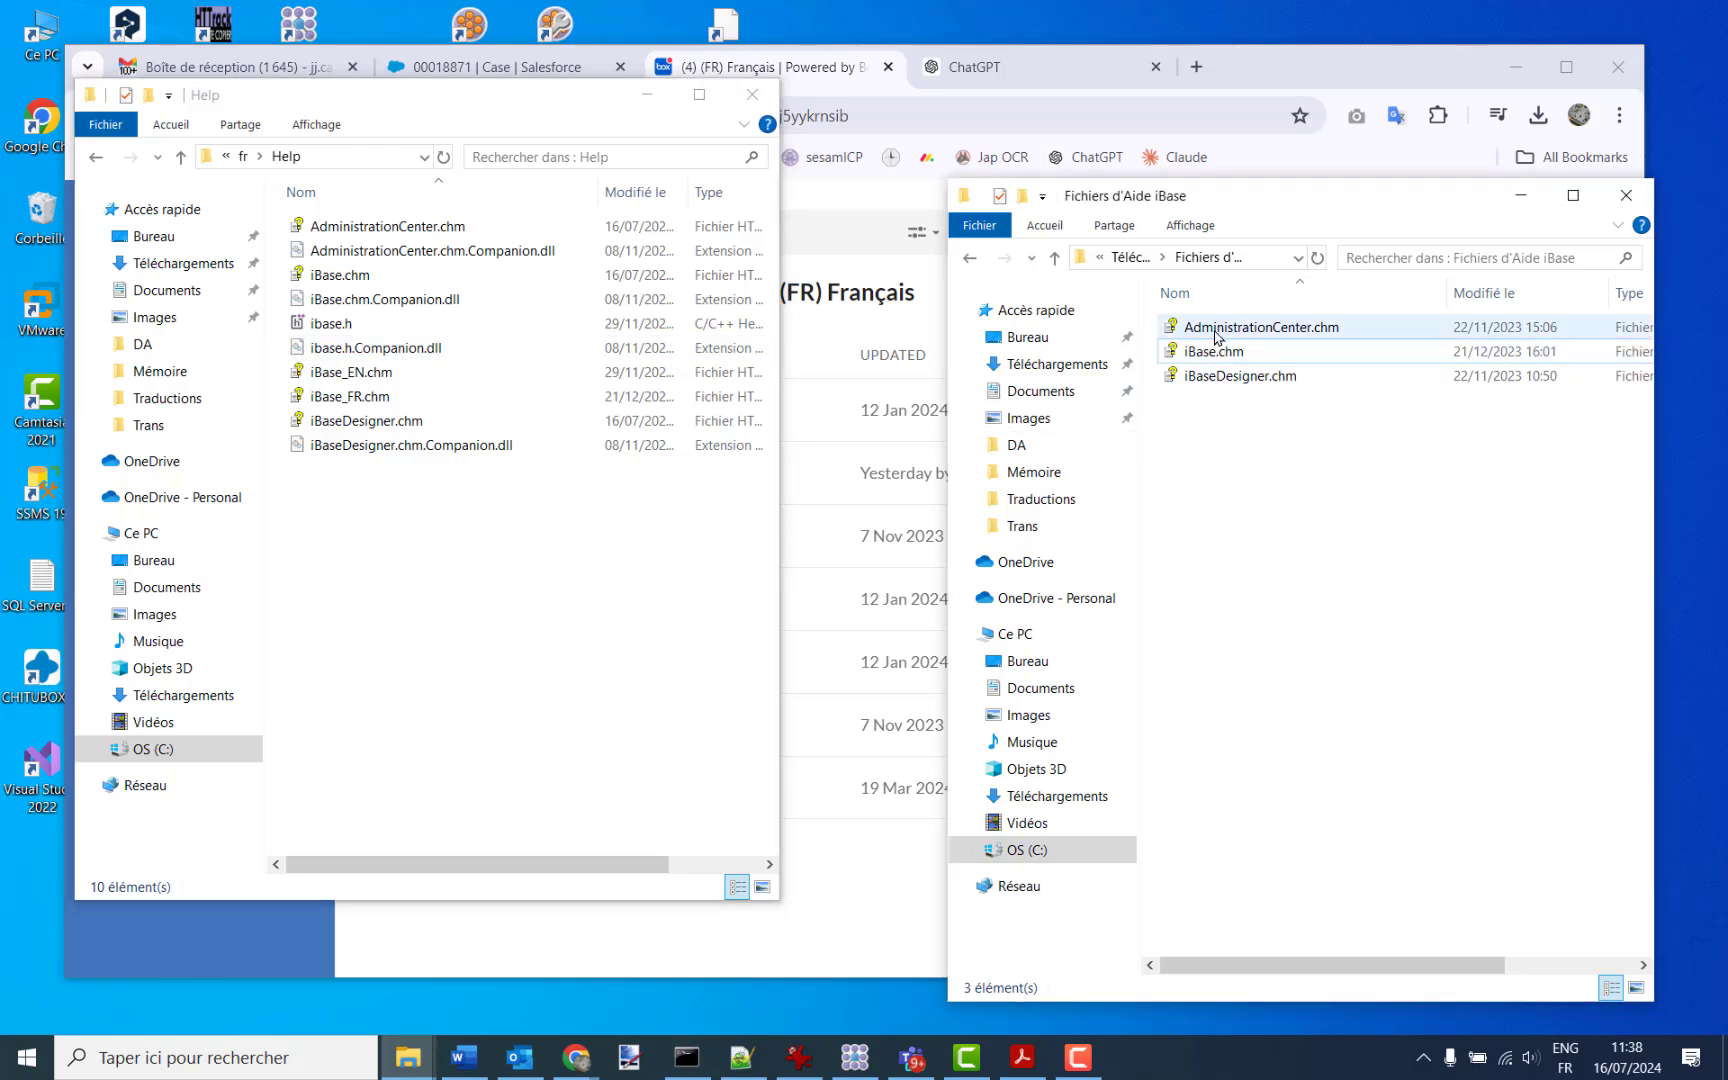
left_click(1220, 384, "shift")
left_click_drag(1220, 384, 458, 602)
key("ctrl")
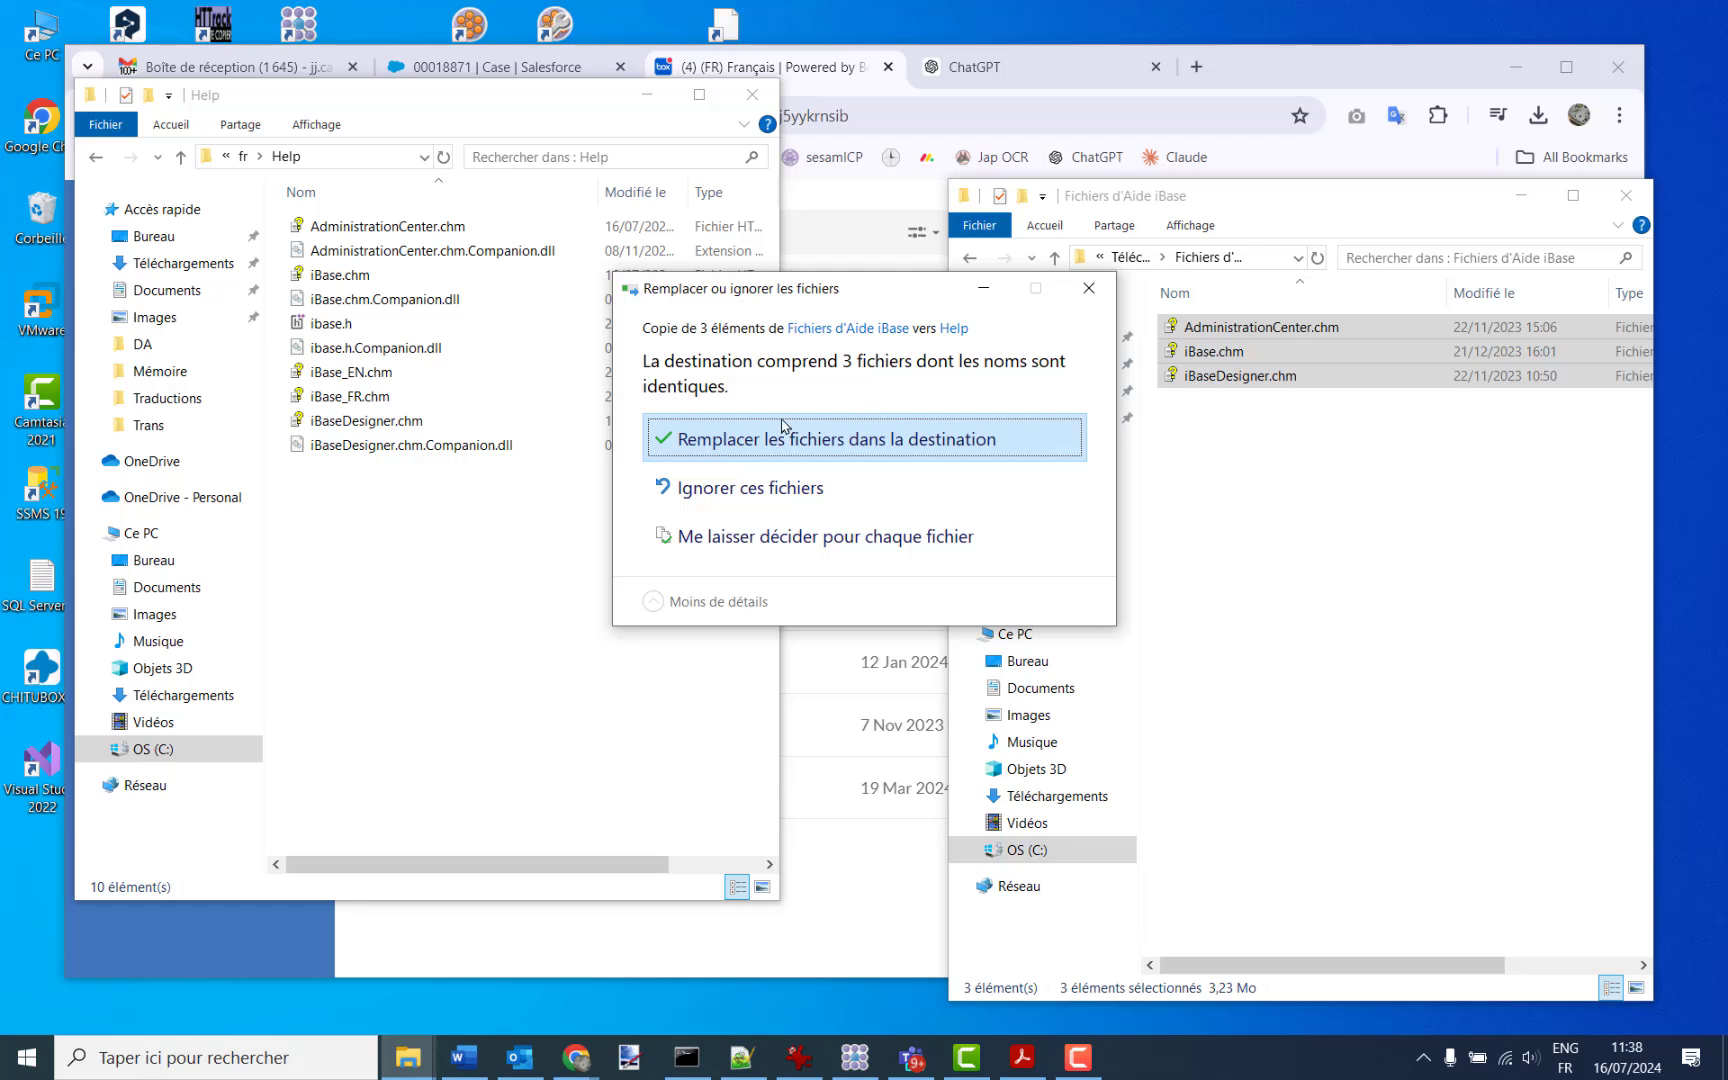
left_click(738, 447)
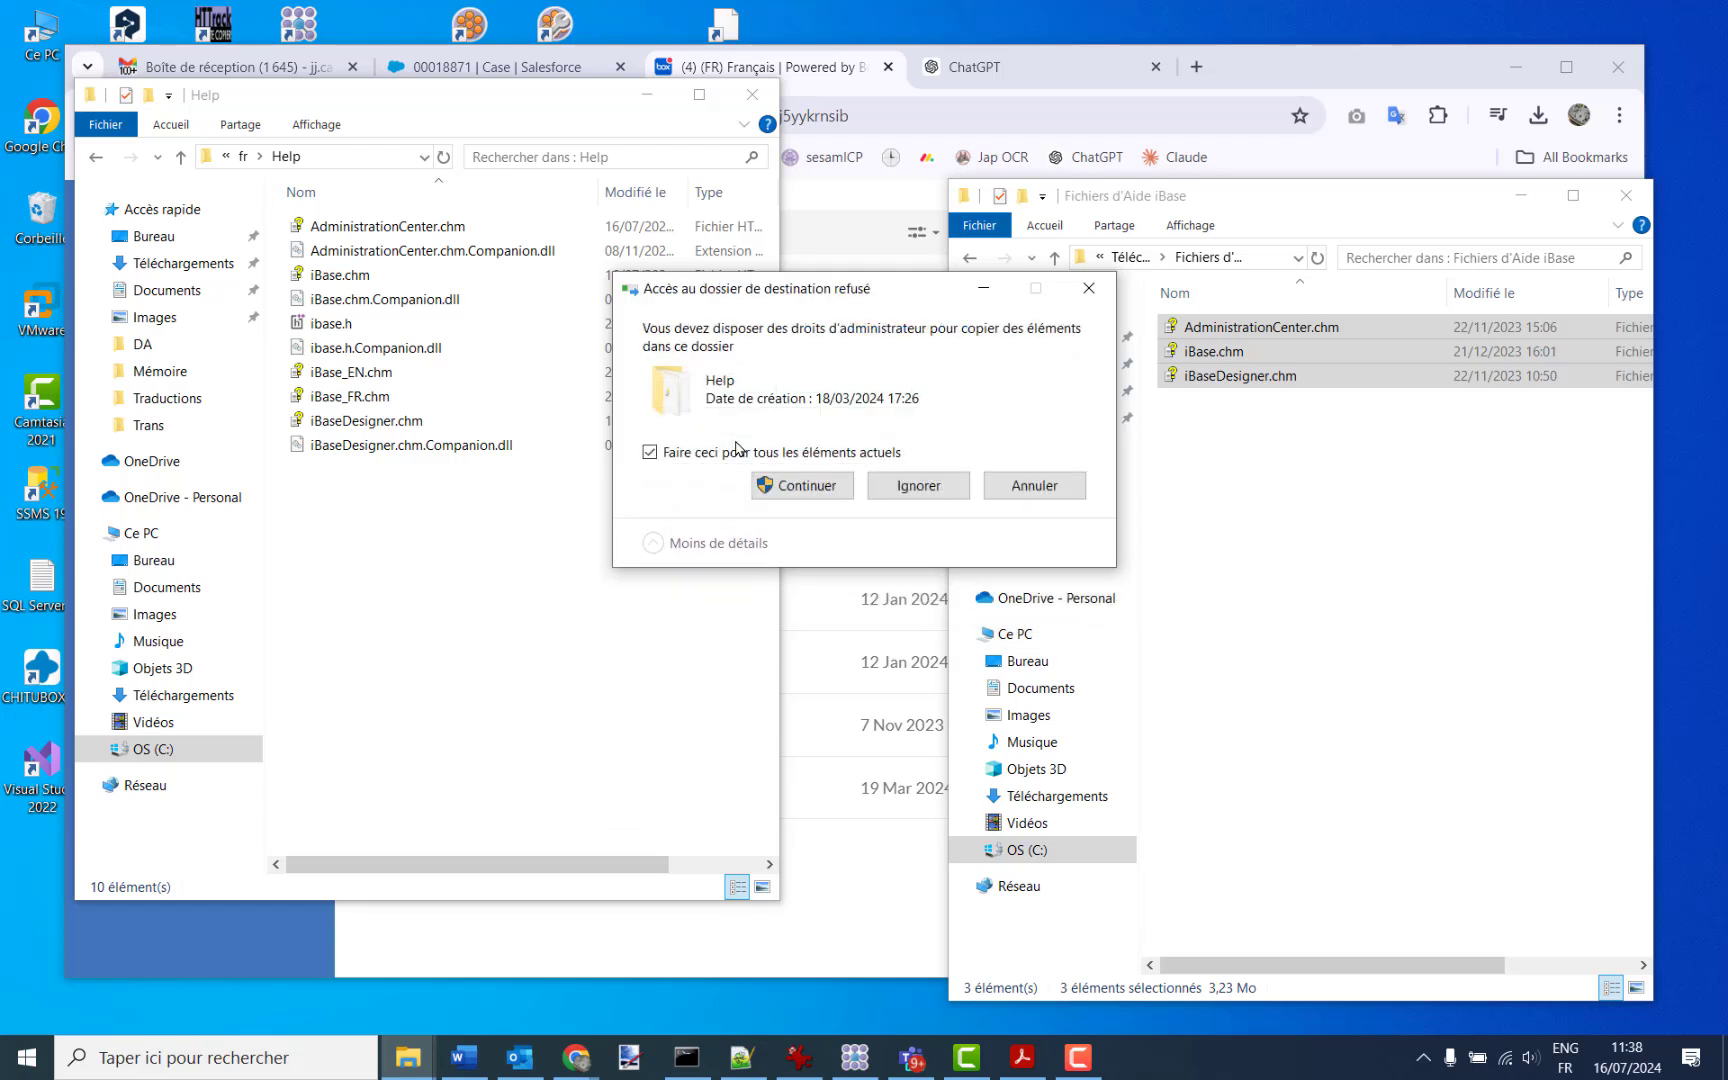
left_click(805, 487)
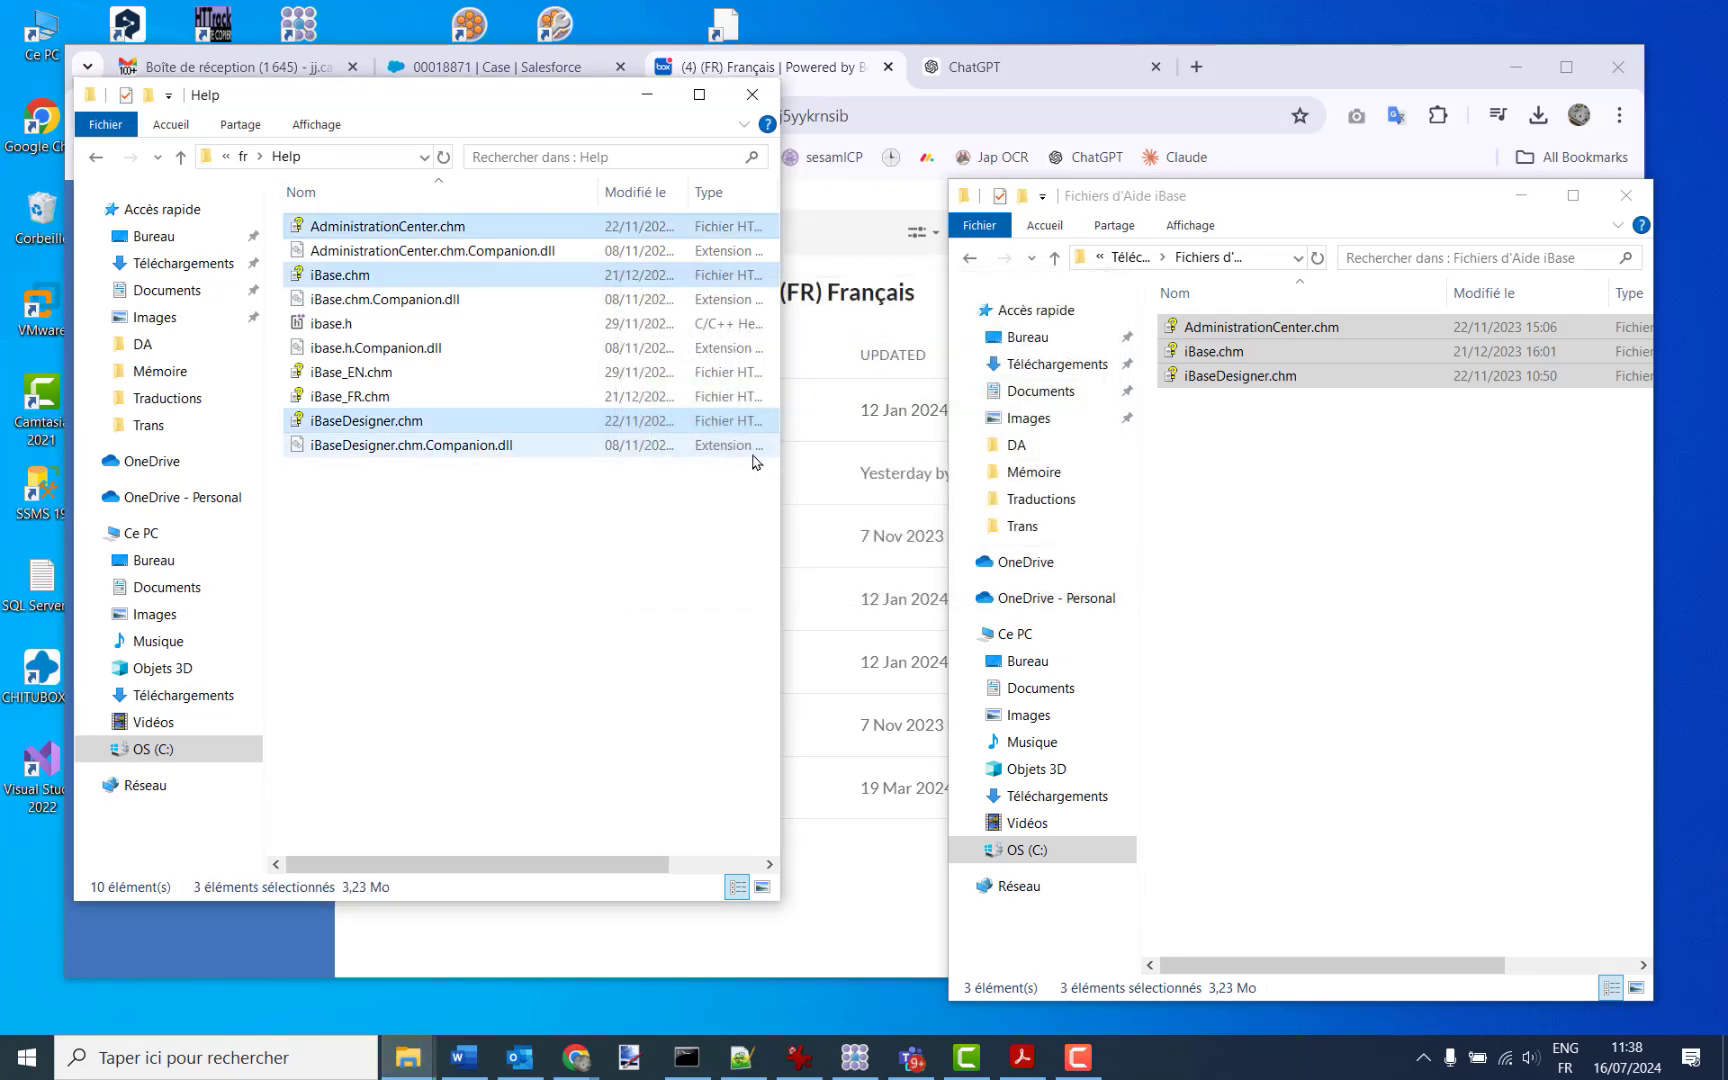
Clear the file selections, open the copied iBase.chm from the fr\Help folder to check its language, and close it.
left_click(1395, 600)
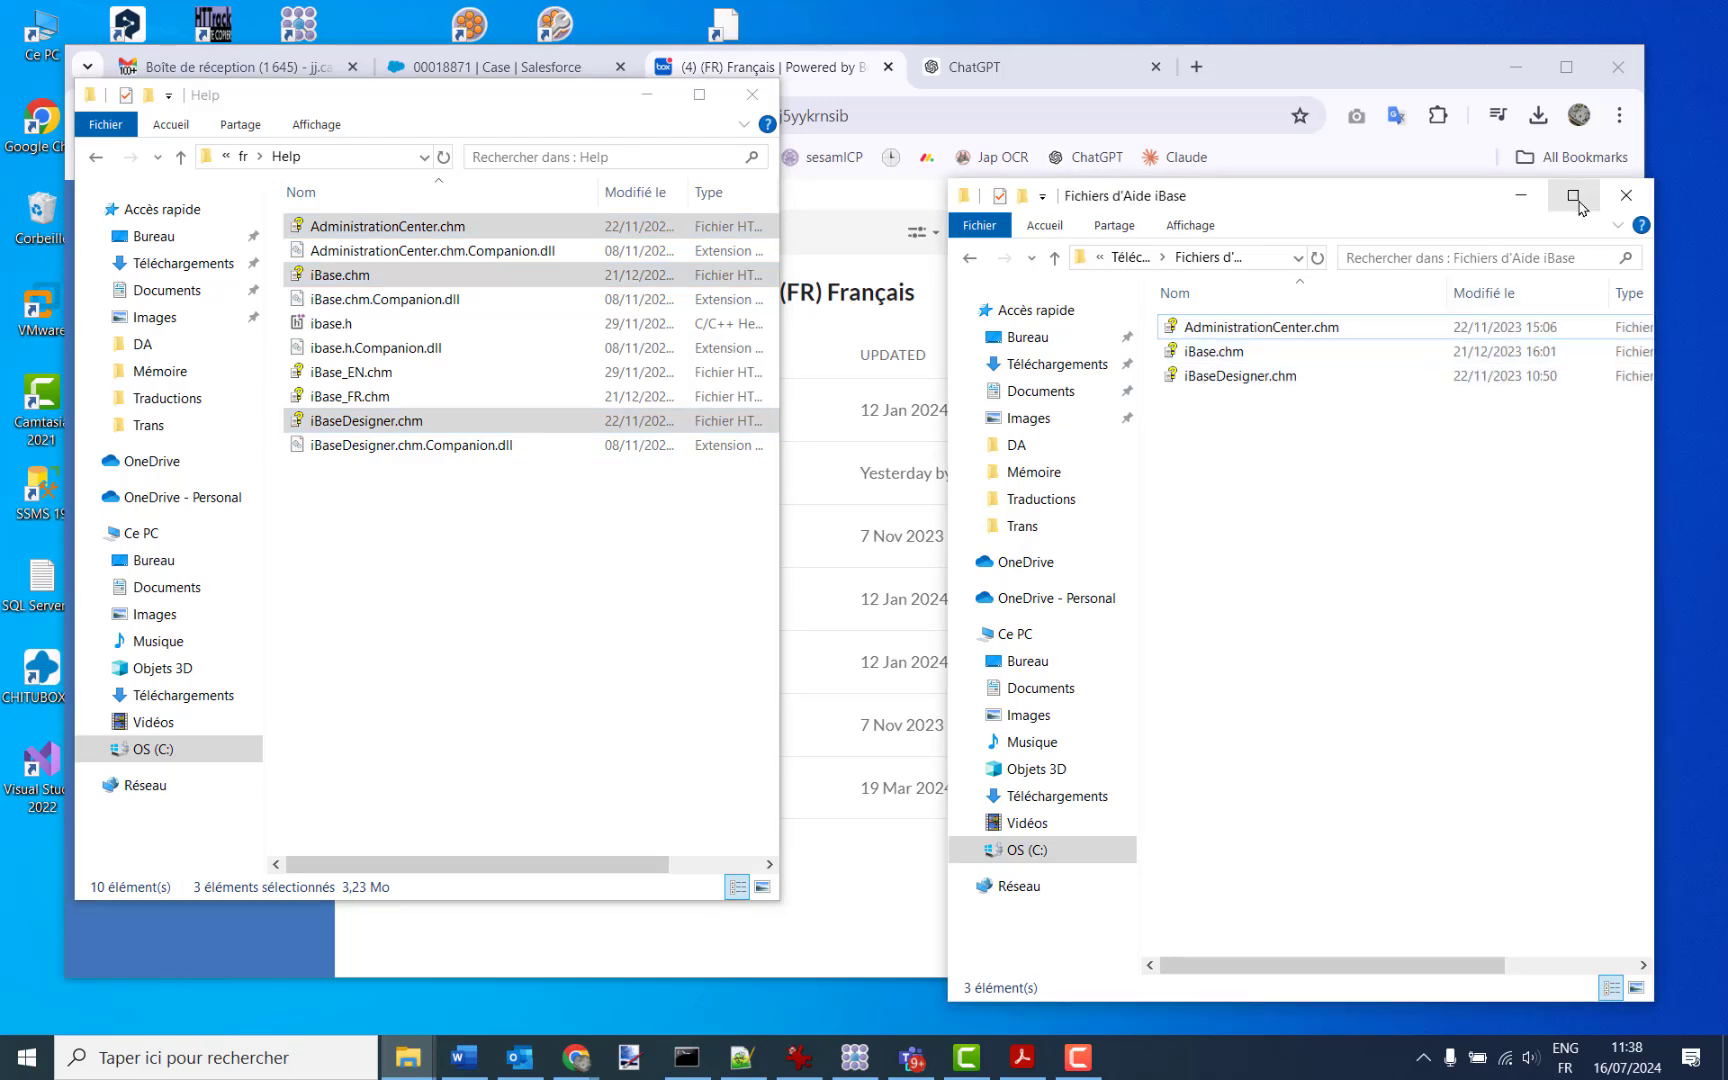
left_click(399, 571)
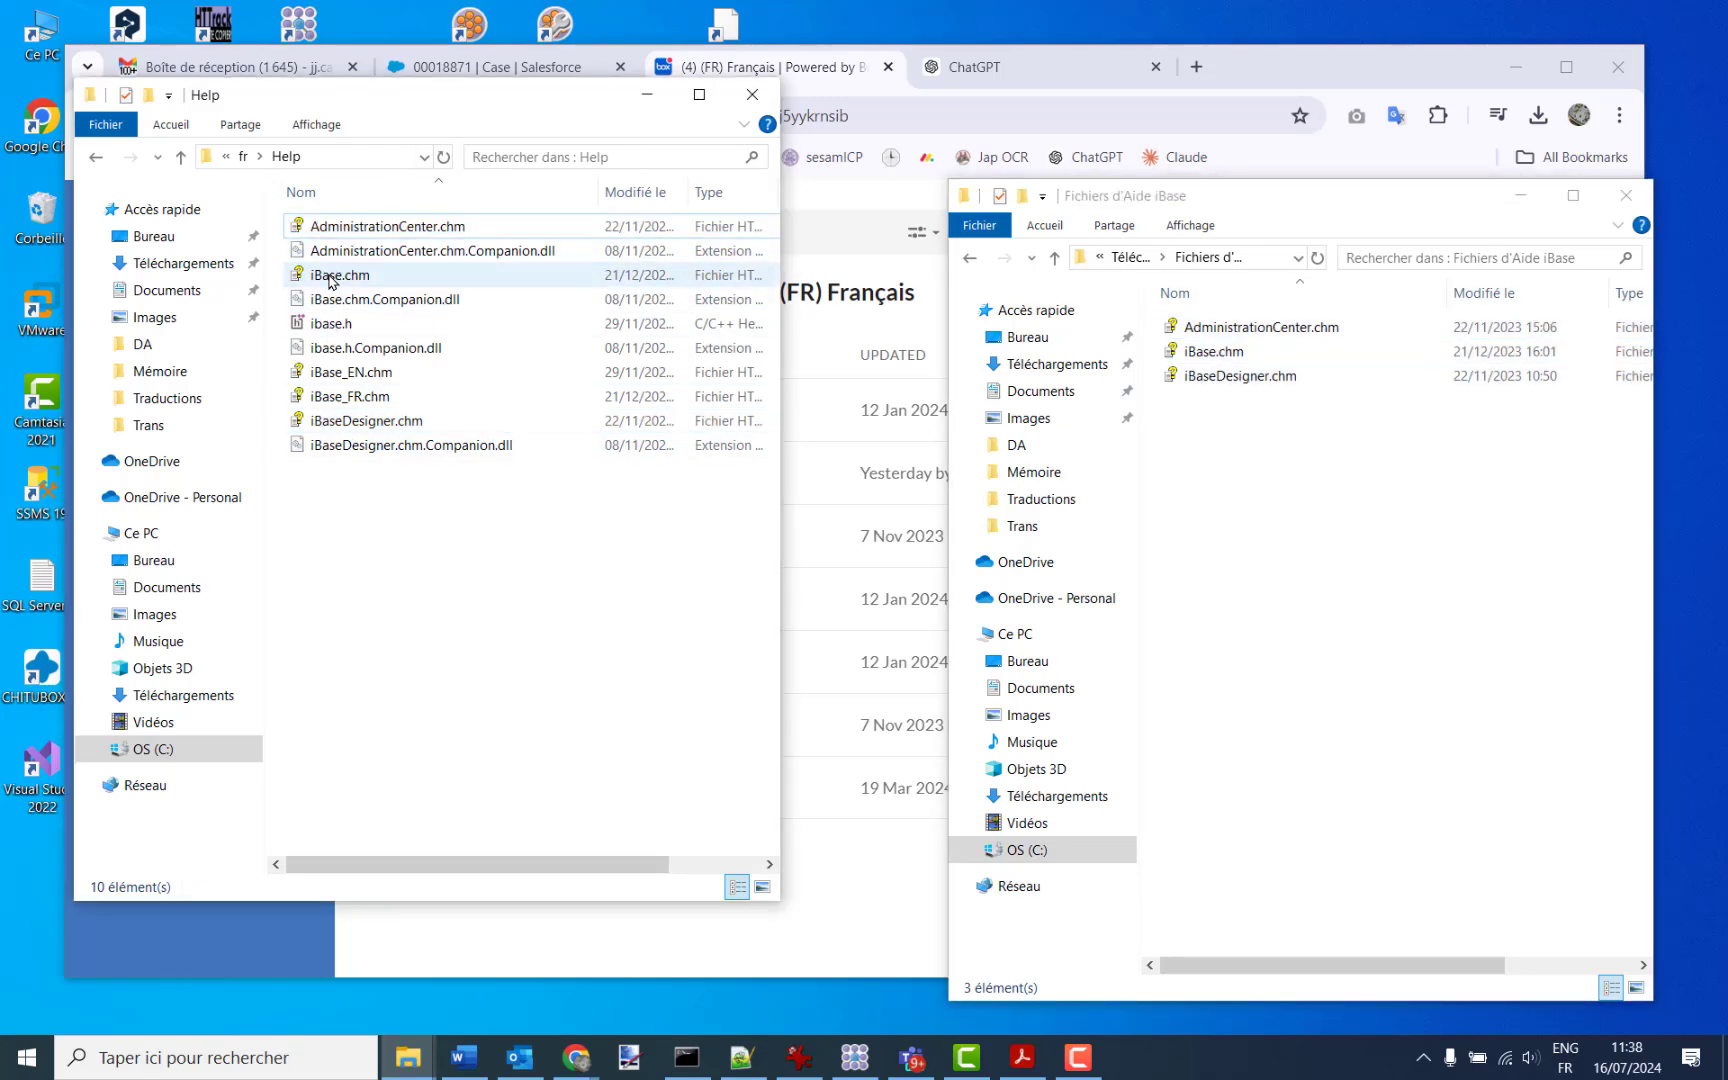
double_click(332, 276)
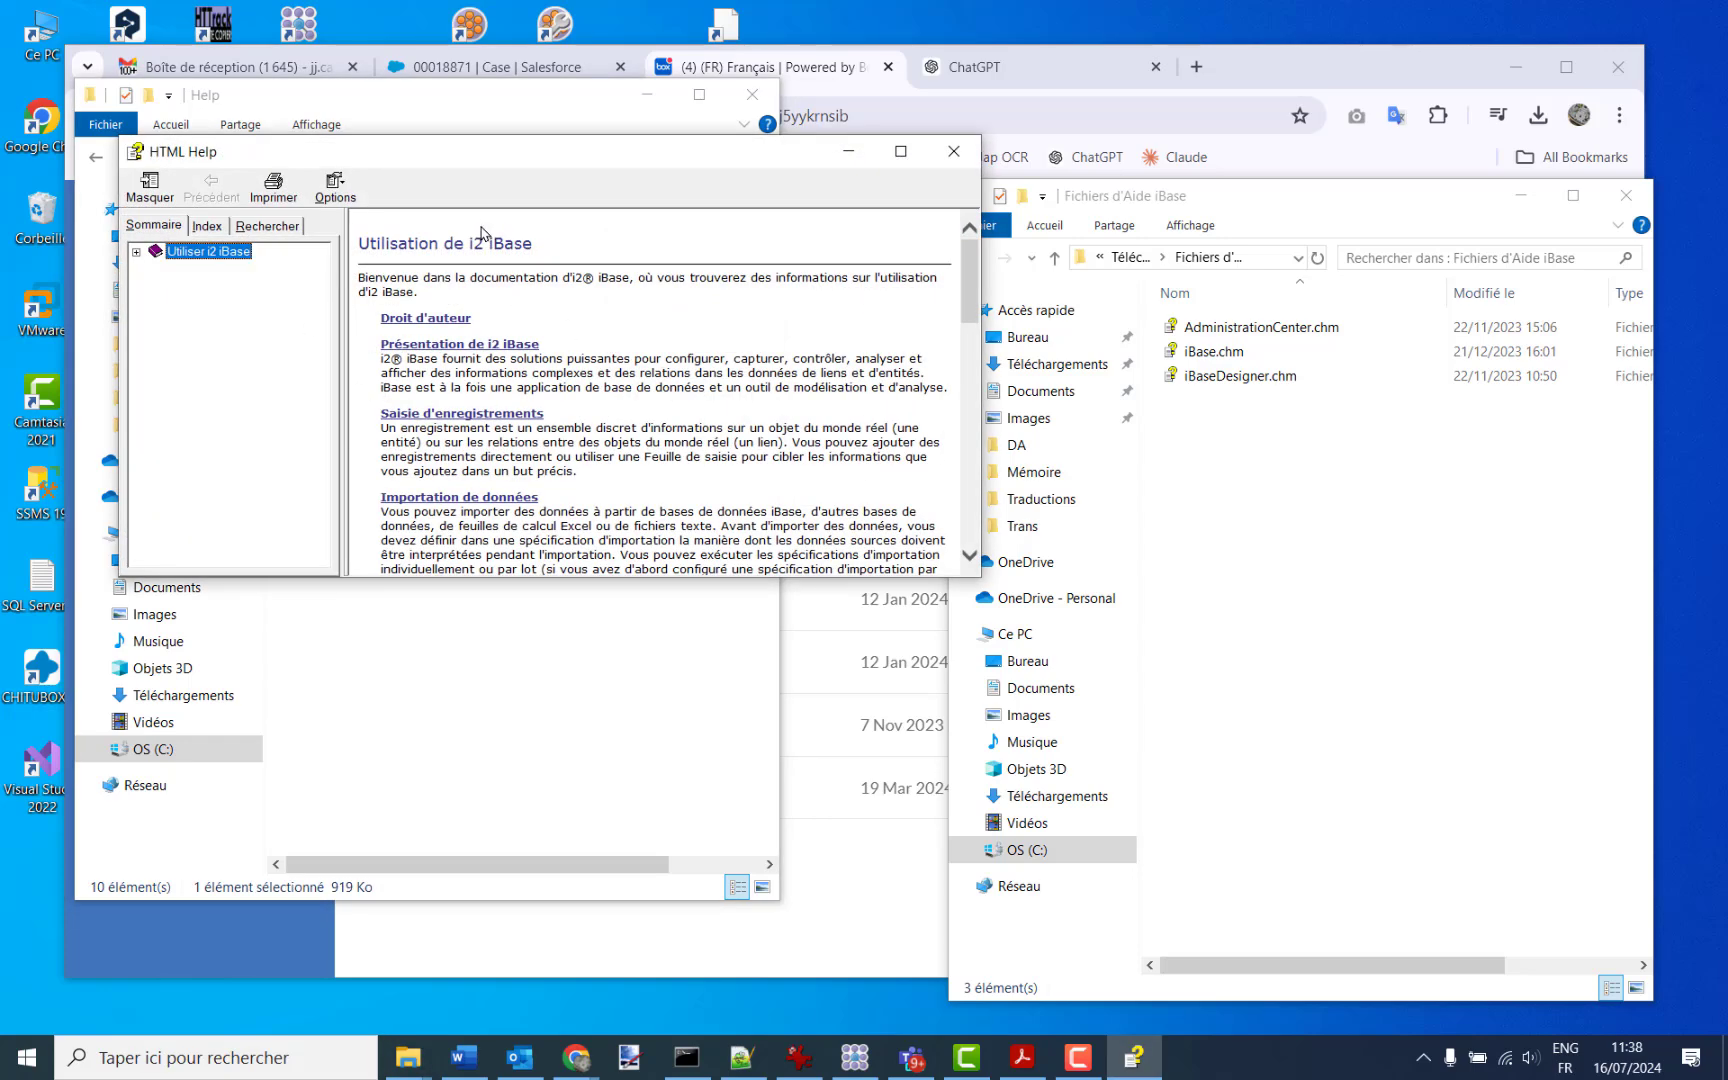
left_click(955, 152)
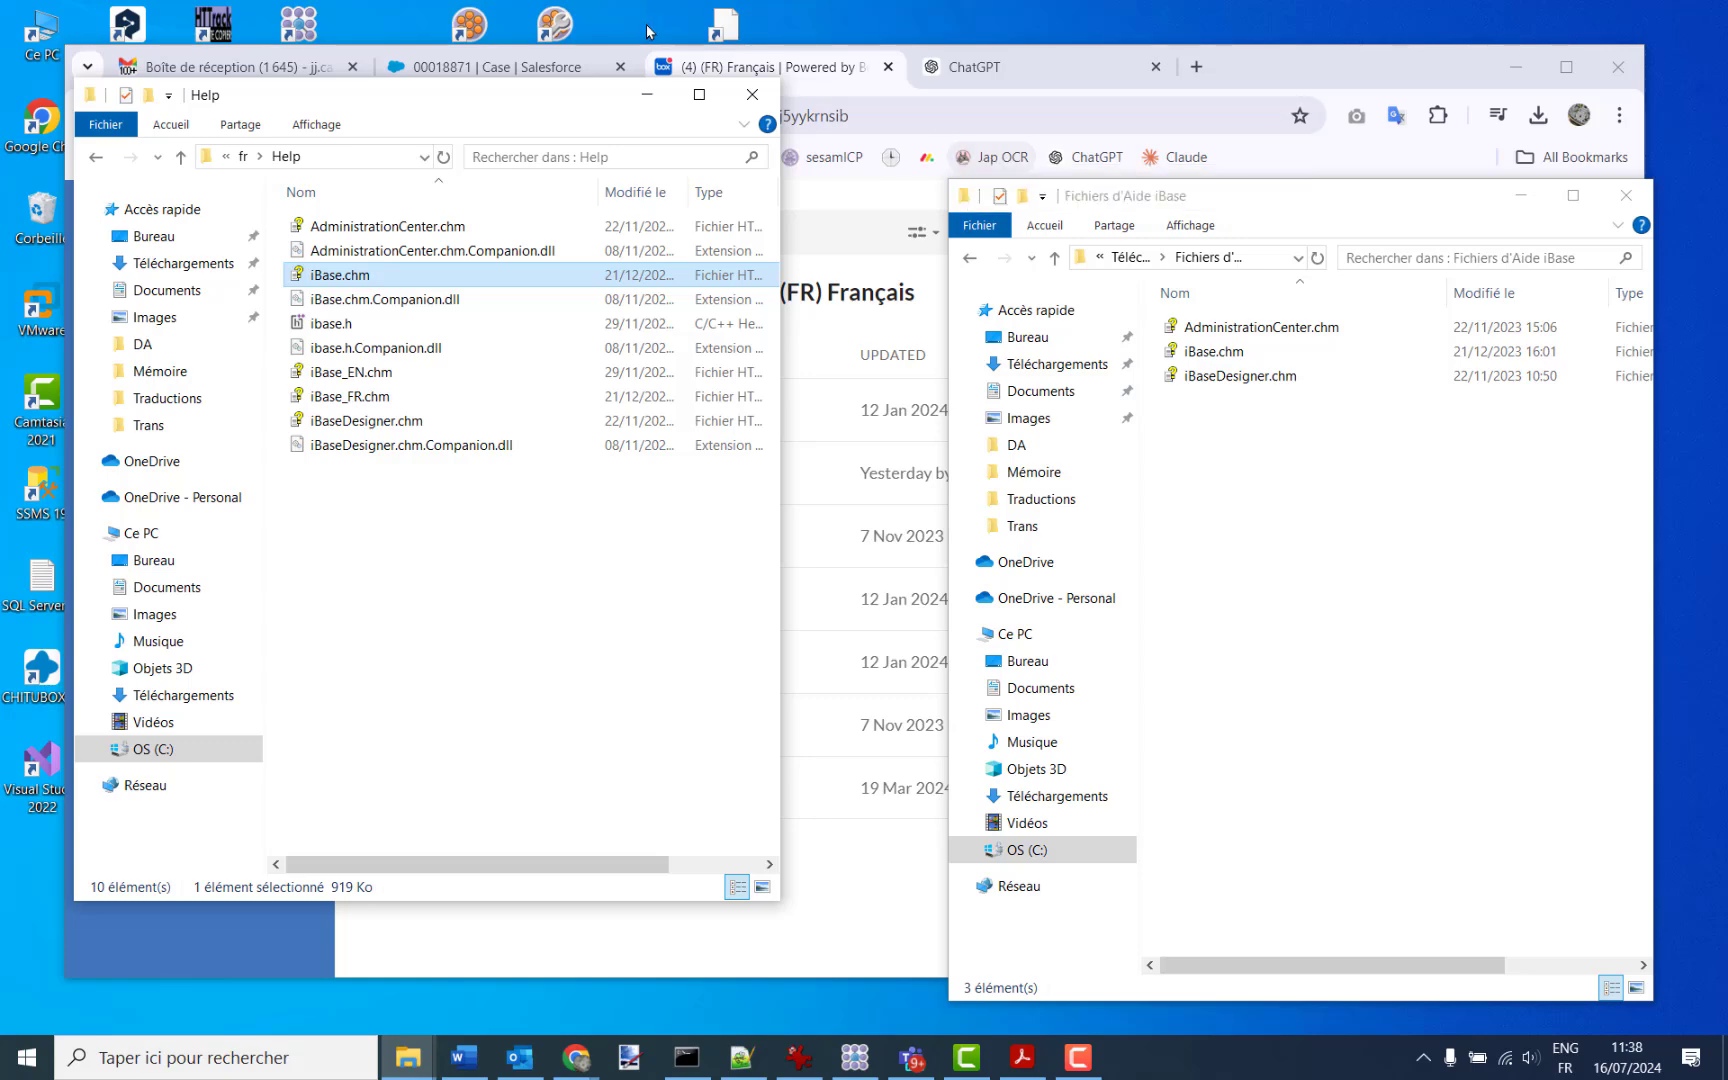
Launch i2 iBase with the last used database and open the help from its login dialog.
double_click(470, 25)
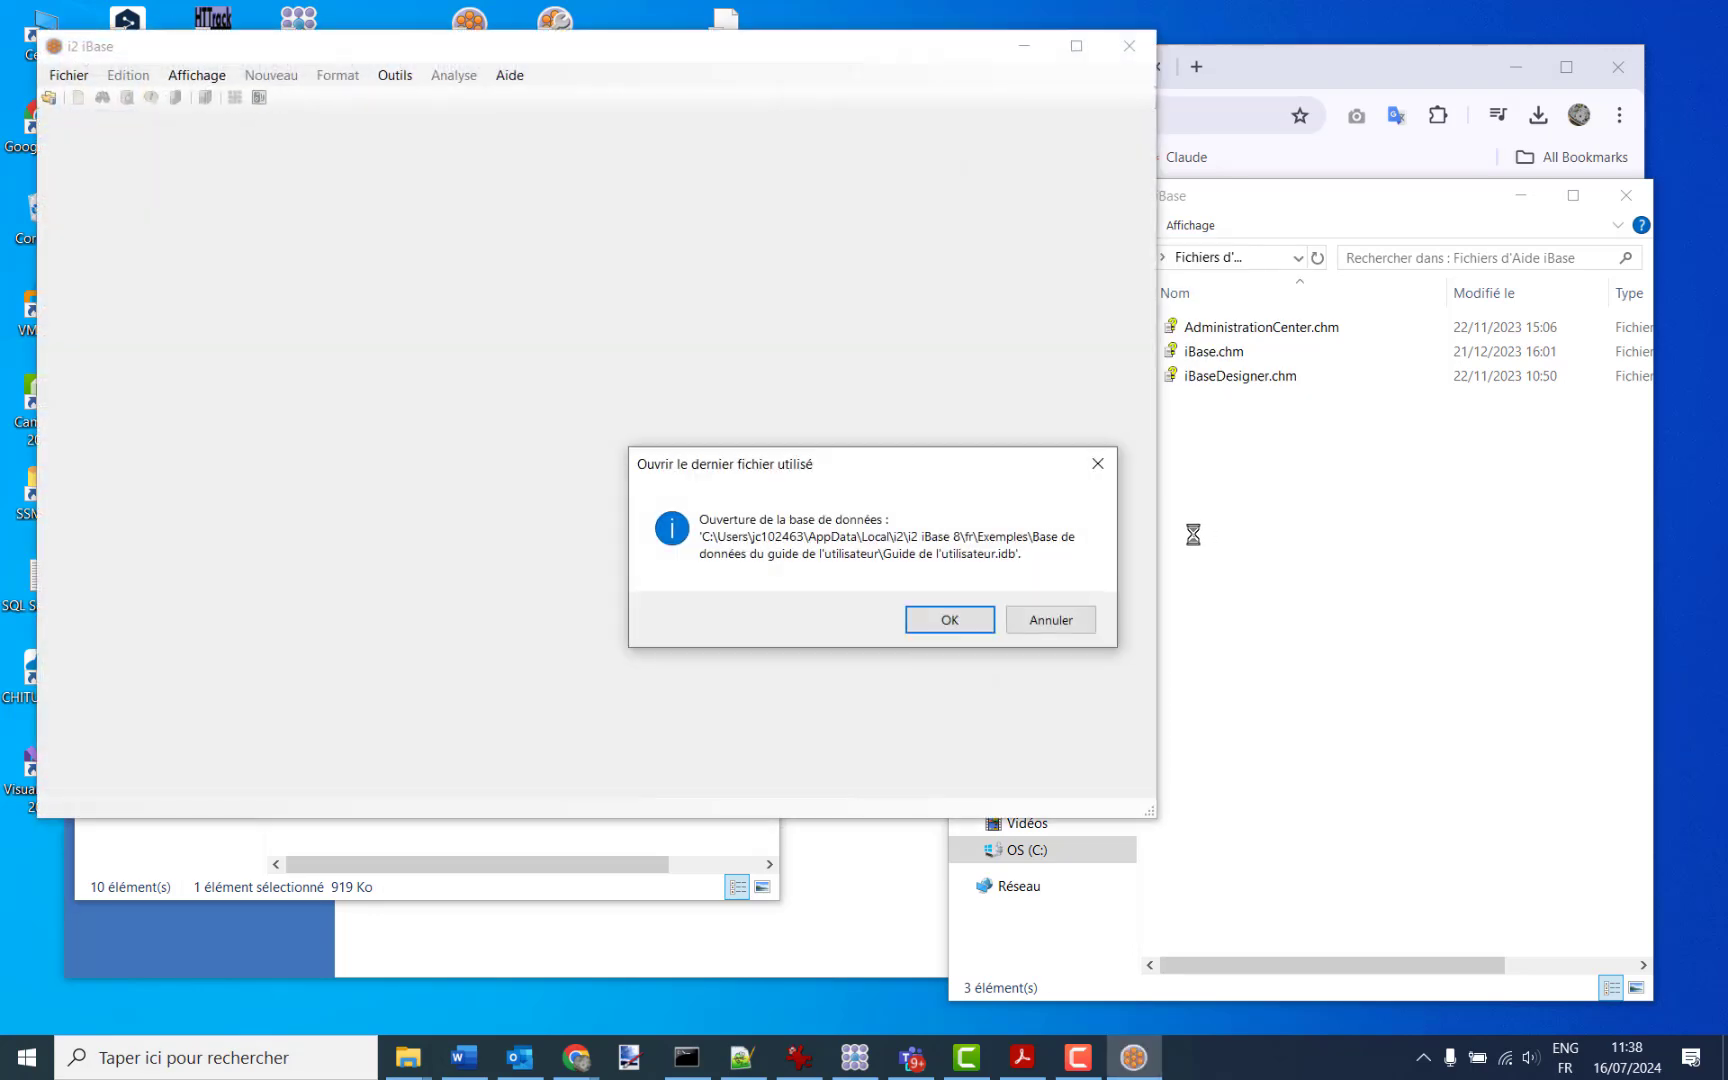
left_click(942, 622)
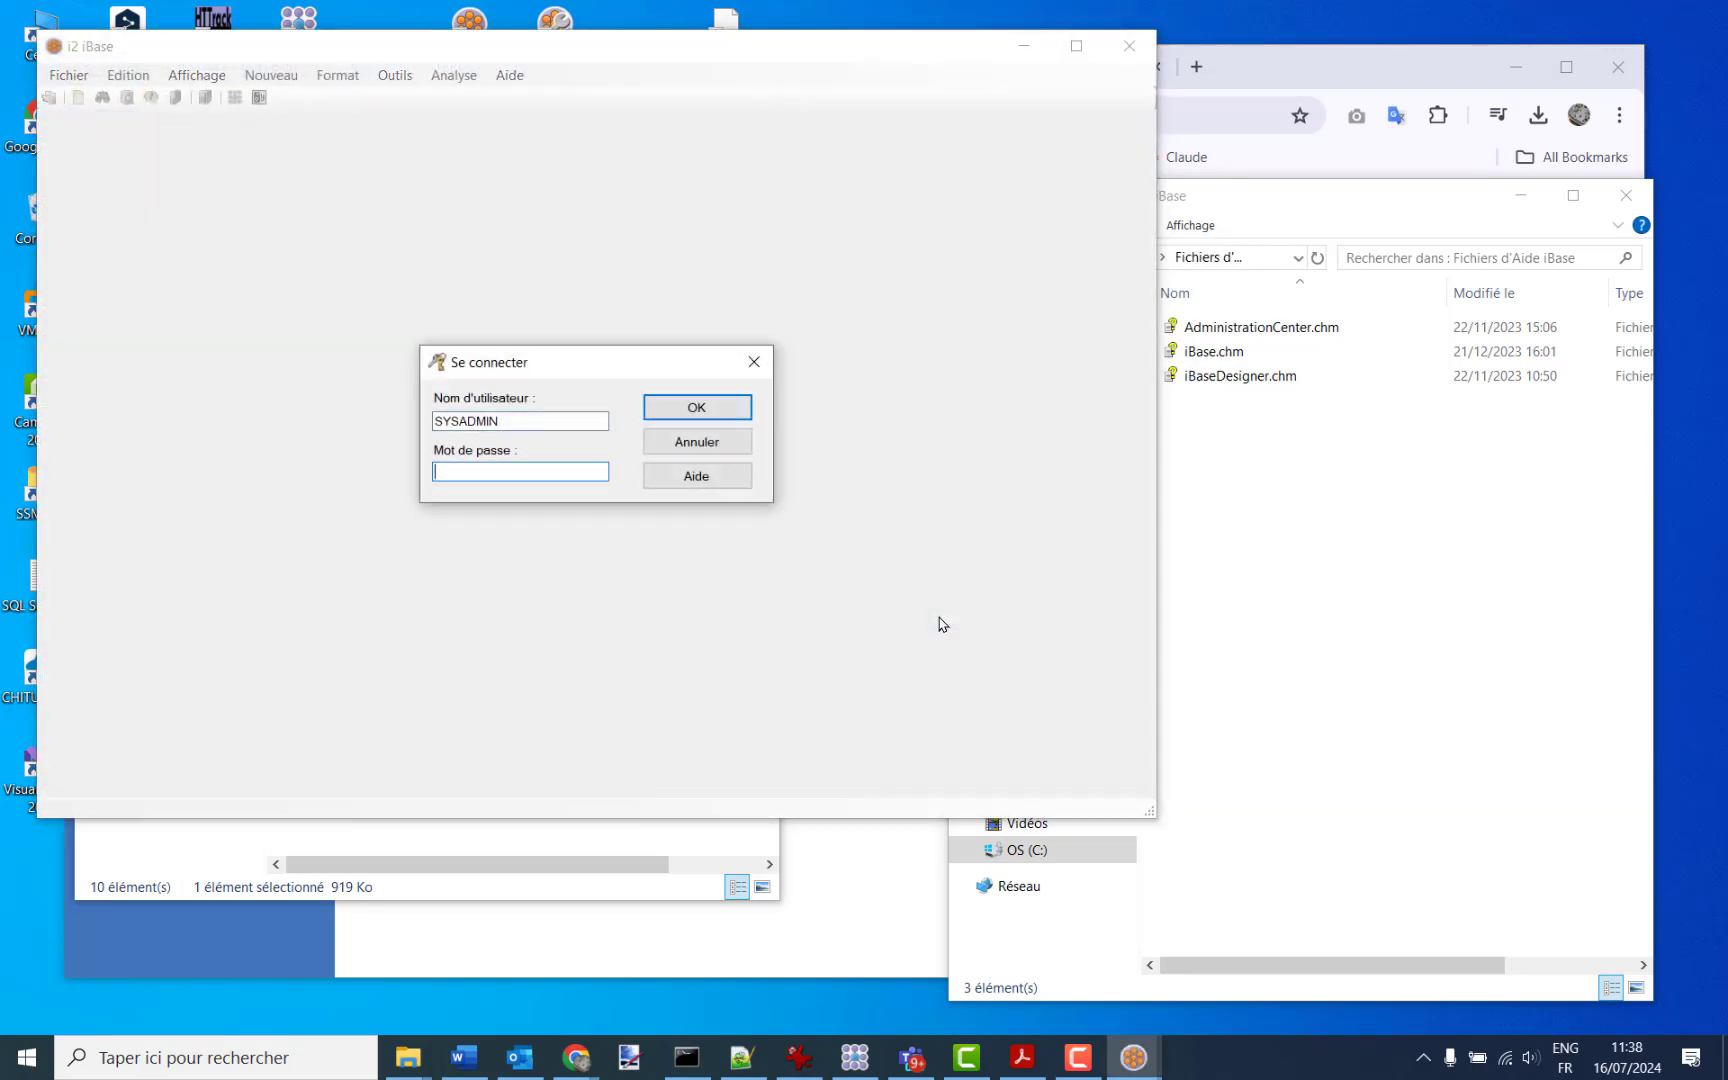
left_click(697, 477)
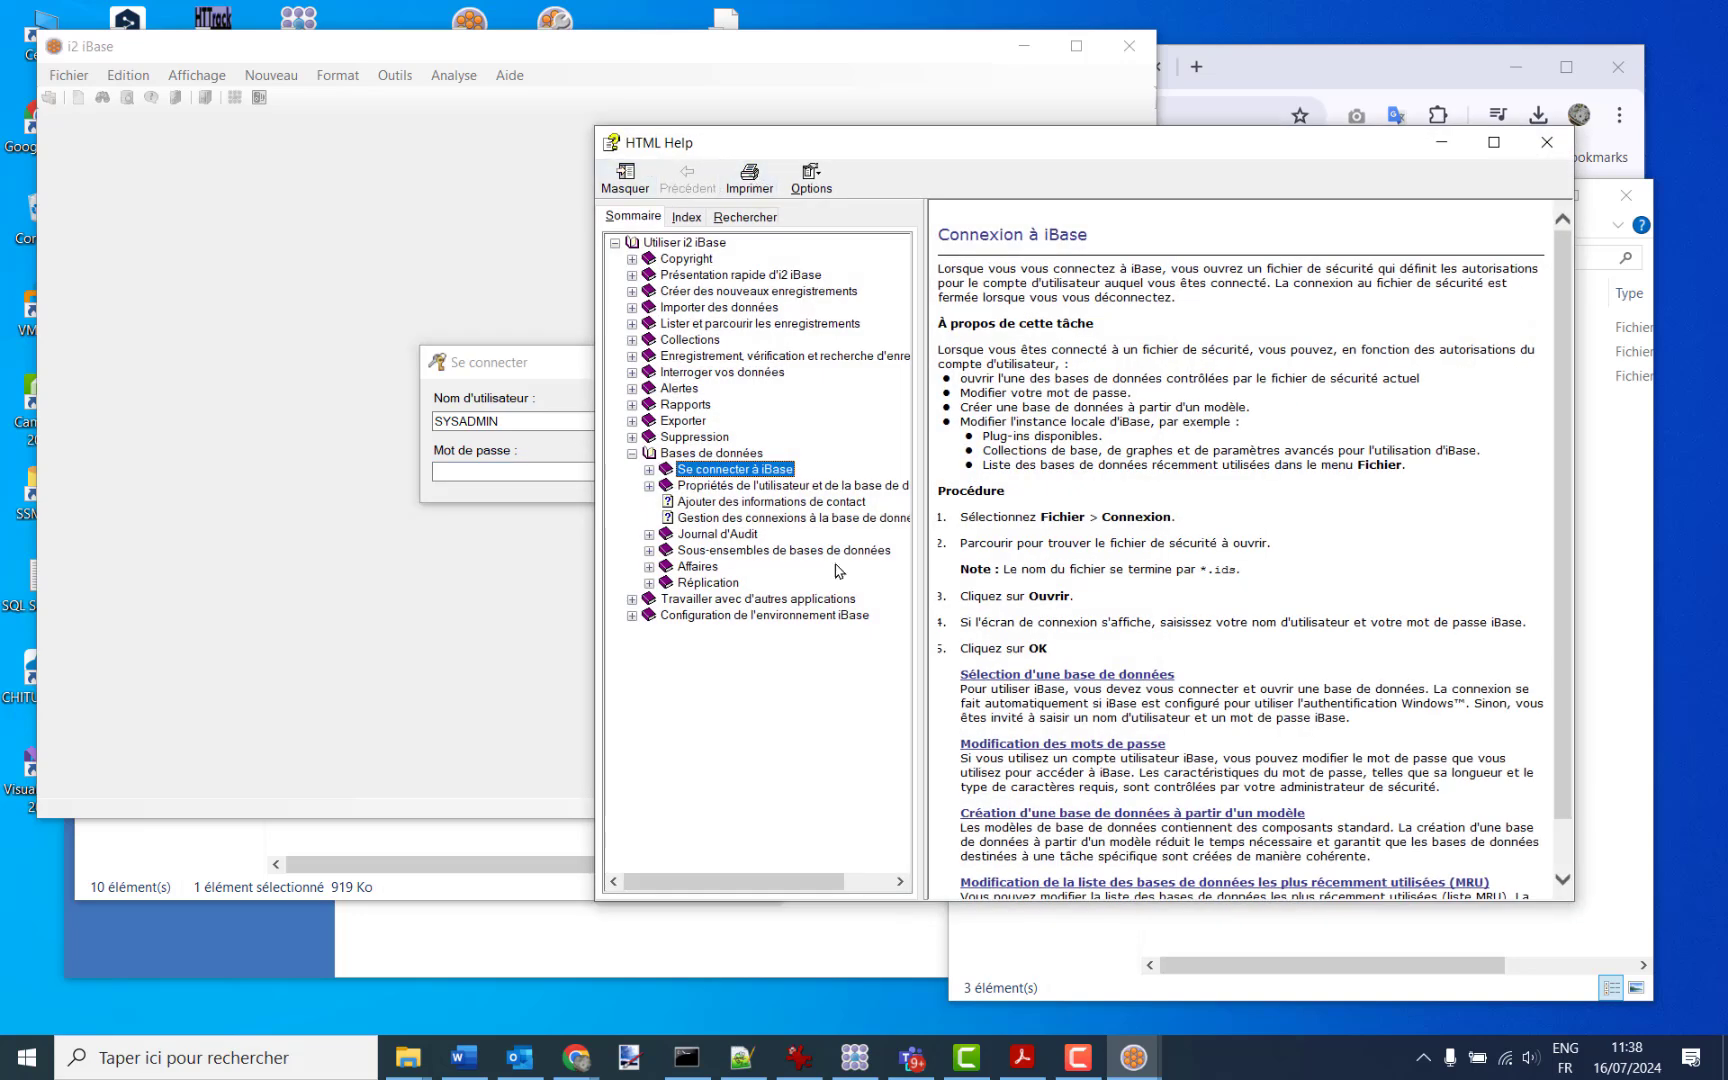
Close the login help window and quit i2 iBase without signing in.
left_click(1547, 148)
left_click(720, 432)
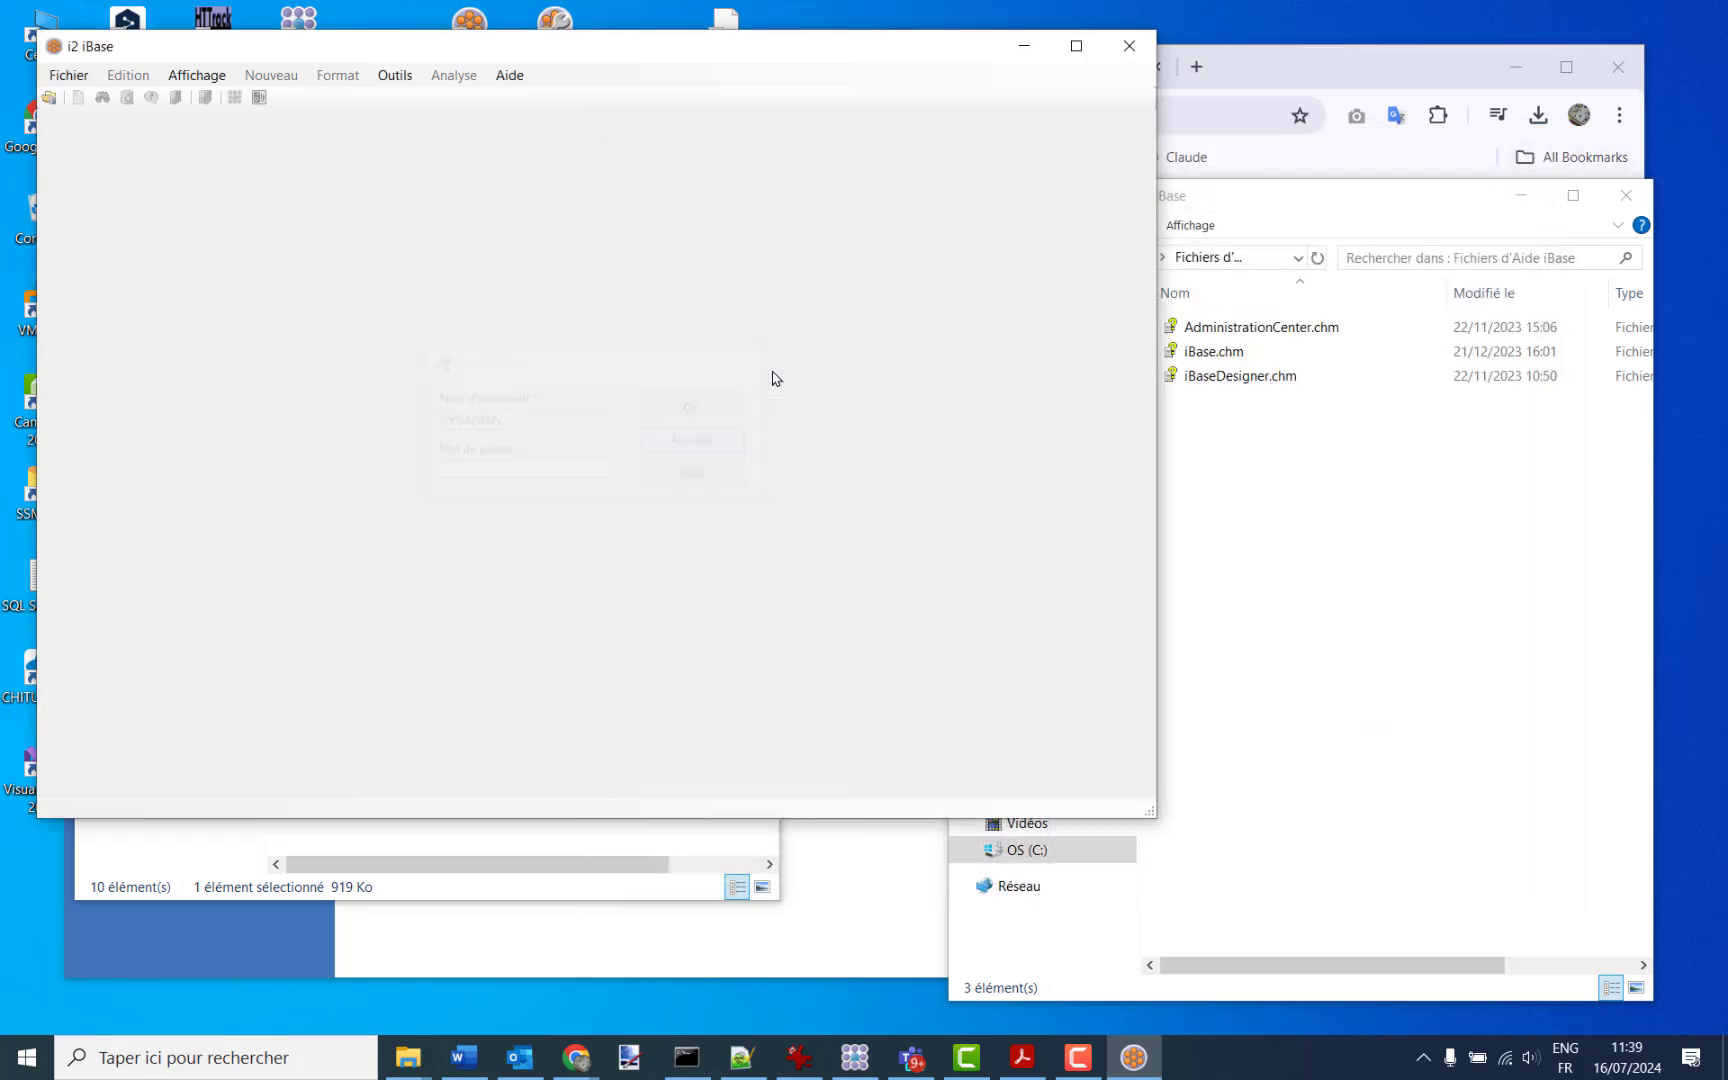
left_click(1129, 46)
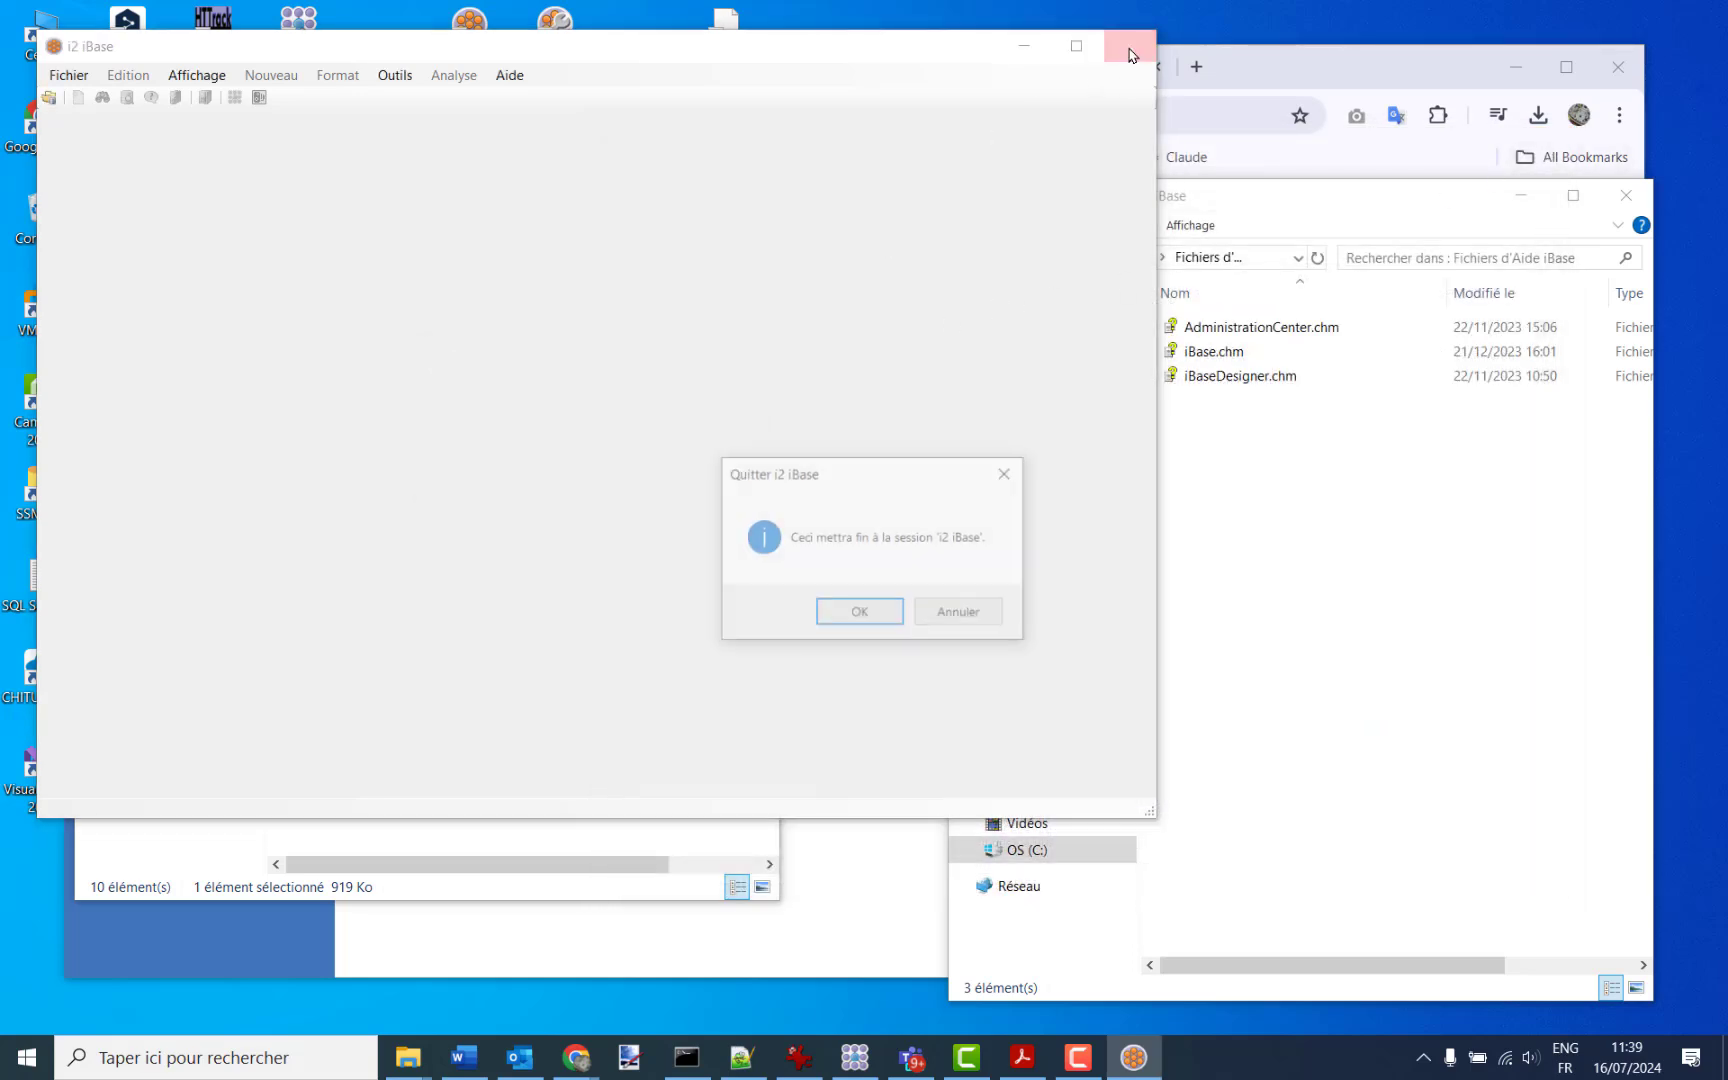
left_click(860, 613)
Return to Box in the browser and open the (IT) Italiano folder under i2 Translations.
left_click(816, 478)
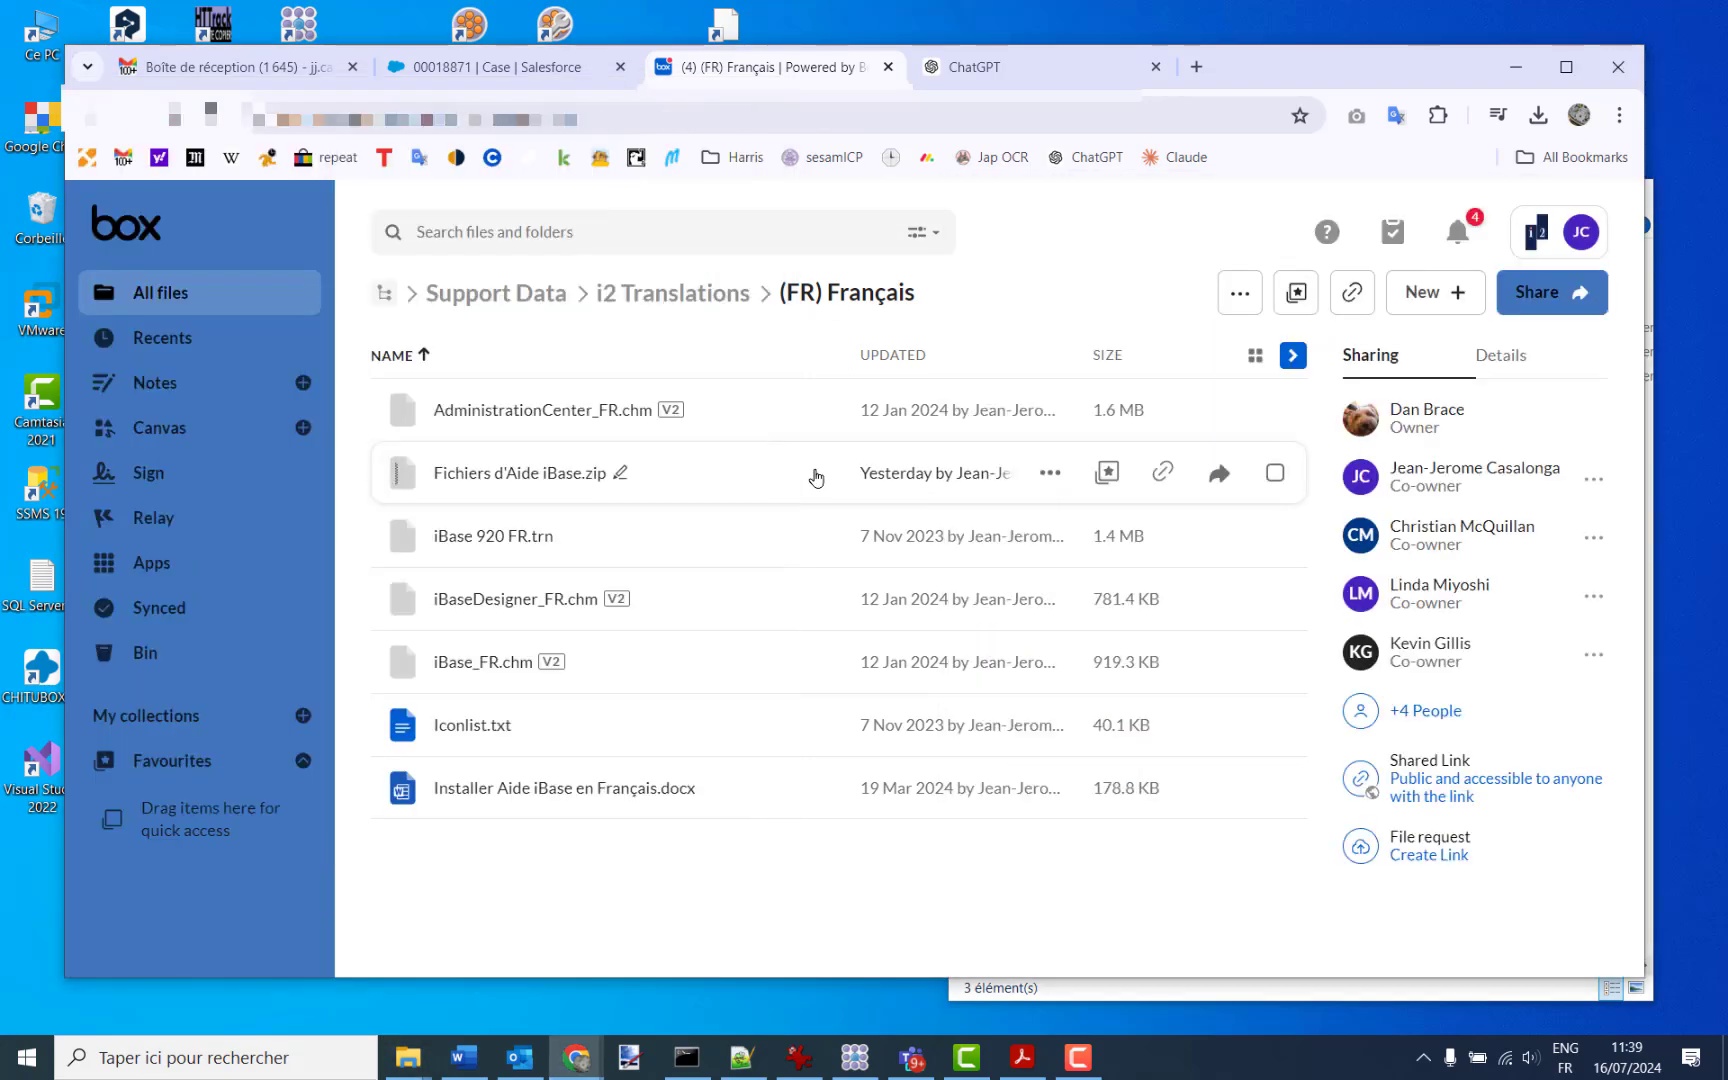
double_click(816, 477)
left_click(90, 116)
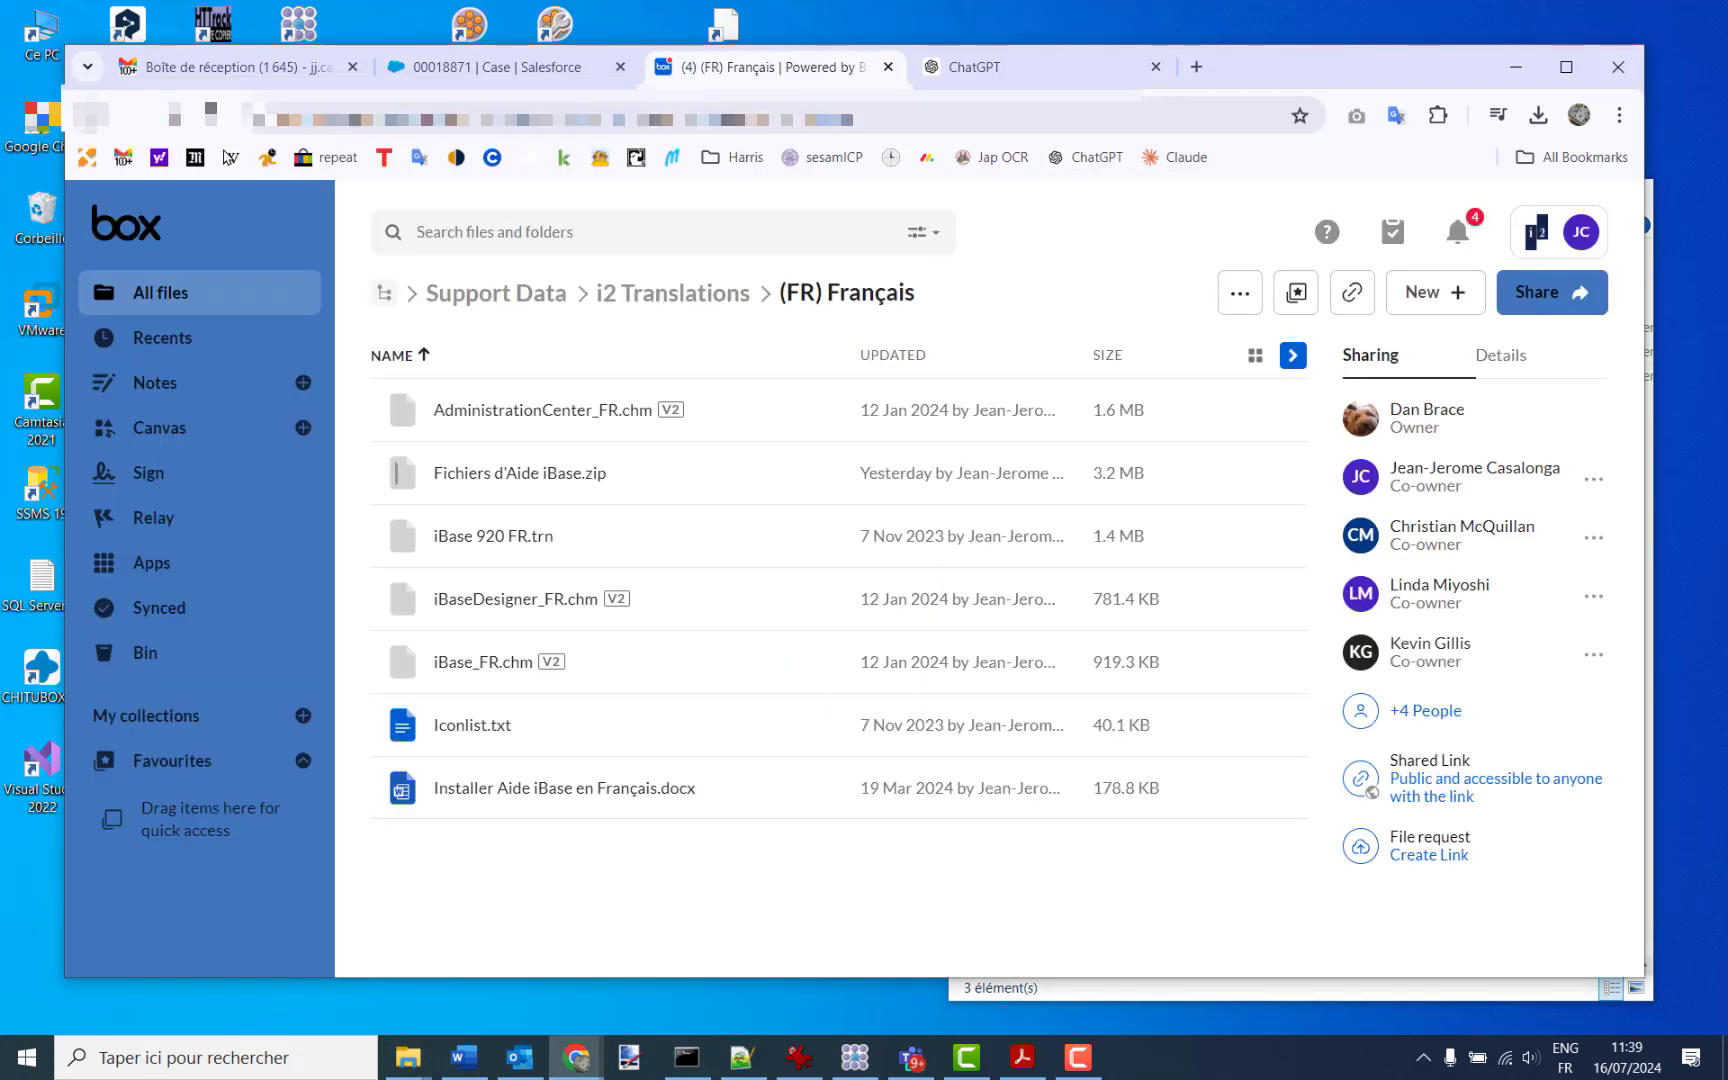
left_click(660, 293)
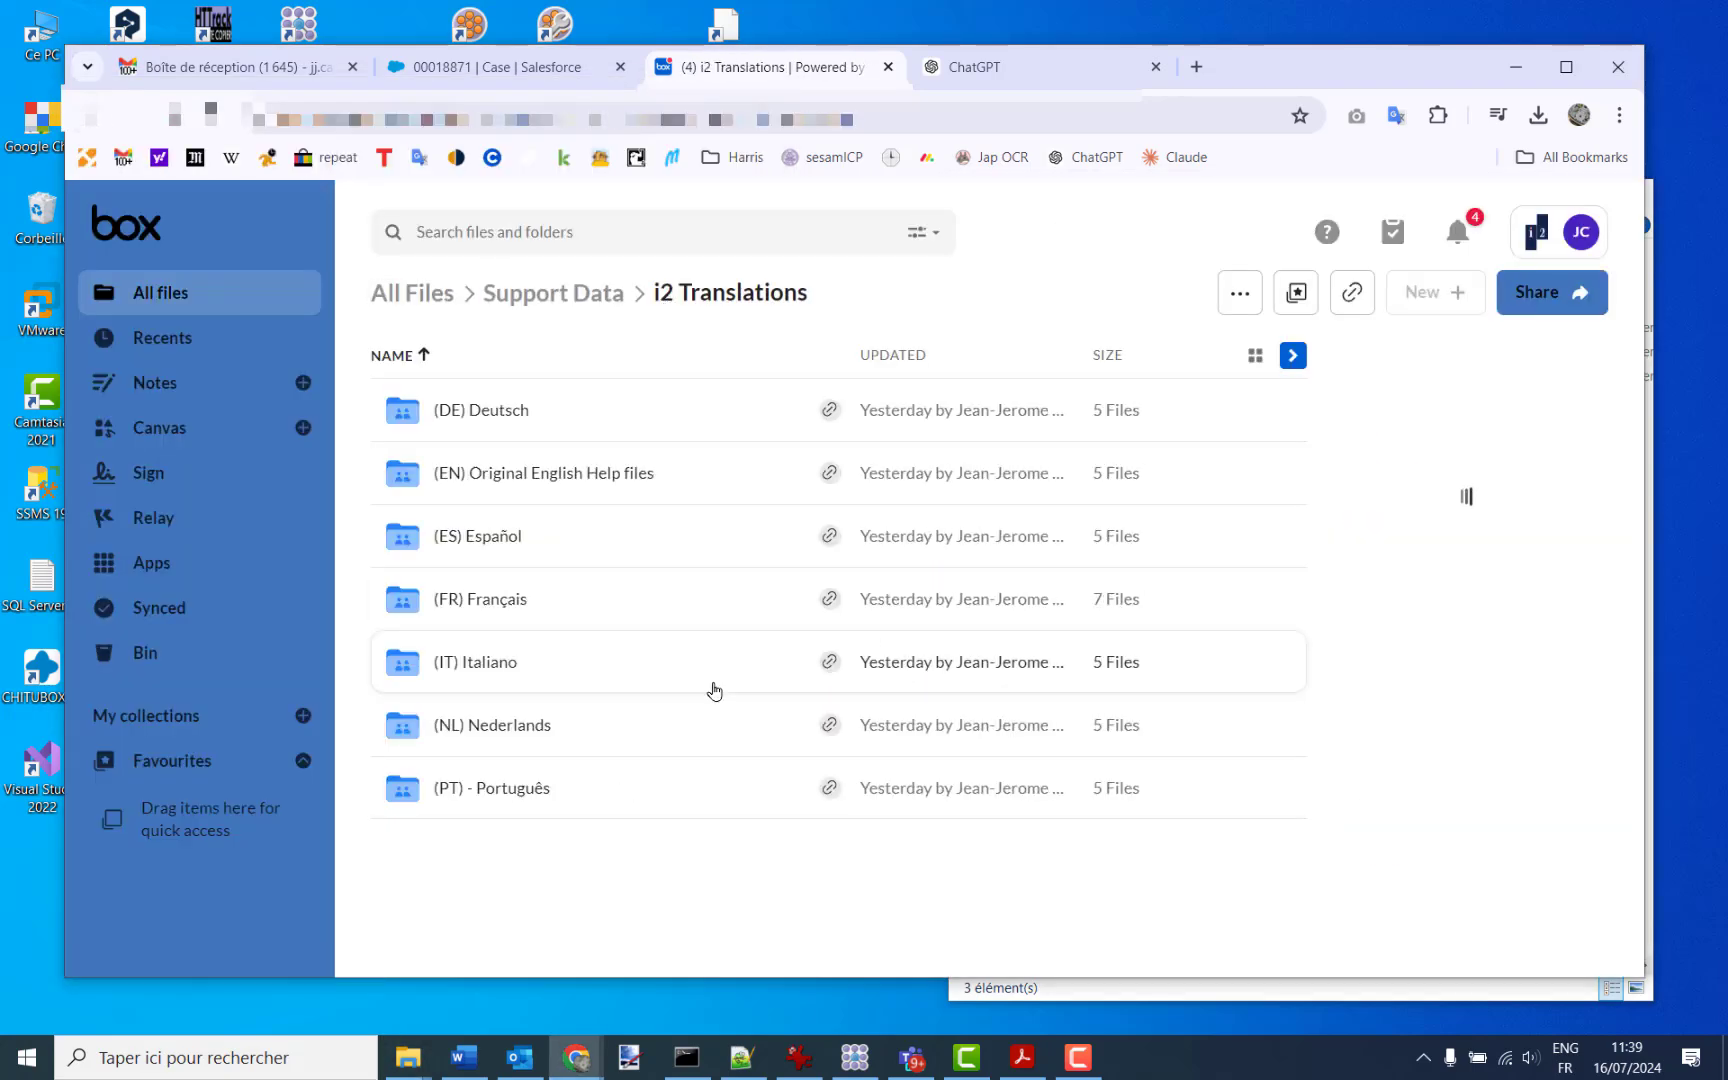
left_click(466, 664)
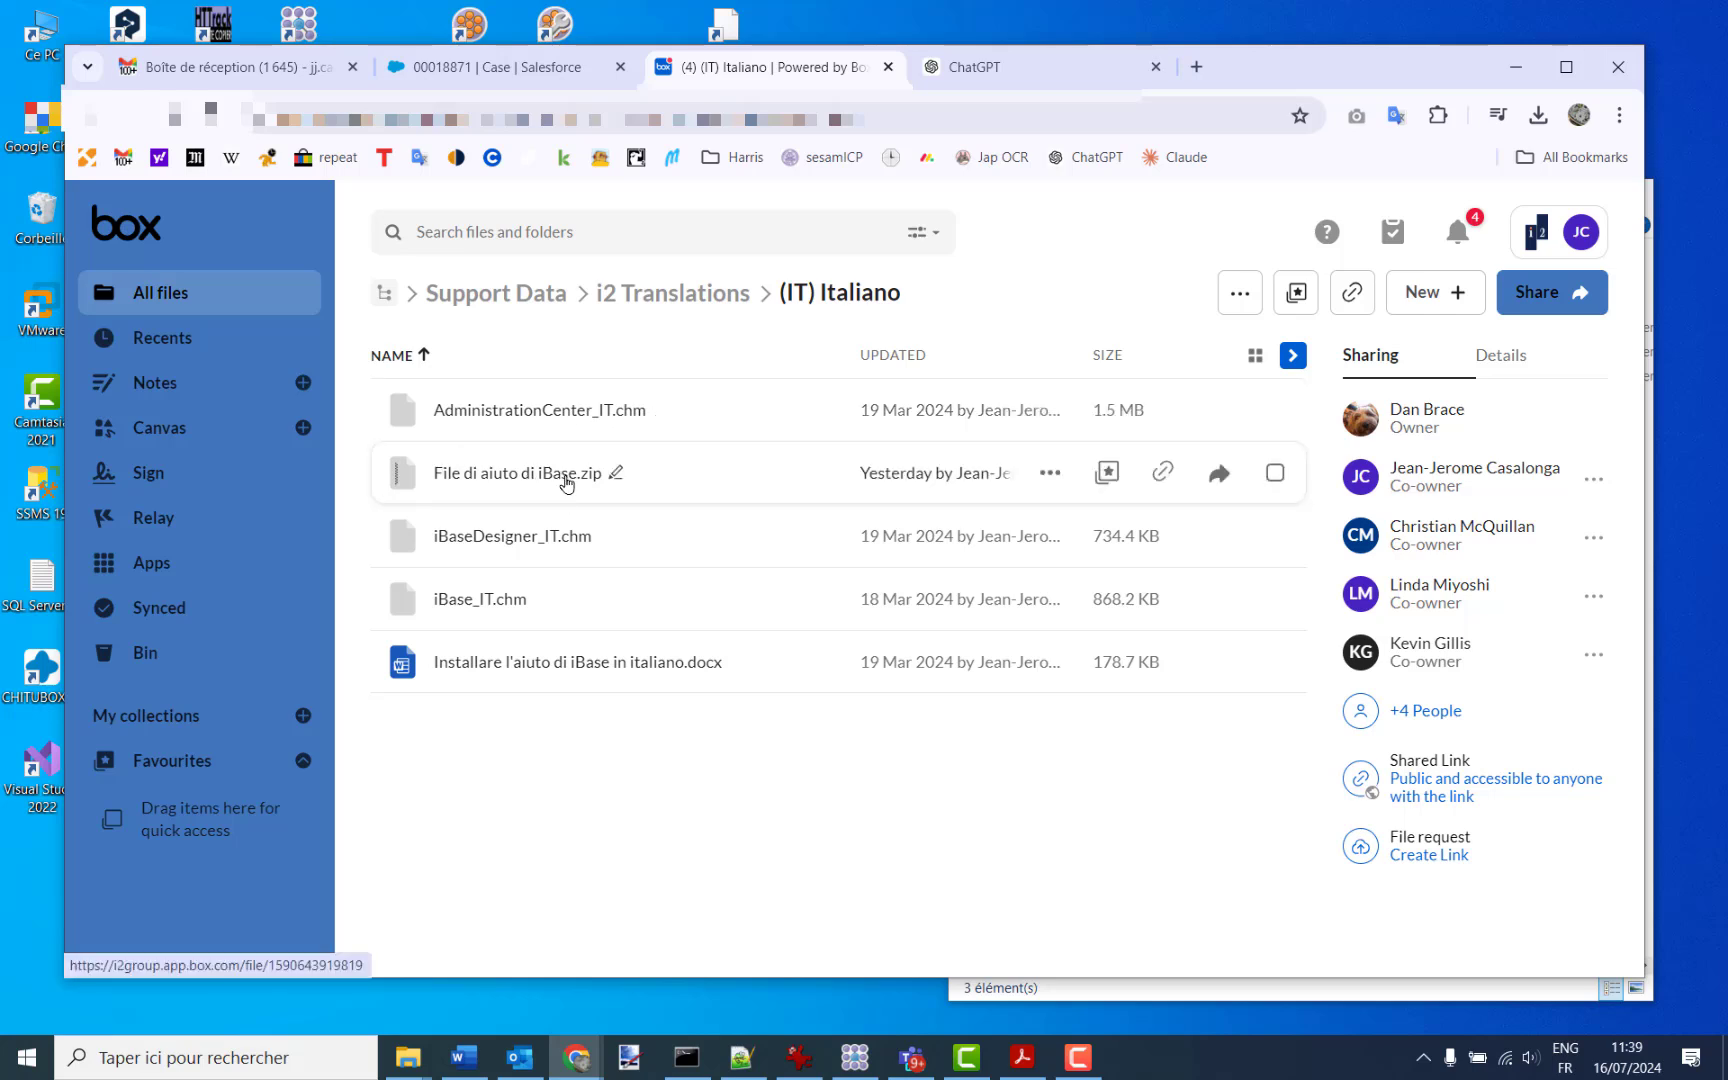
Download File di aiuto di iBase.zip and show the downloaded archive in its folder.
left_click(1050, 473)
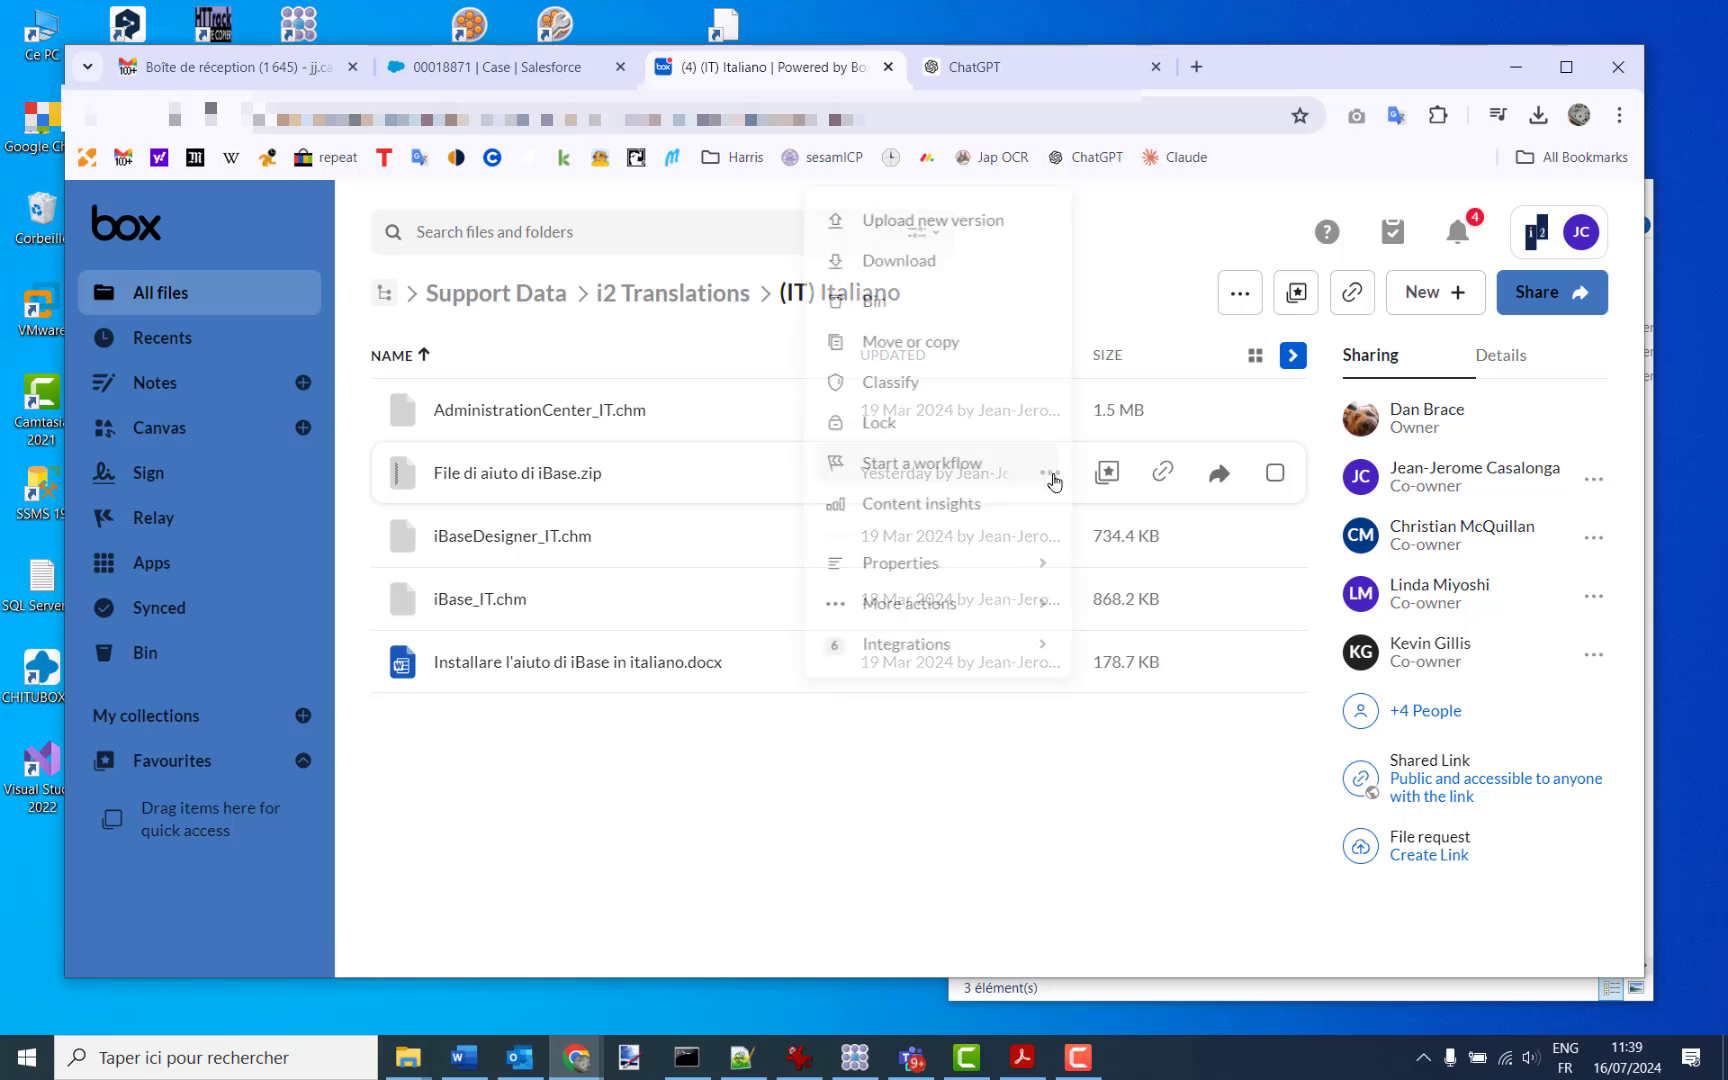
left_click(908, 263)
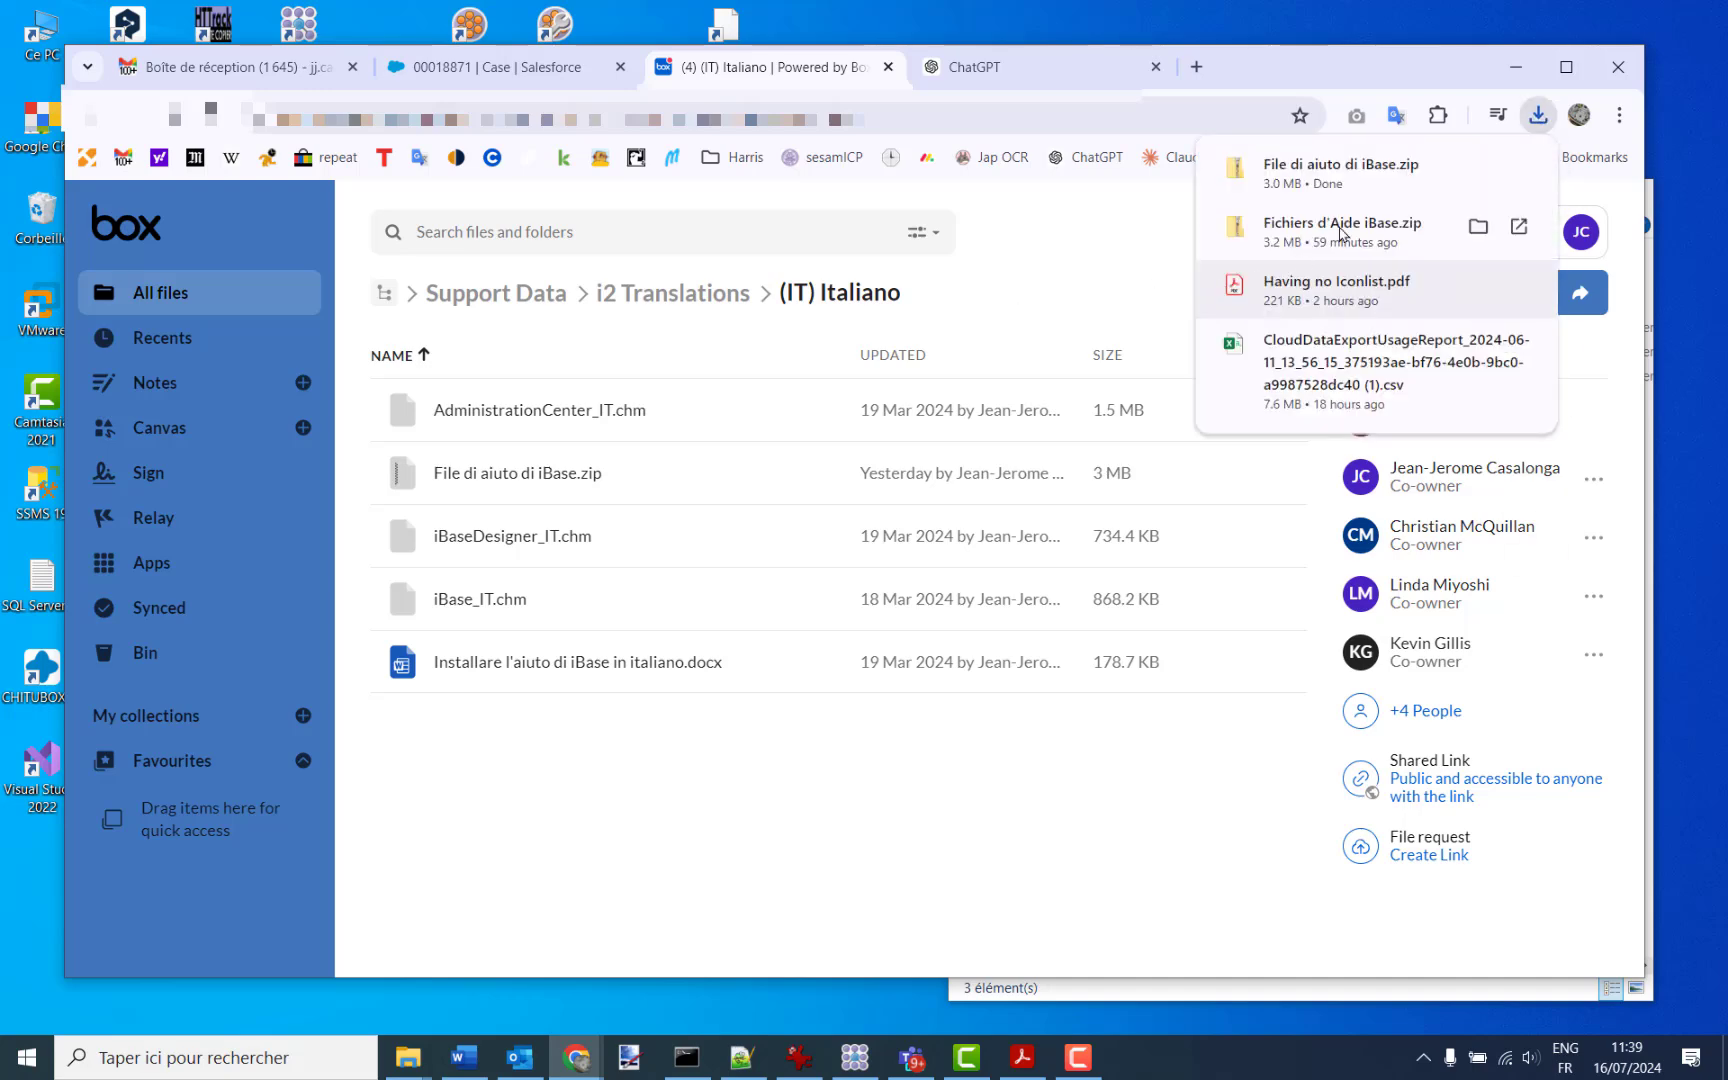
left_click(1478, 170)
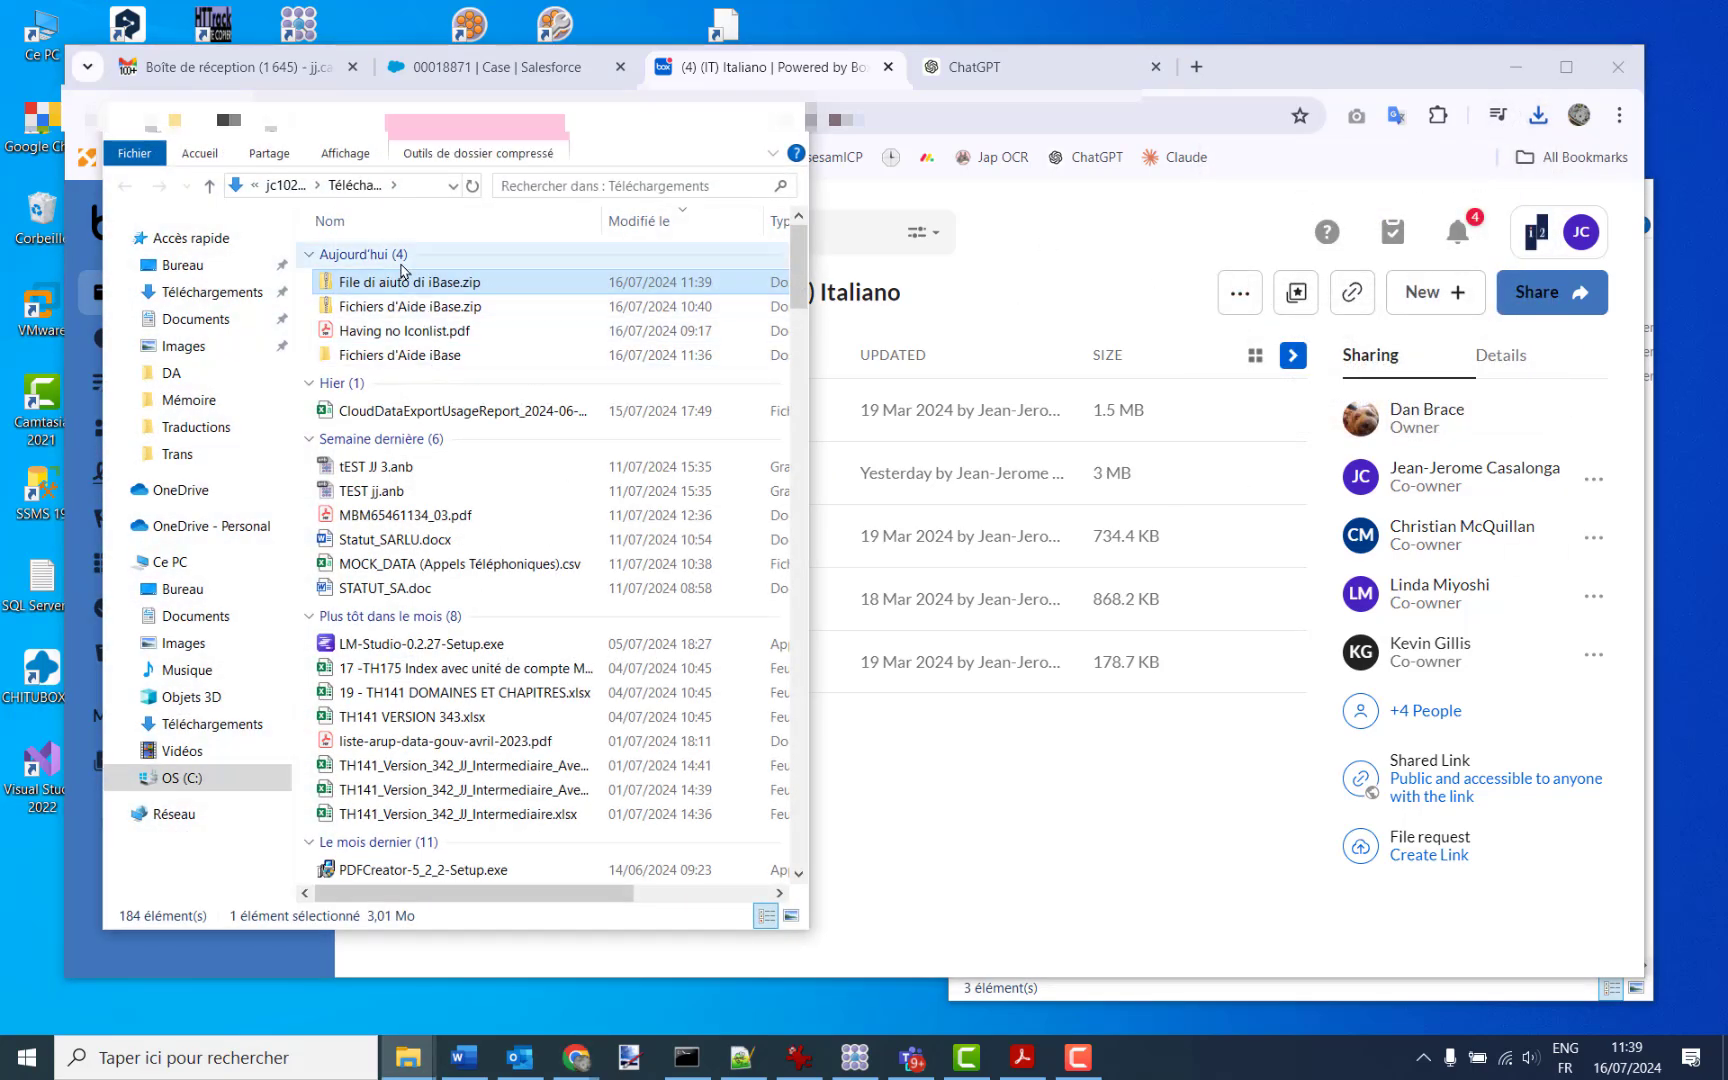
Extract File di aiuto di iBase.zip with 7-Zip into its own subfolder and open that folder.
right_click(367, 286)
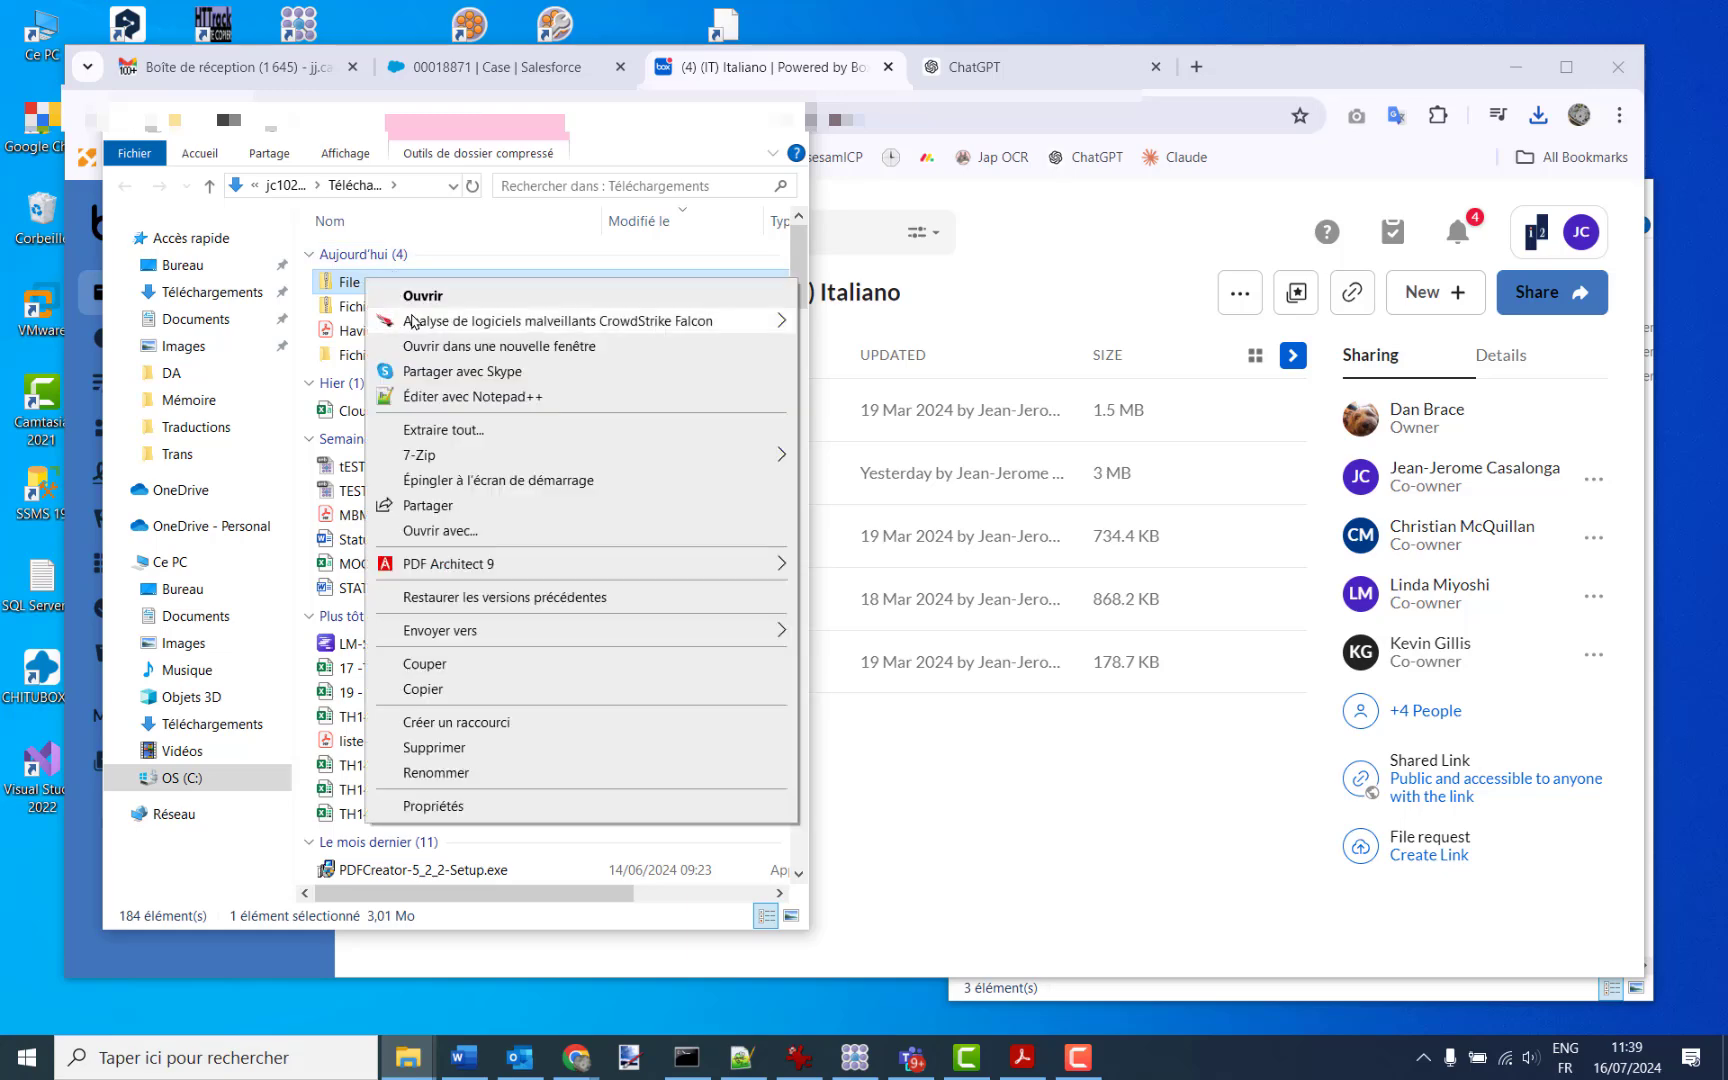
mouse_move(445, 460)
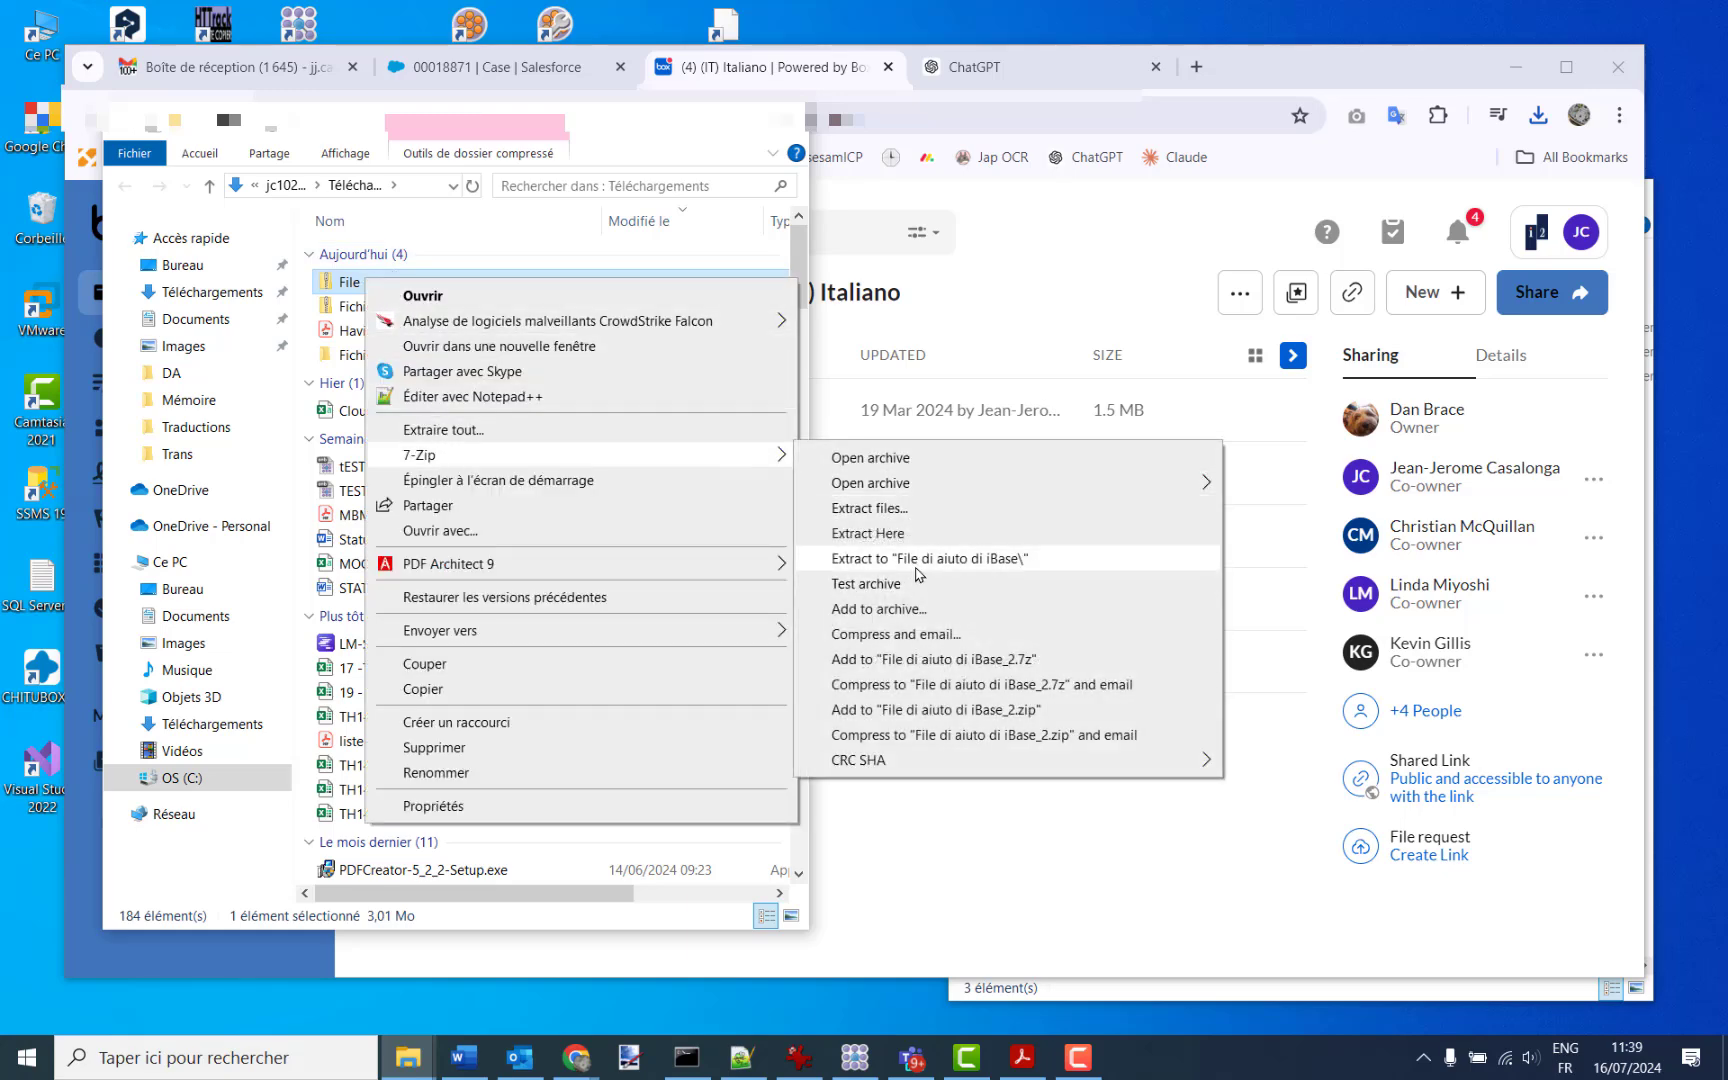
left_click(920, 558)
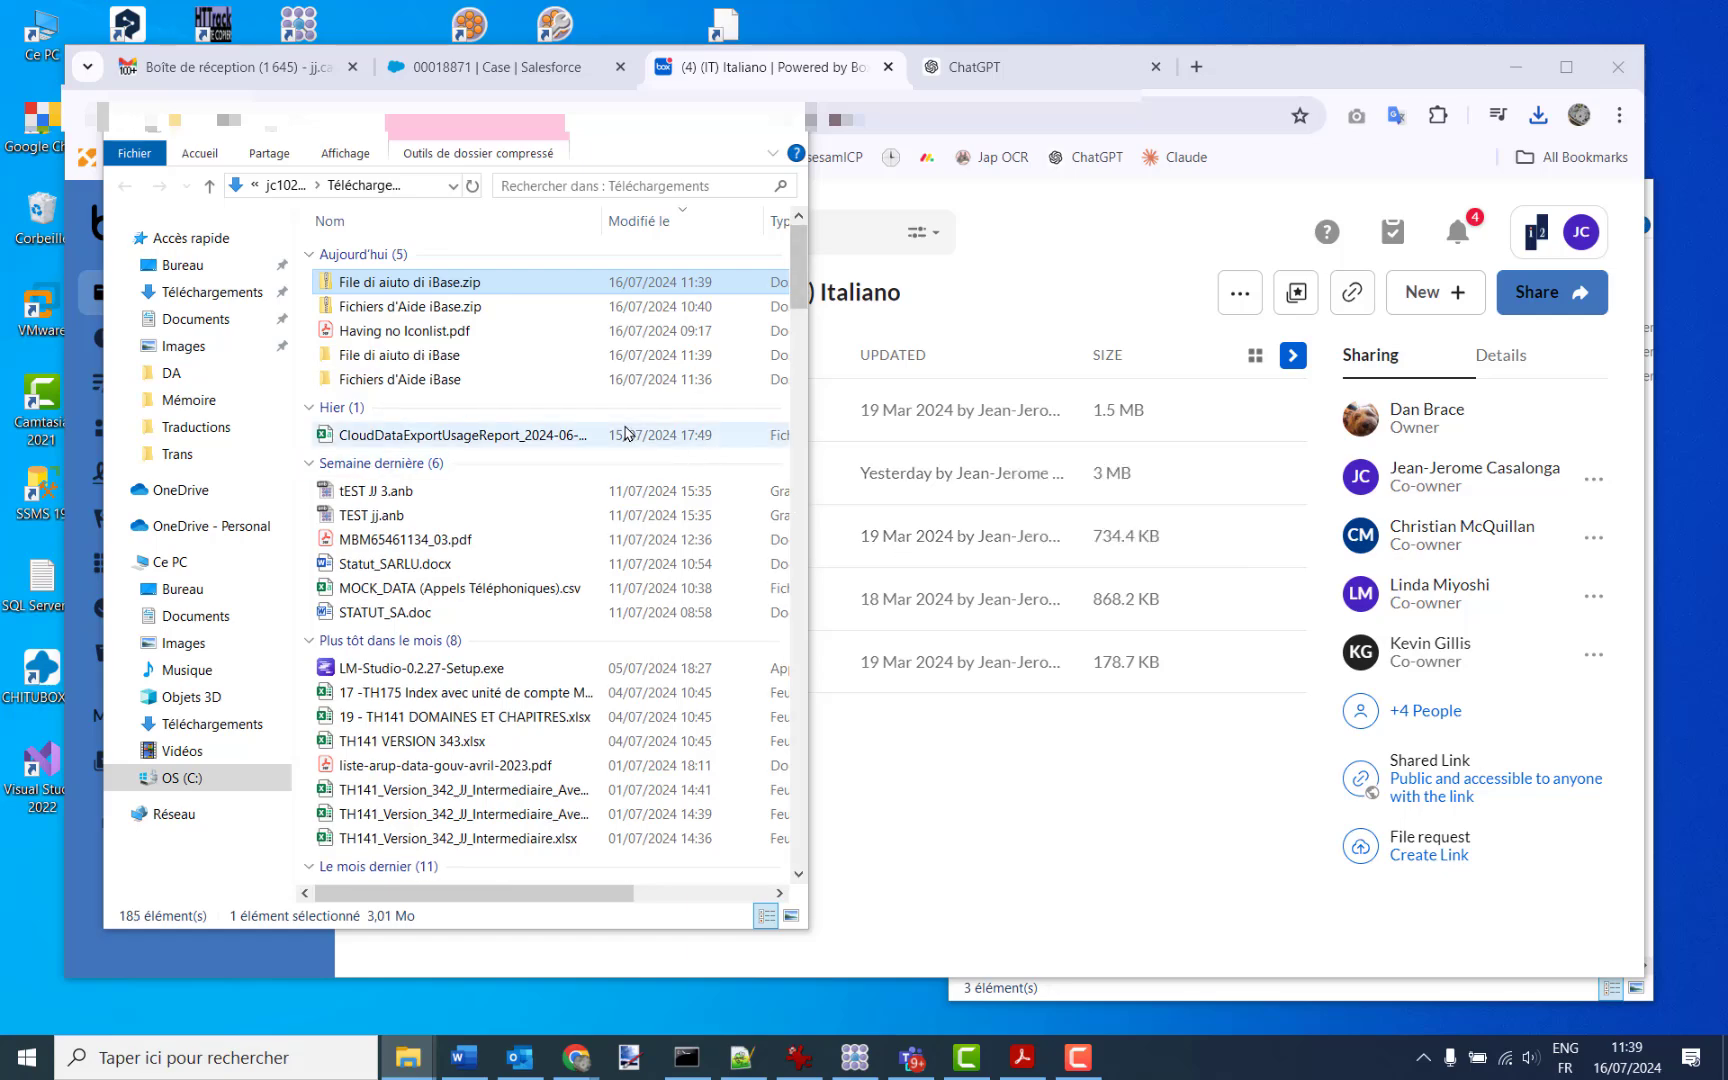
double_click(381, 358)
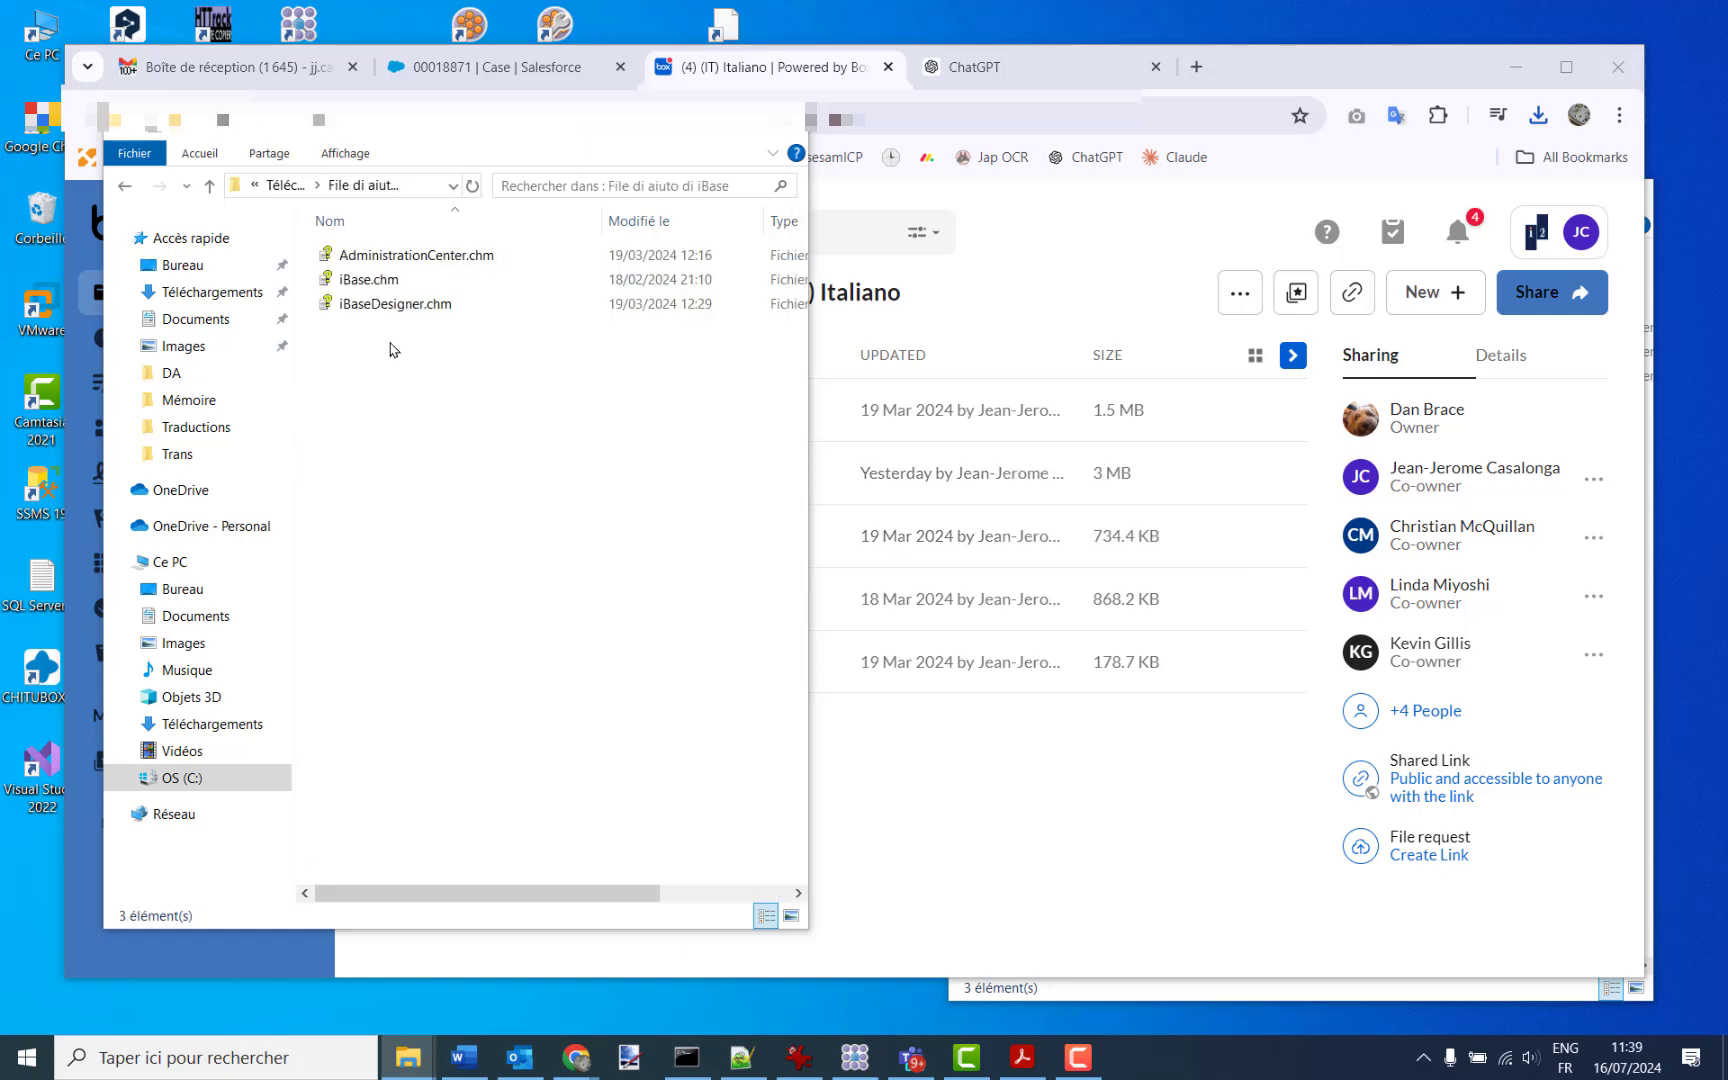
Open the Italian iBase.chm in an enlarged window, view its Avvisi topic, and close the help.
double_click(370, 283)
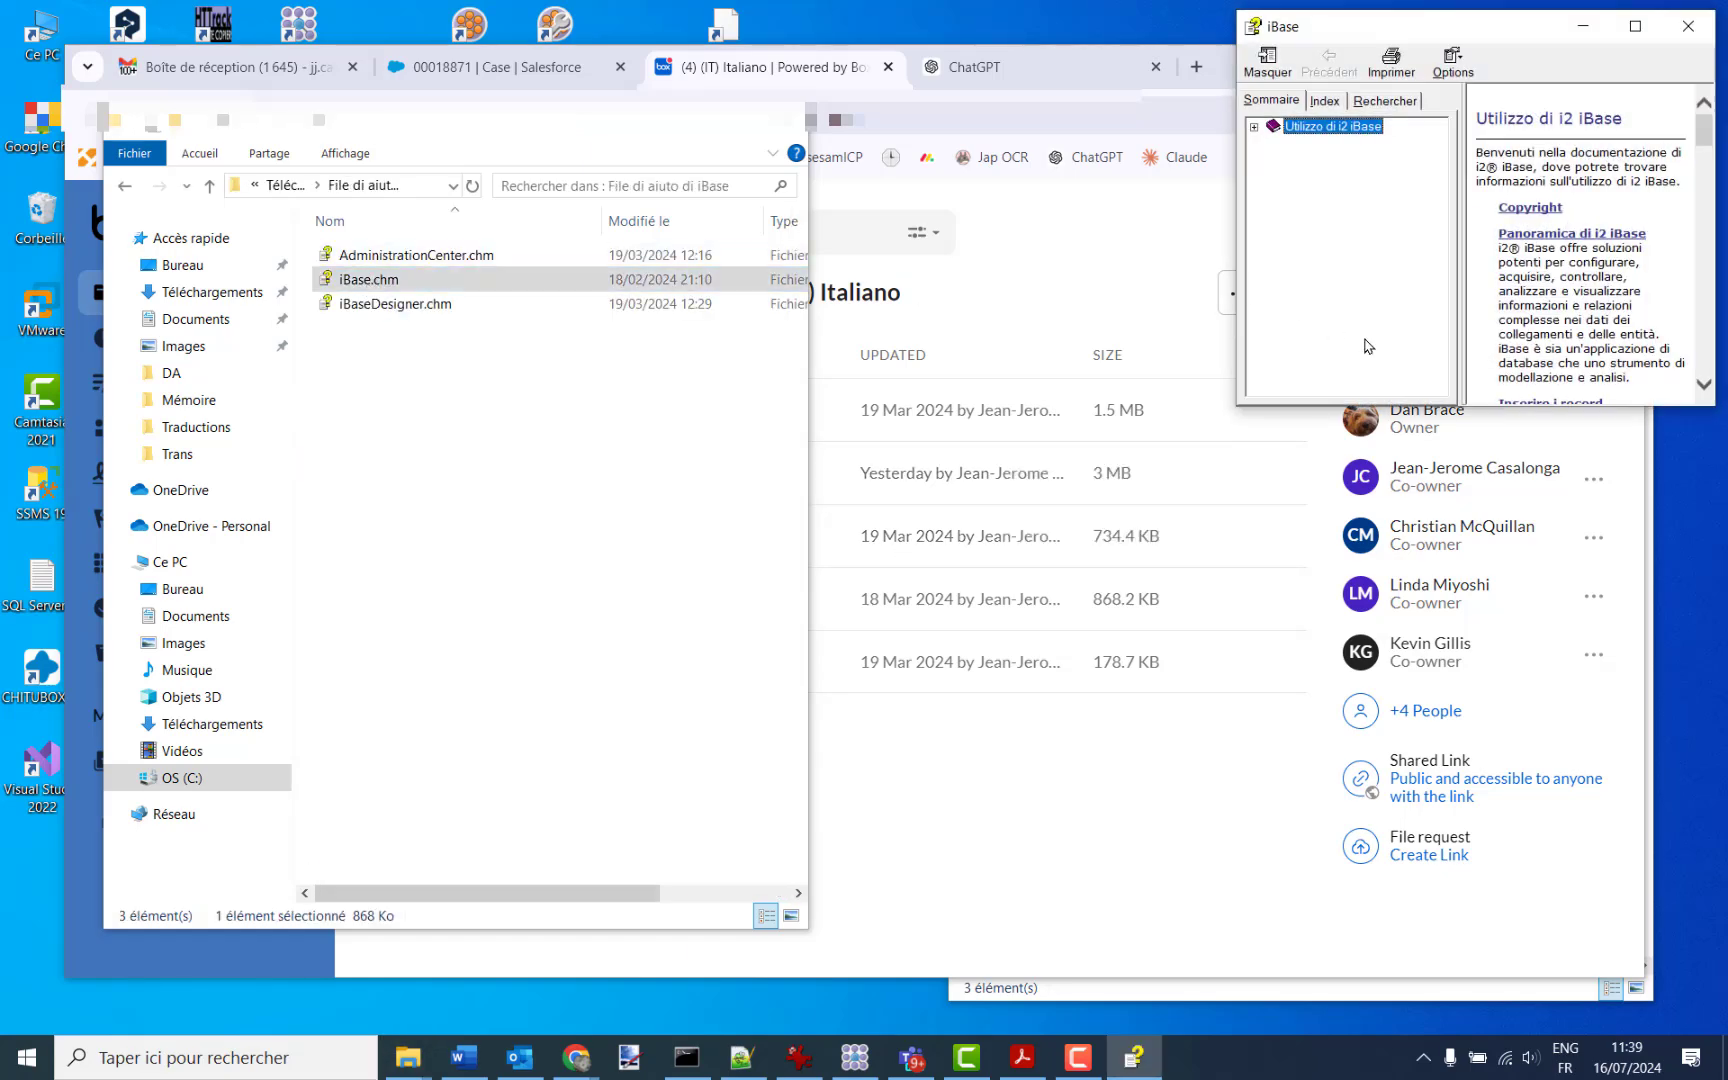
left_click_drag(1236, 406, 417, 822)
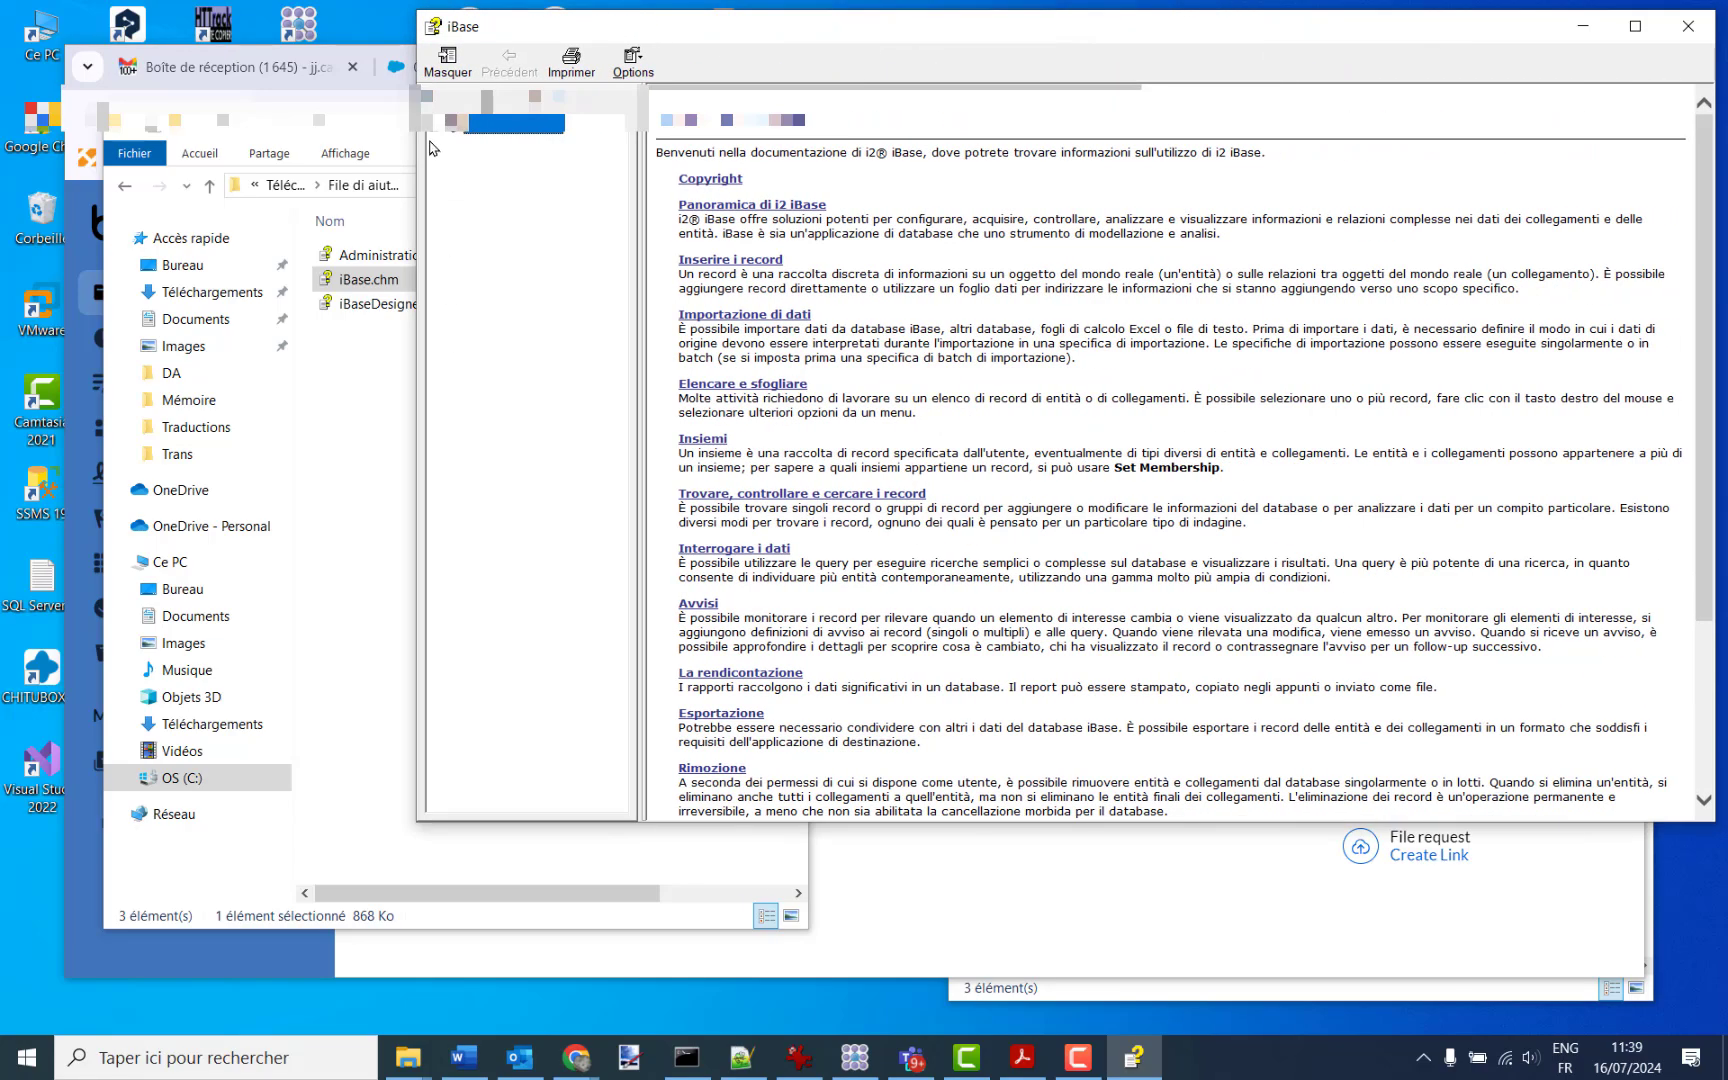
left_click(502, 273)
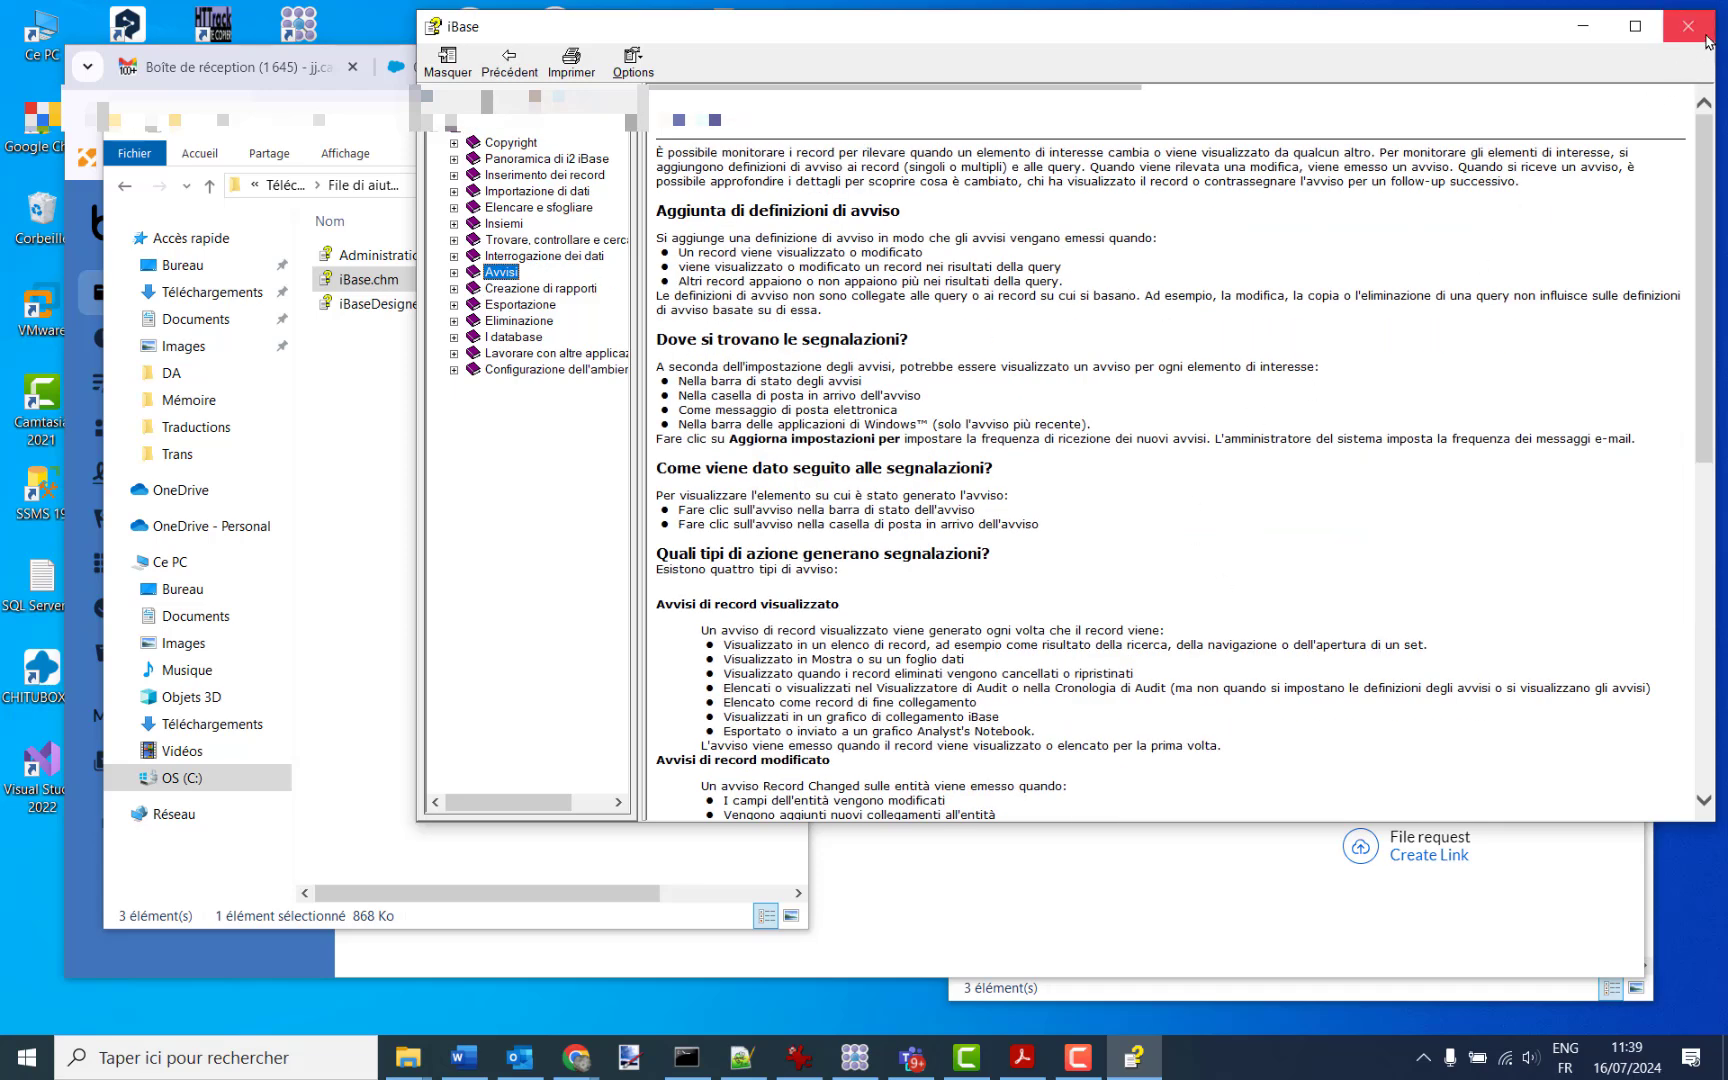
left_click(1688, 26)
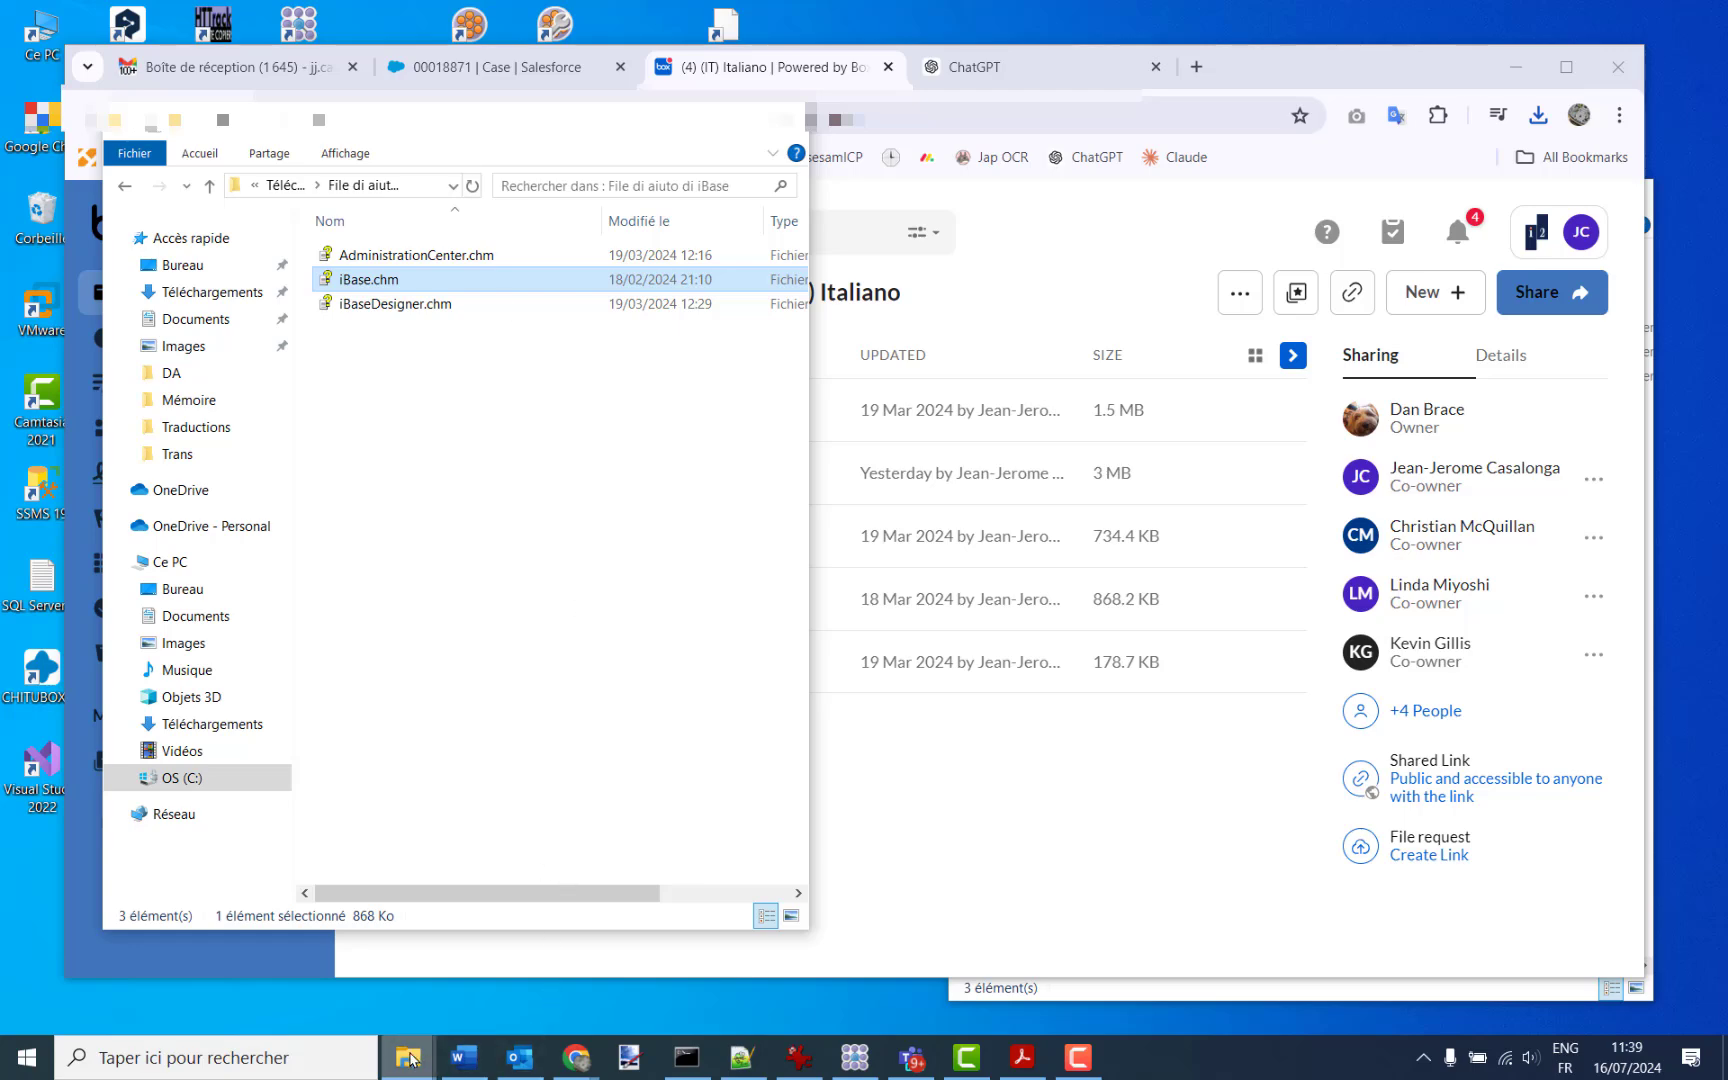
Bring the fr\Help folder window forward and place it beside the extracted Italian files.
mouse_move(410, 1058)
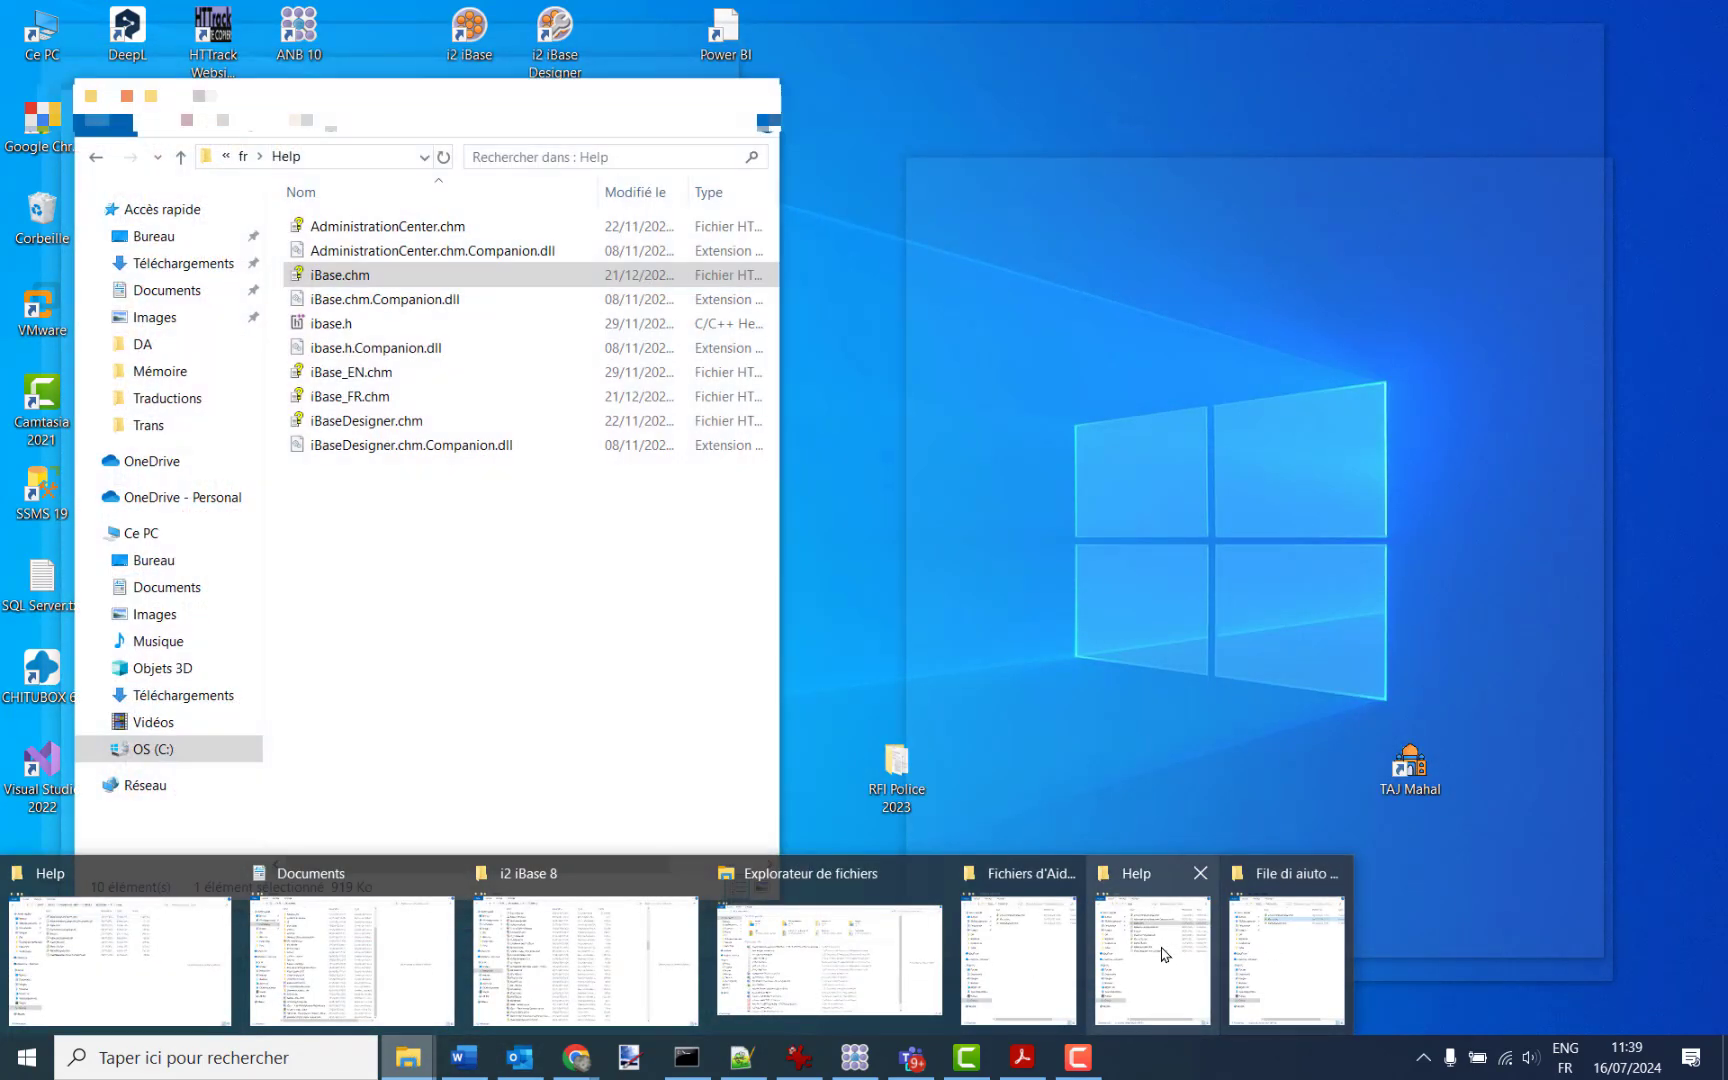
left_click(1161, 950)
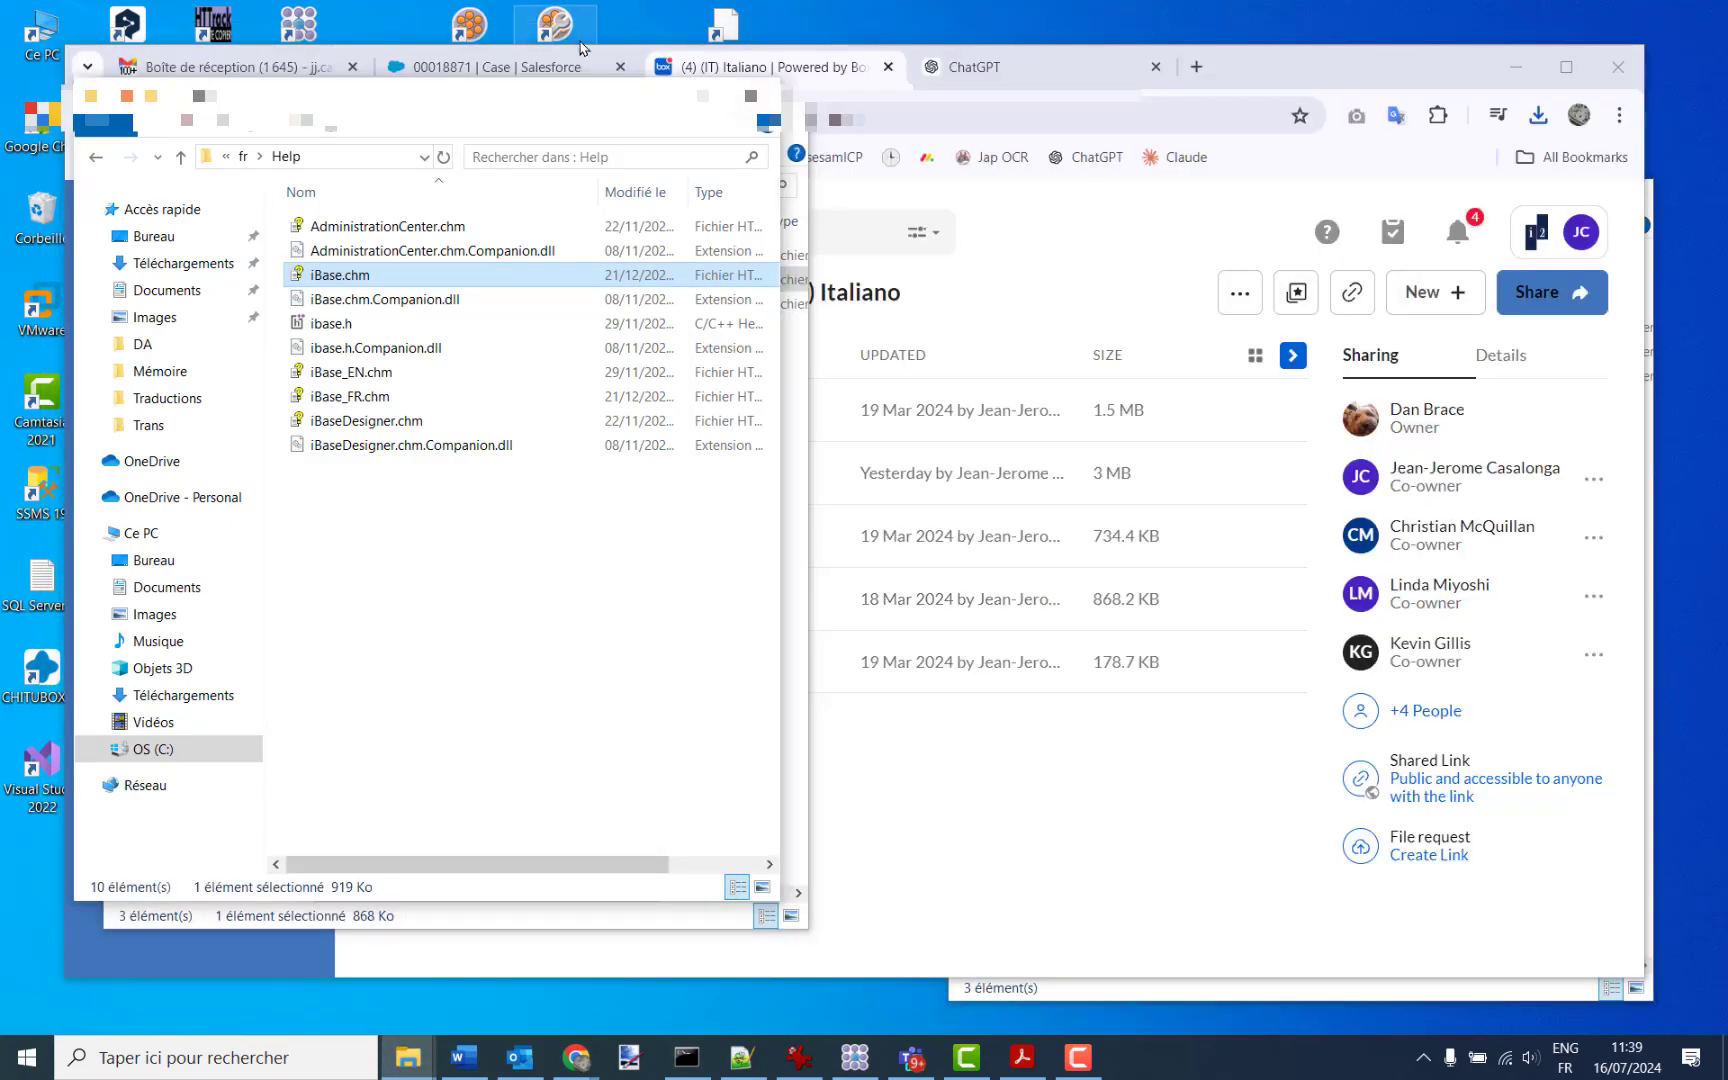
left_click_drag(538, 102, 1312, 110)
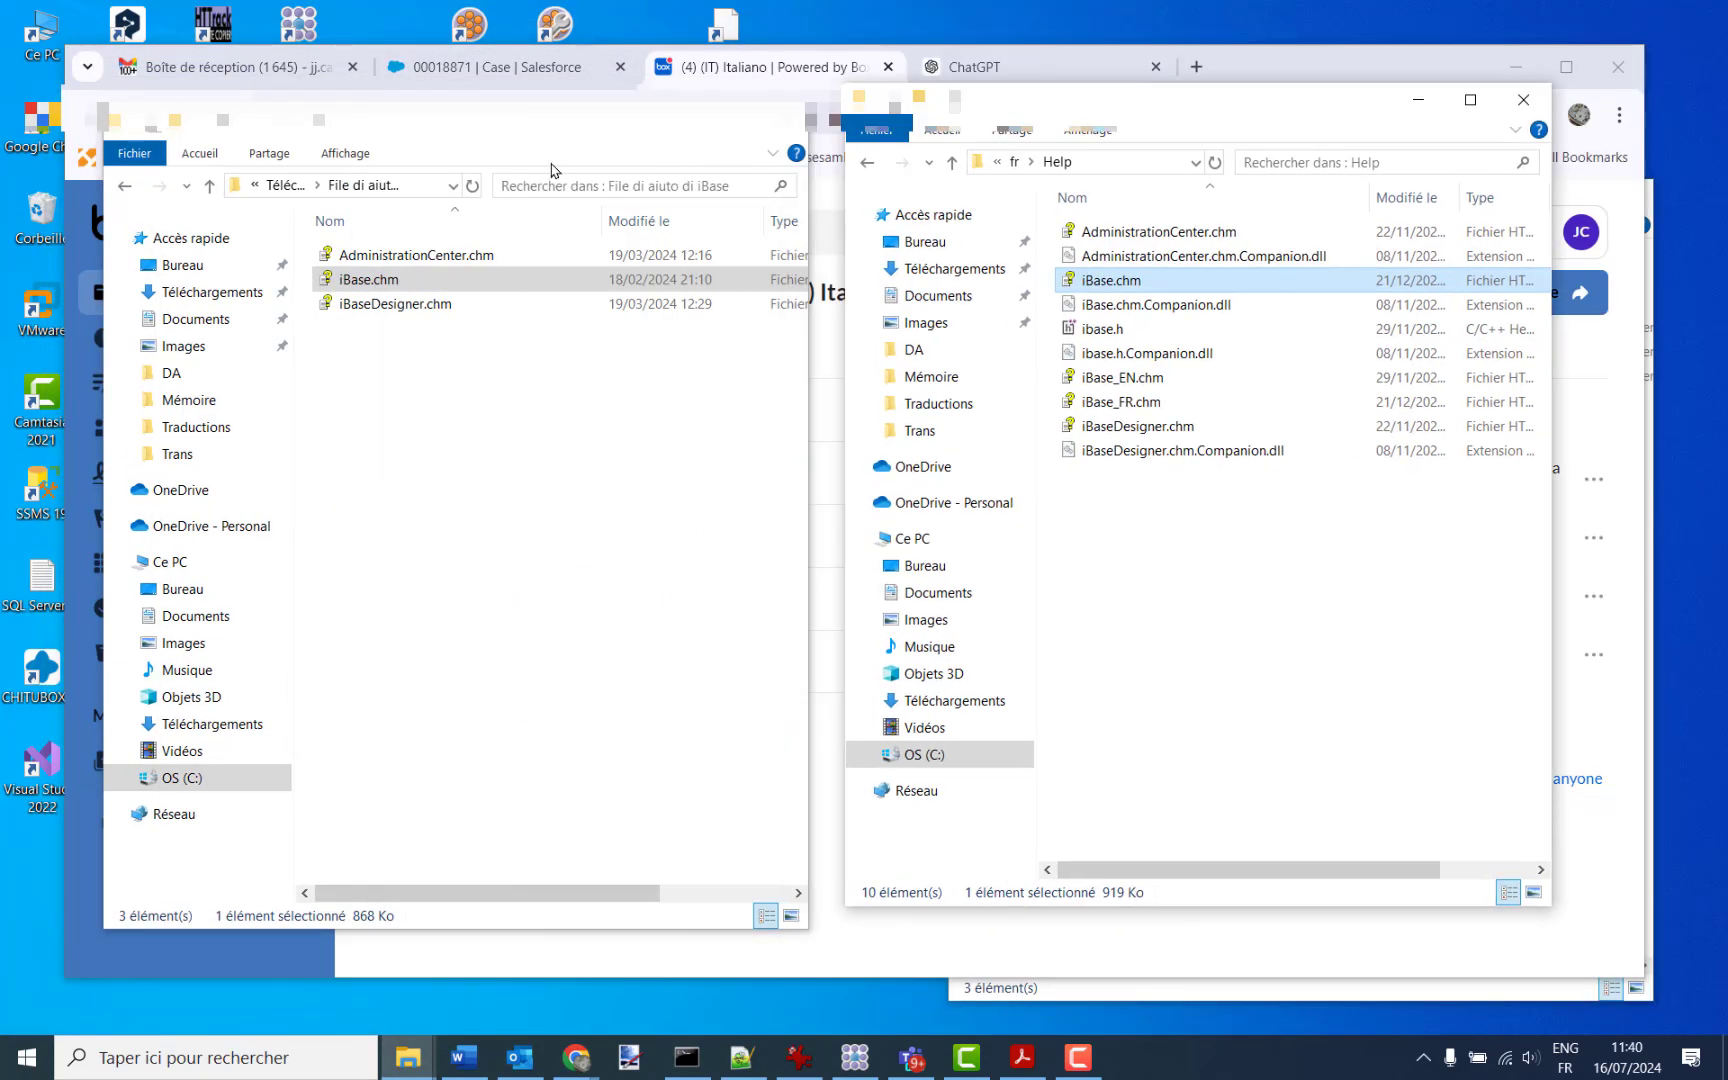
Copy the three Italian .chm files into fr\Help, replacing the existing ones with administrator rights, and check the copied iBase.chm, closing it again.
left_click(370, 259)
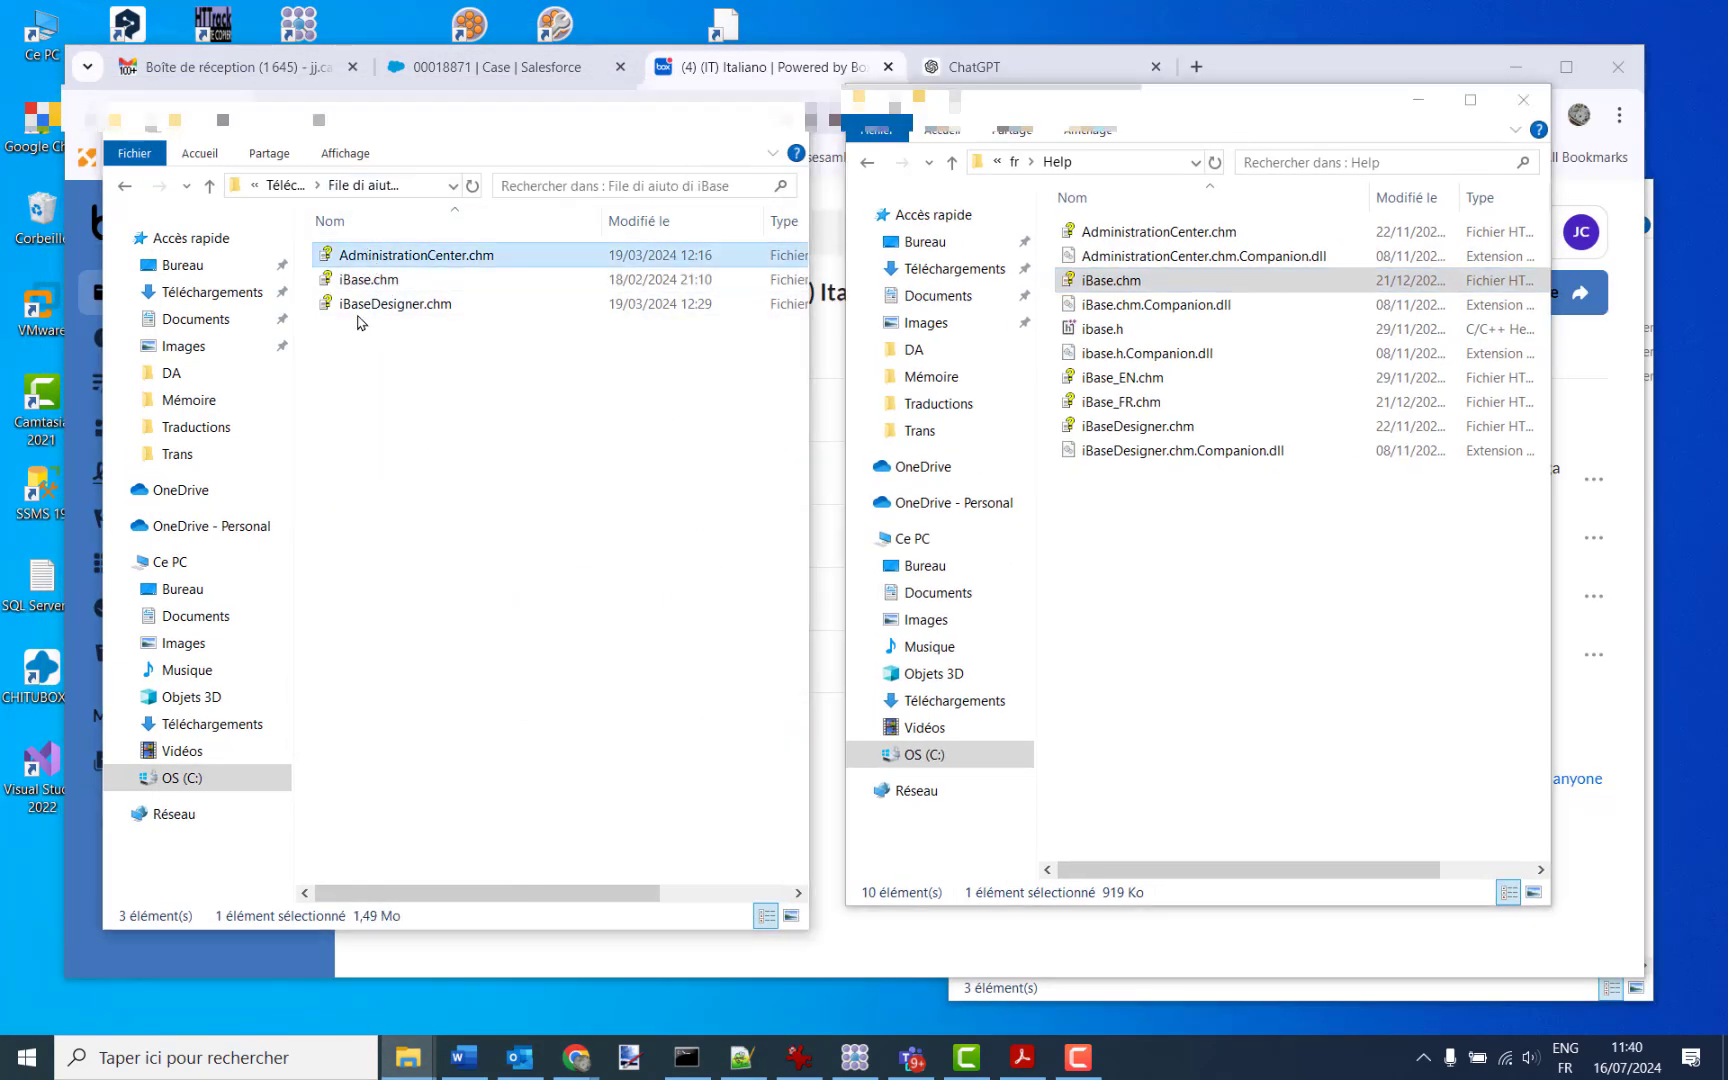
left_click(365, 303, "shift")
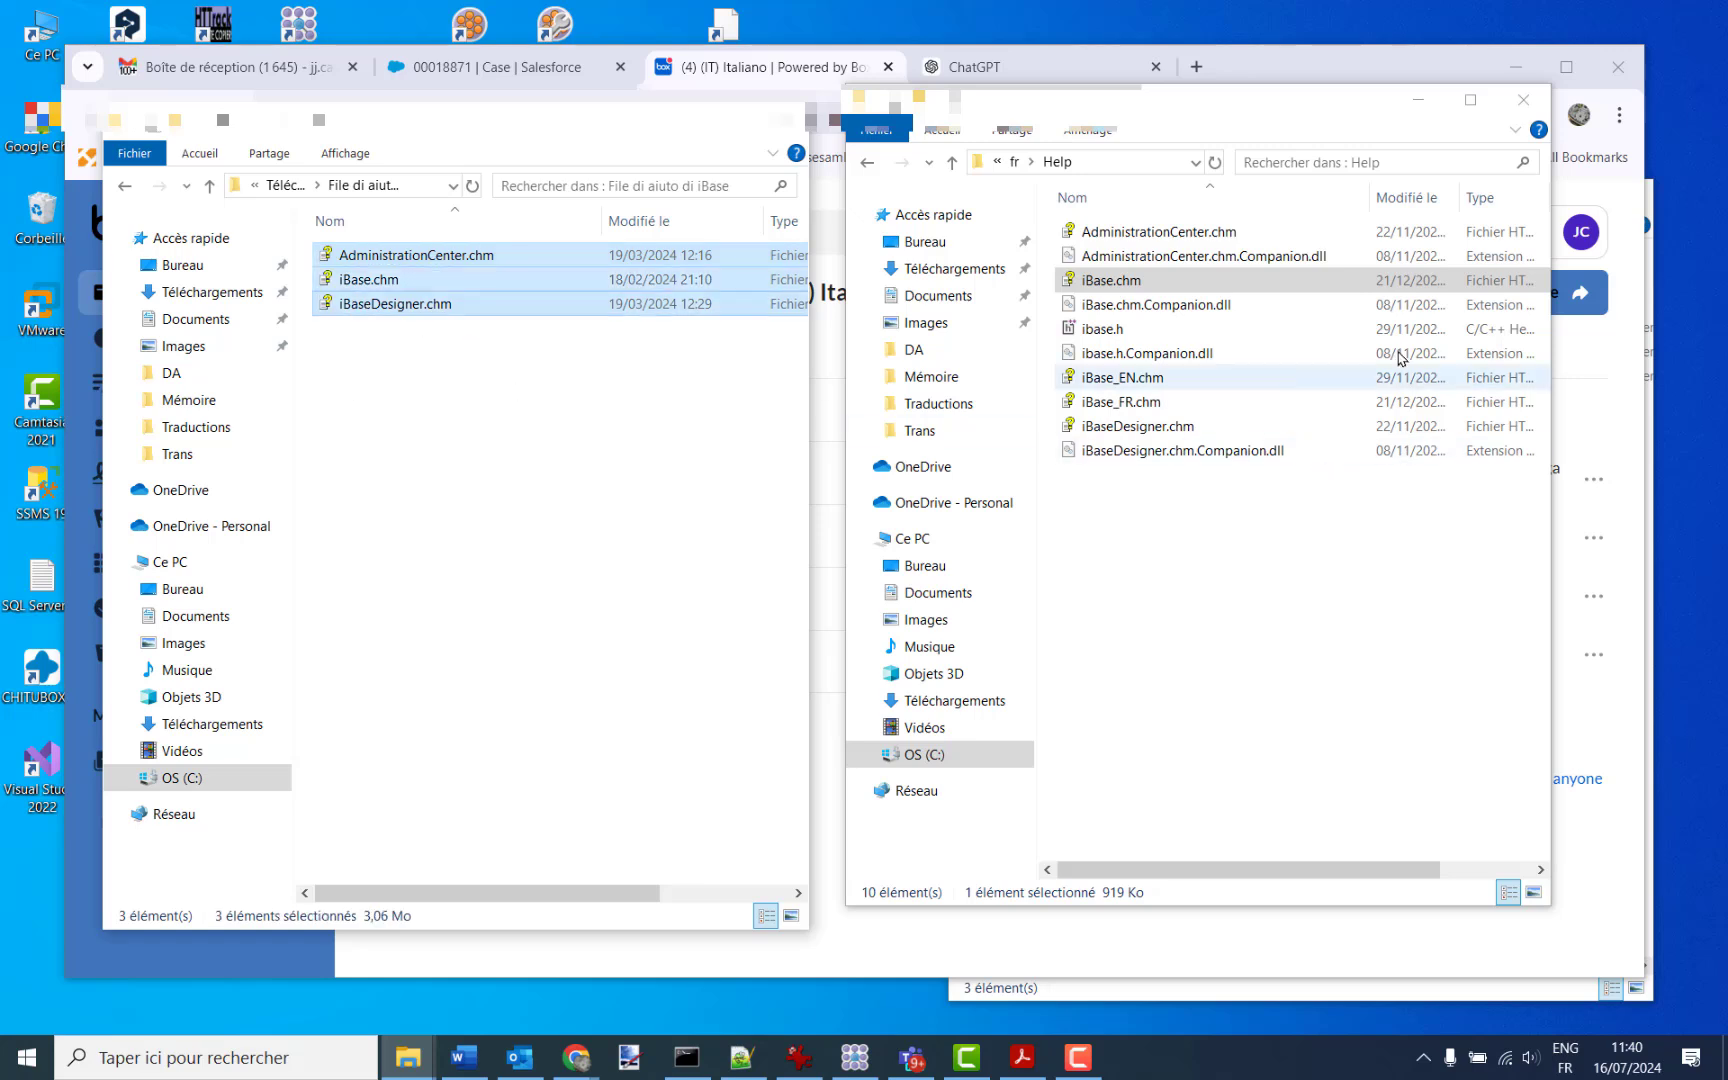
left_click_drag(381, 262, 1286, 600)
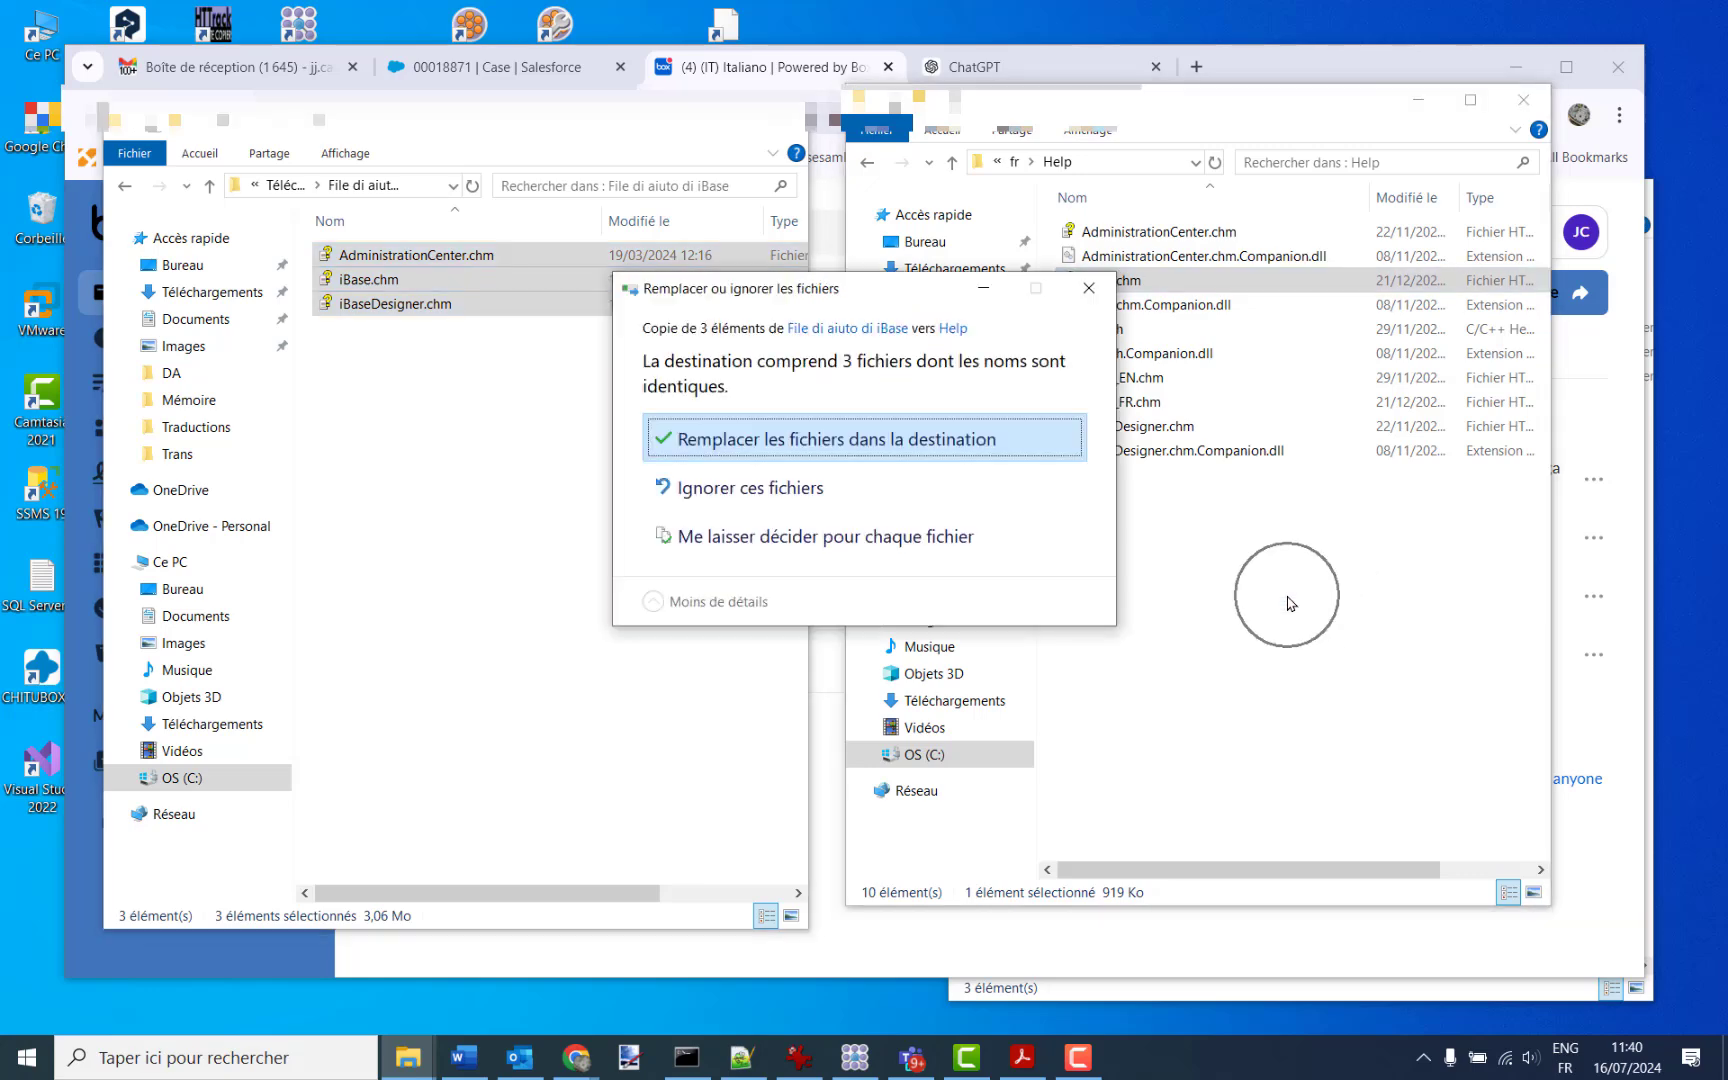
left_click(755, 443)
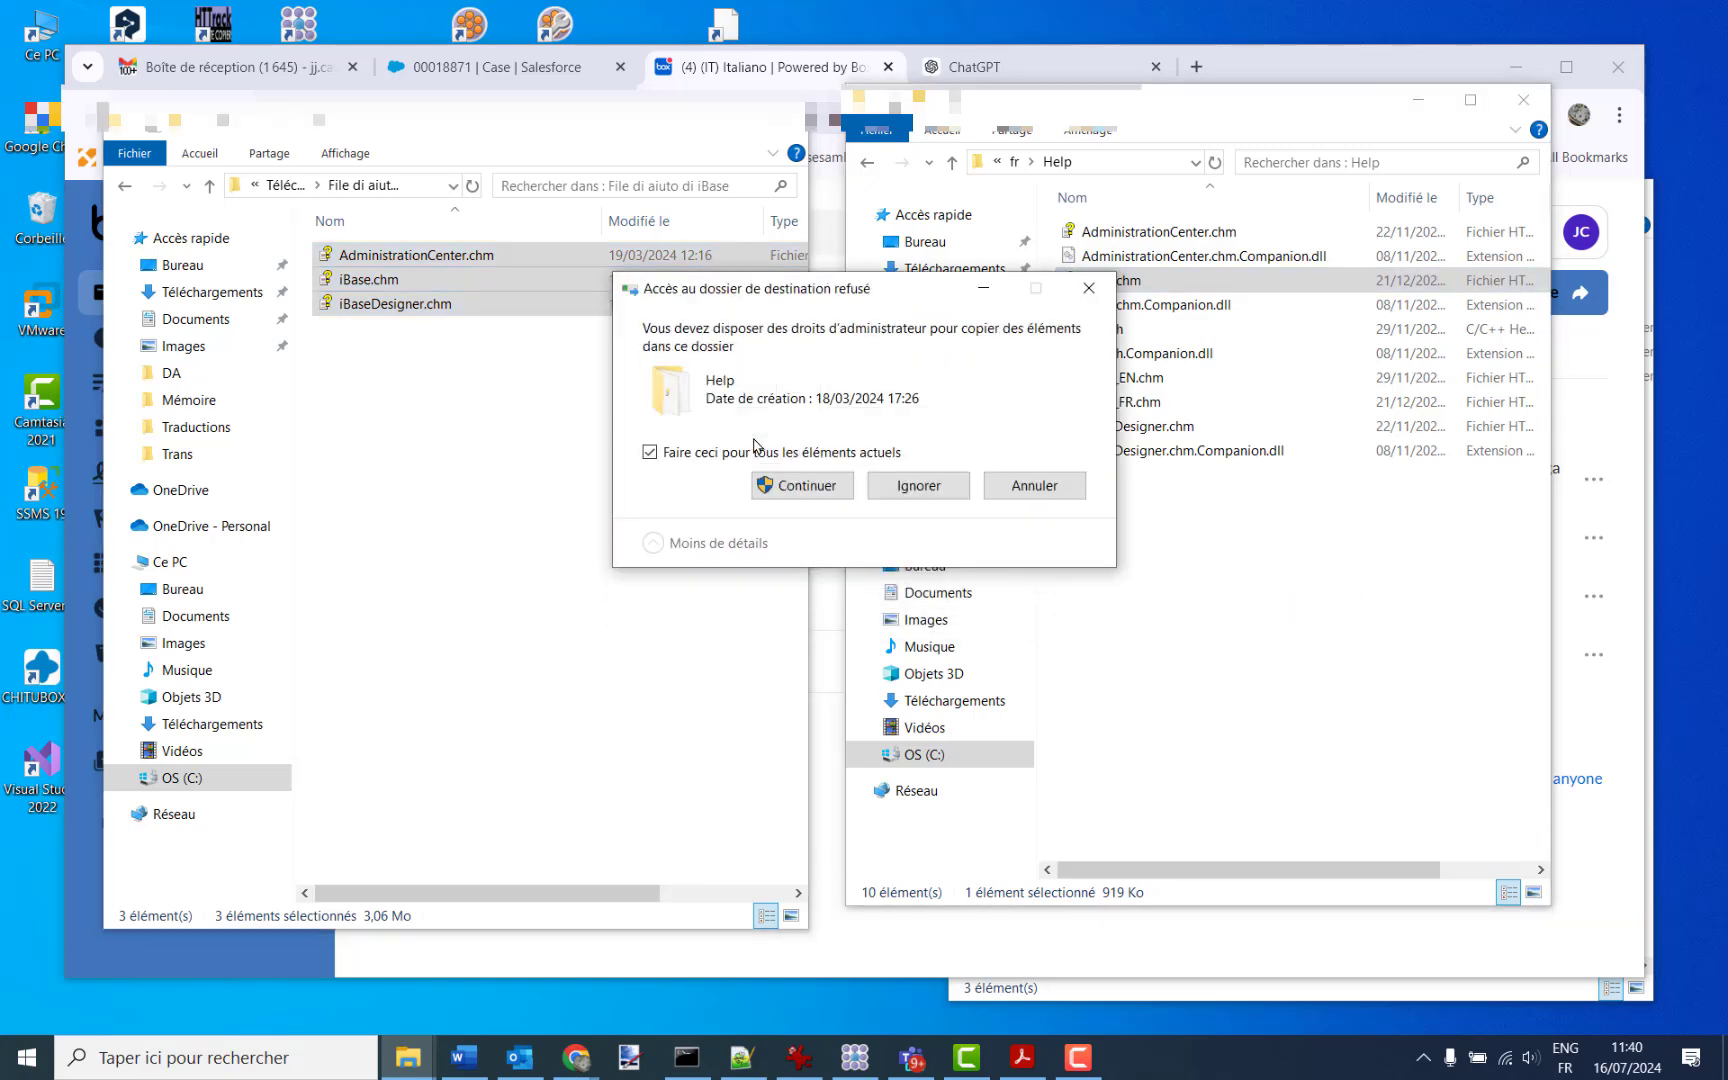
left_click(812, 489)
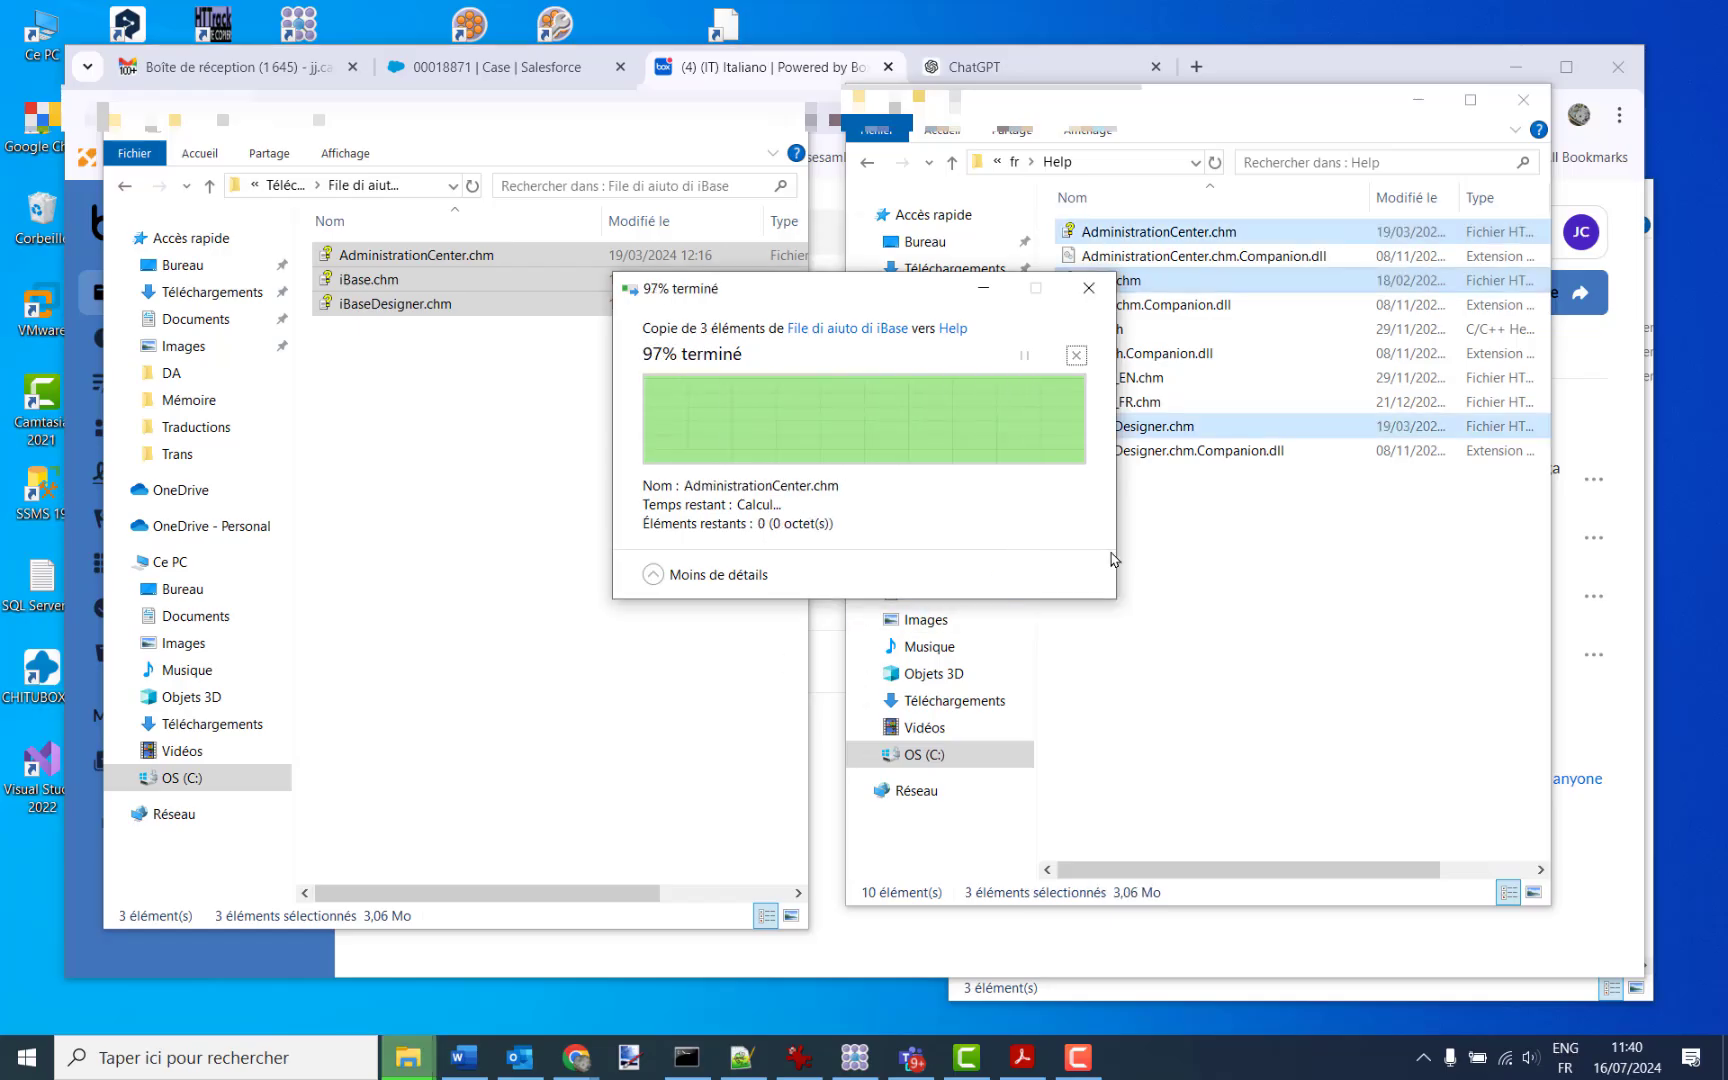
double_click(1112, 280)
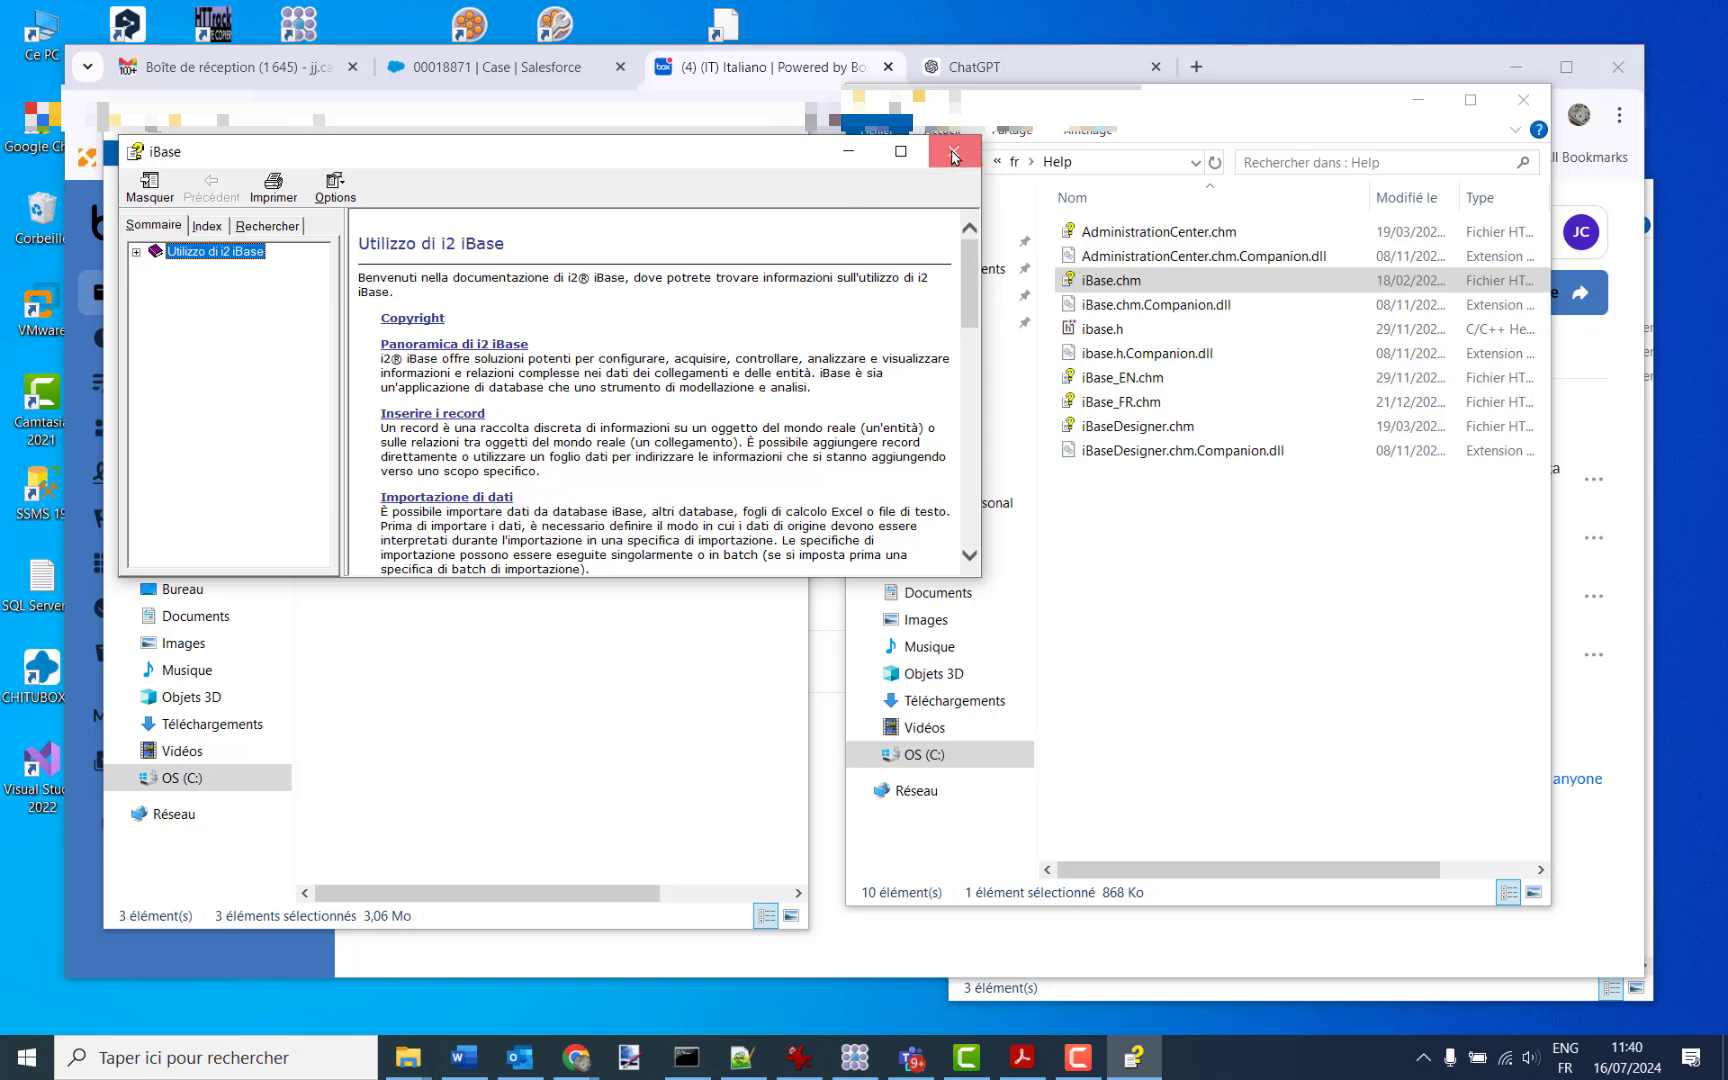
left_click(954, 151)
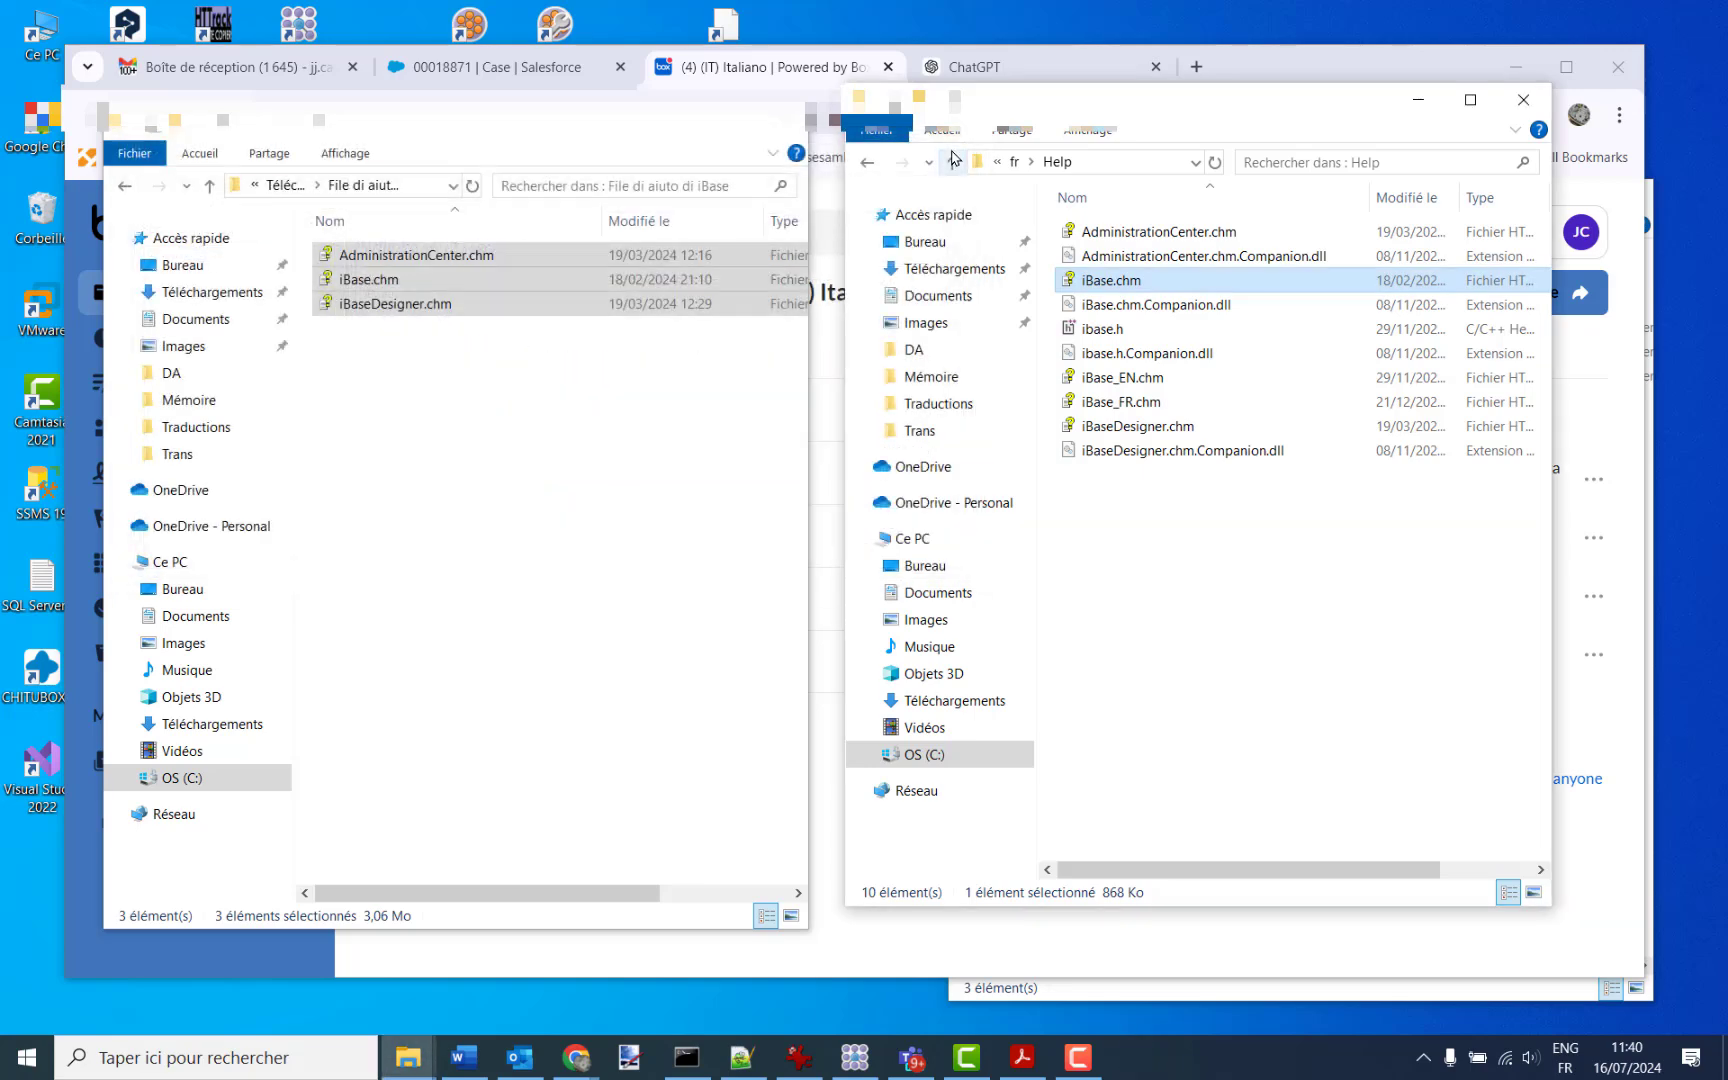
Launch i2 iBase, accept opening the last used database, and view the login dialog's help topic, closing the help window again.
double_click(471, 20)
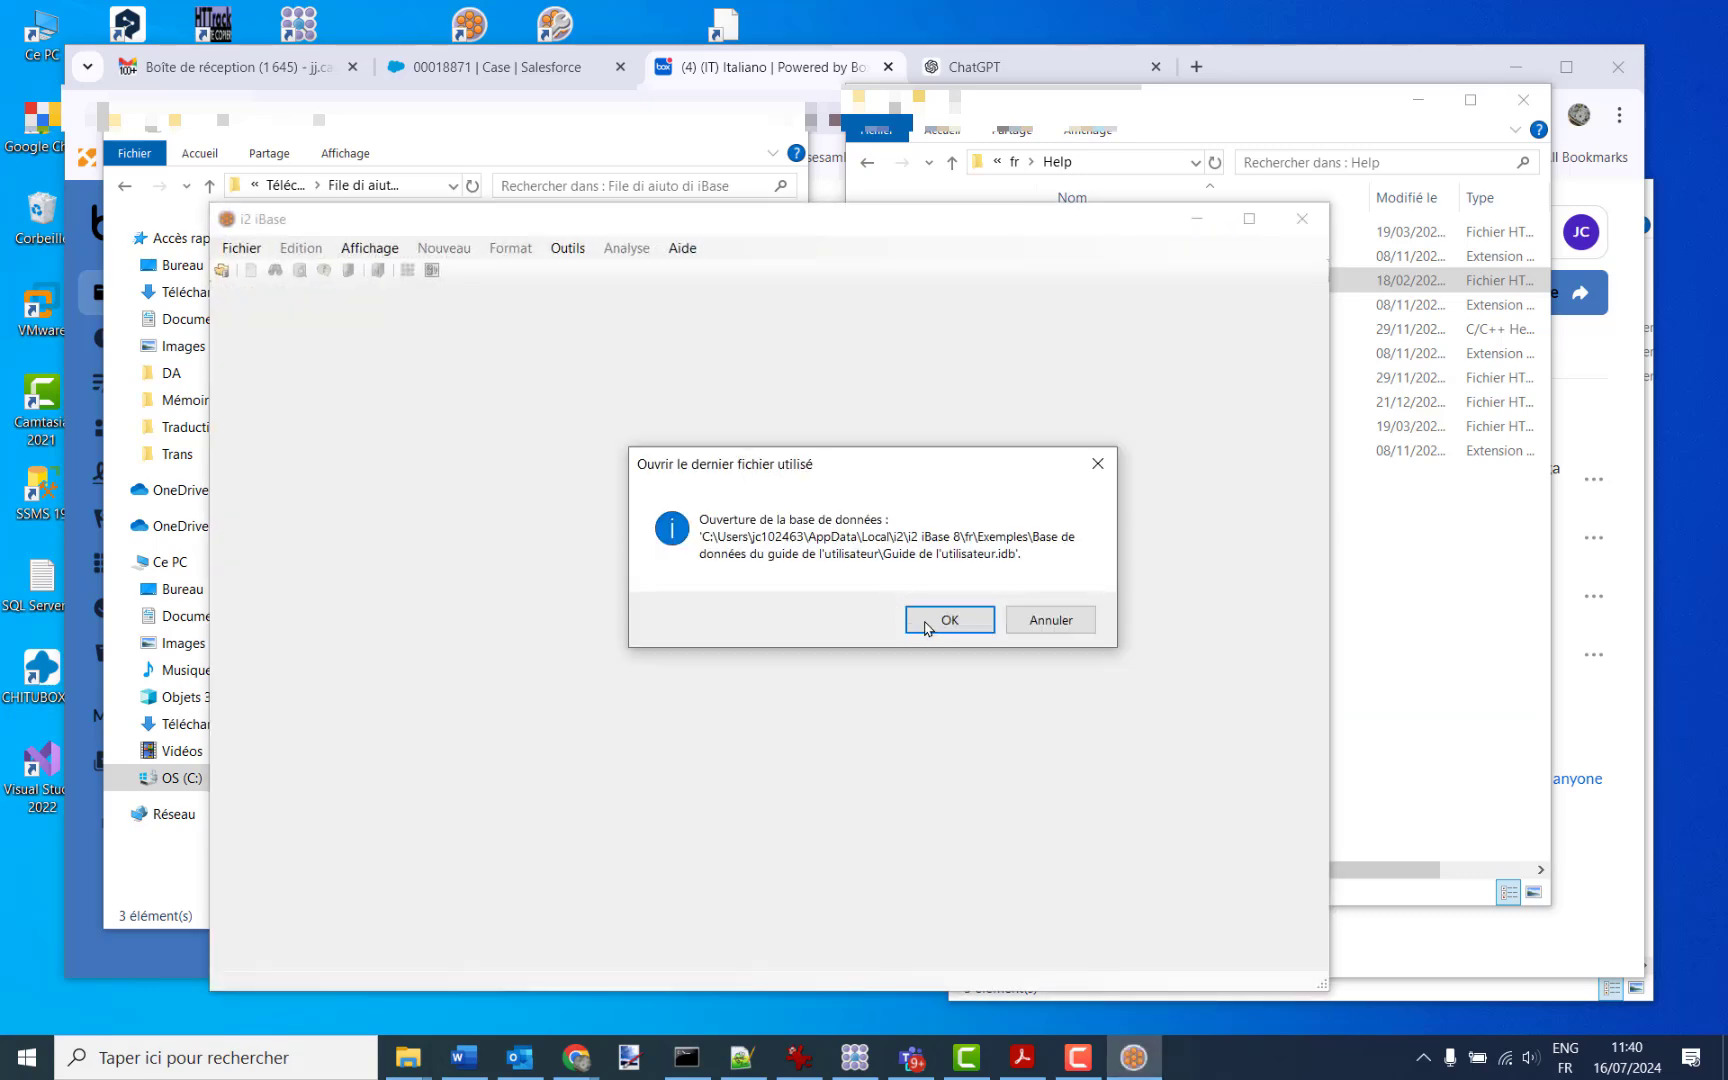
left_click(916, 626)
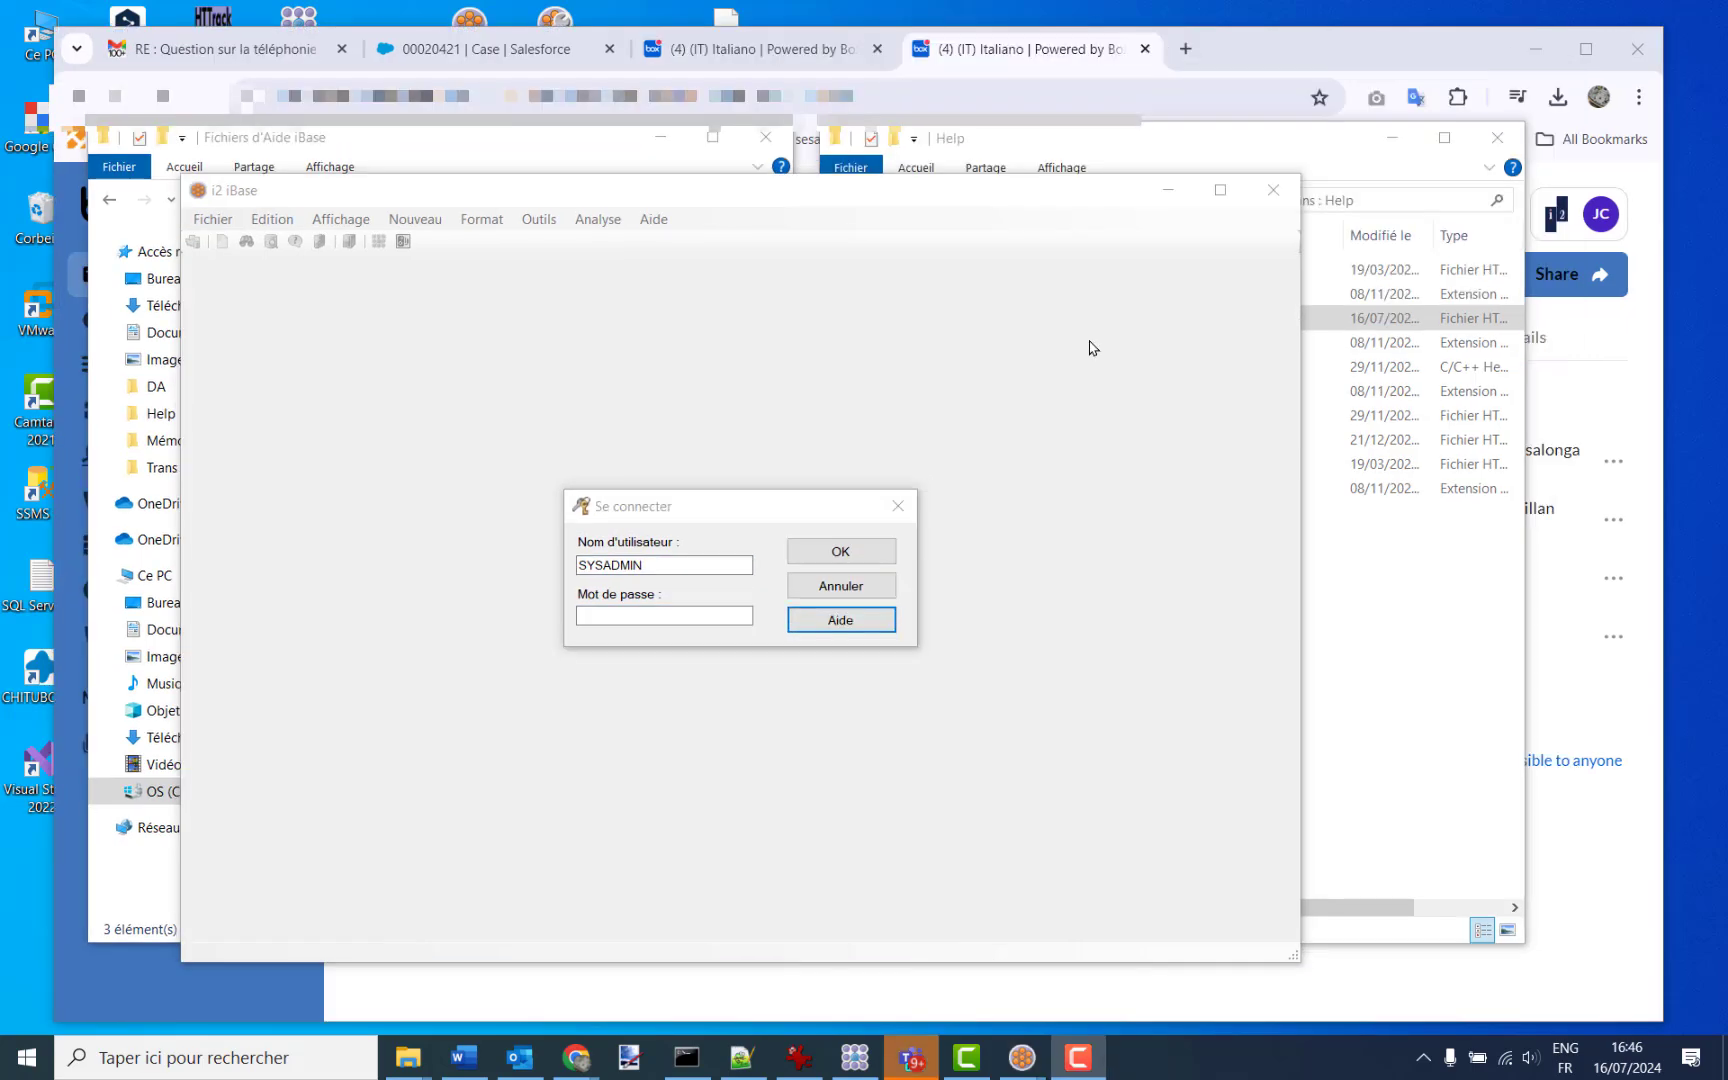
left_click(841, 621)
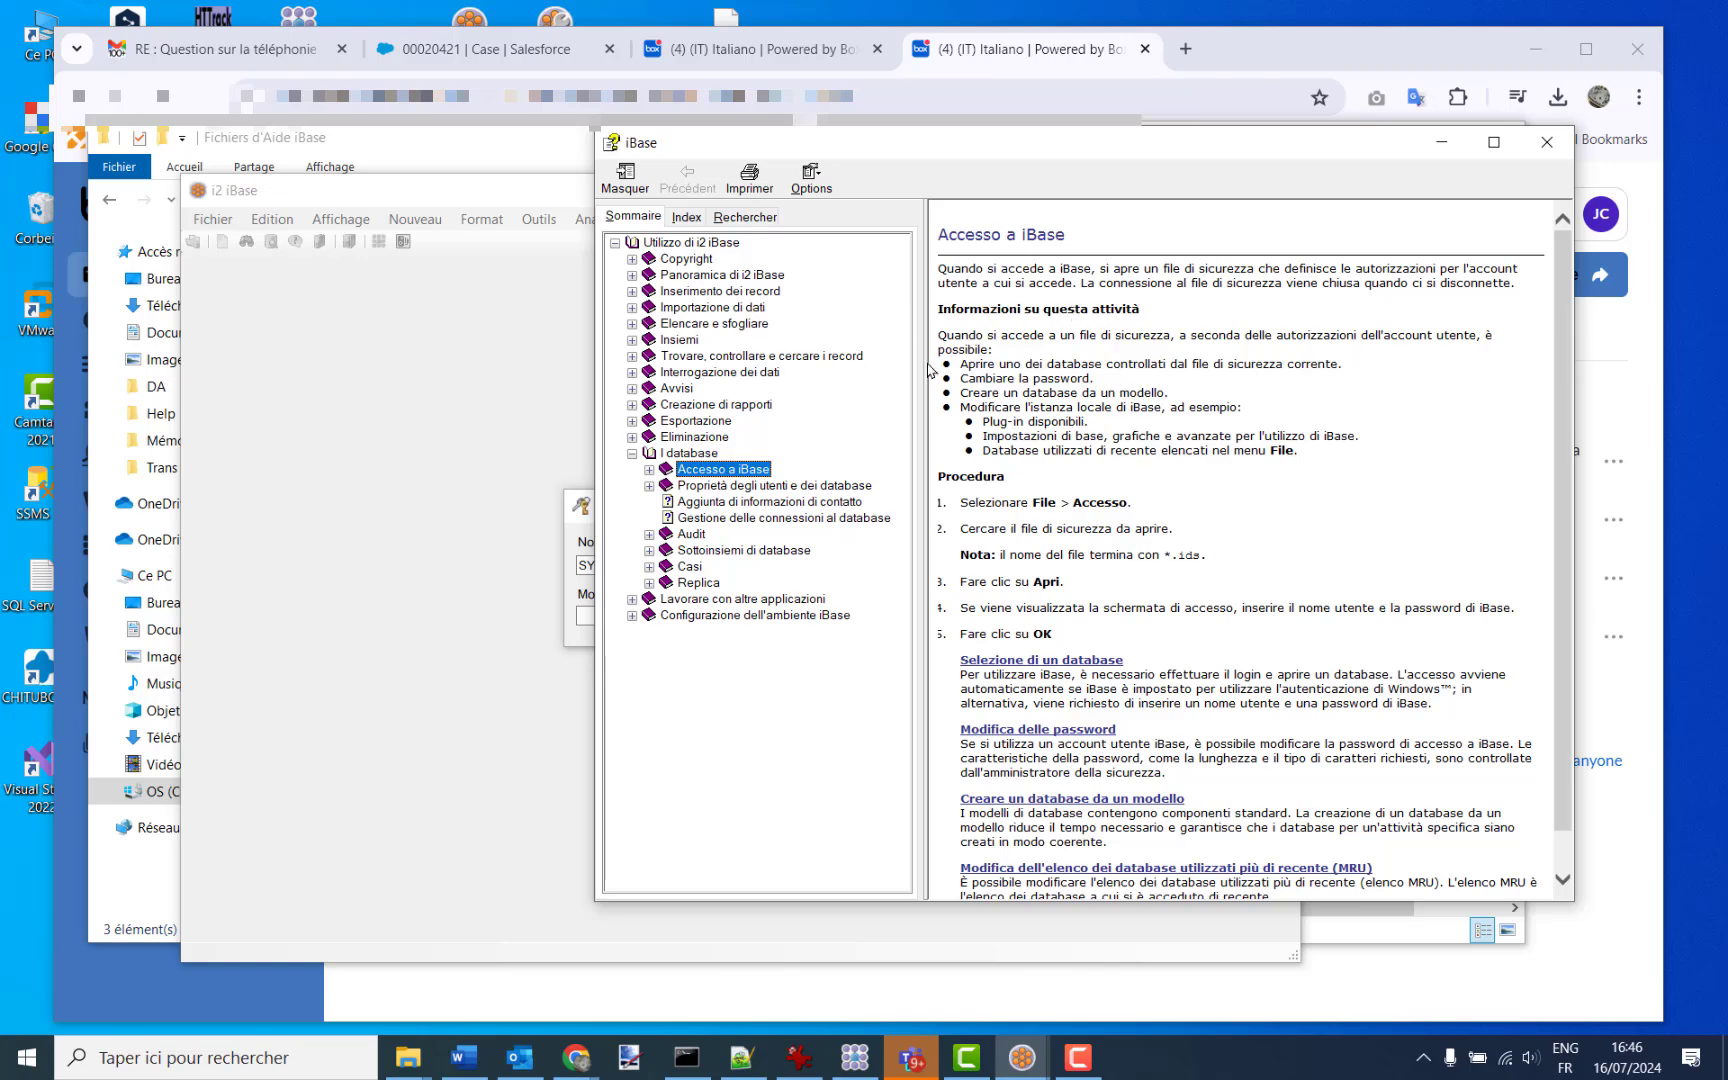
left_click(1547, 142)
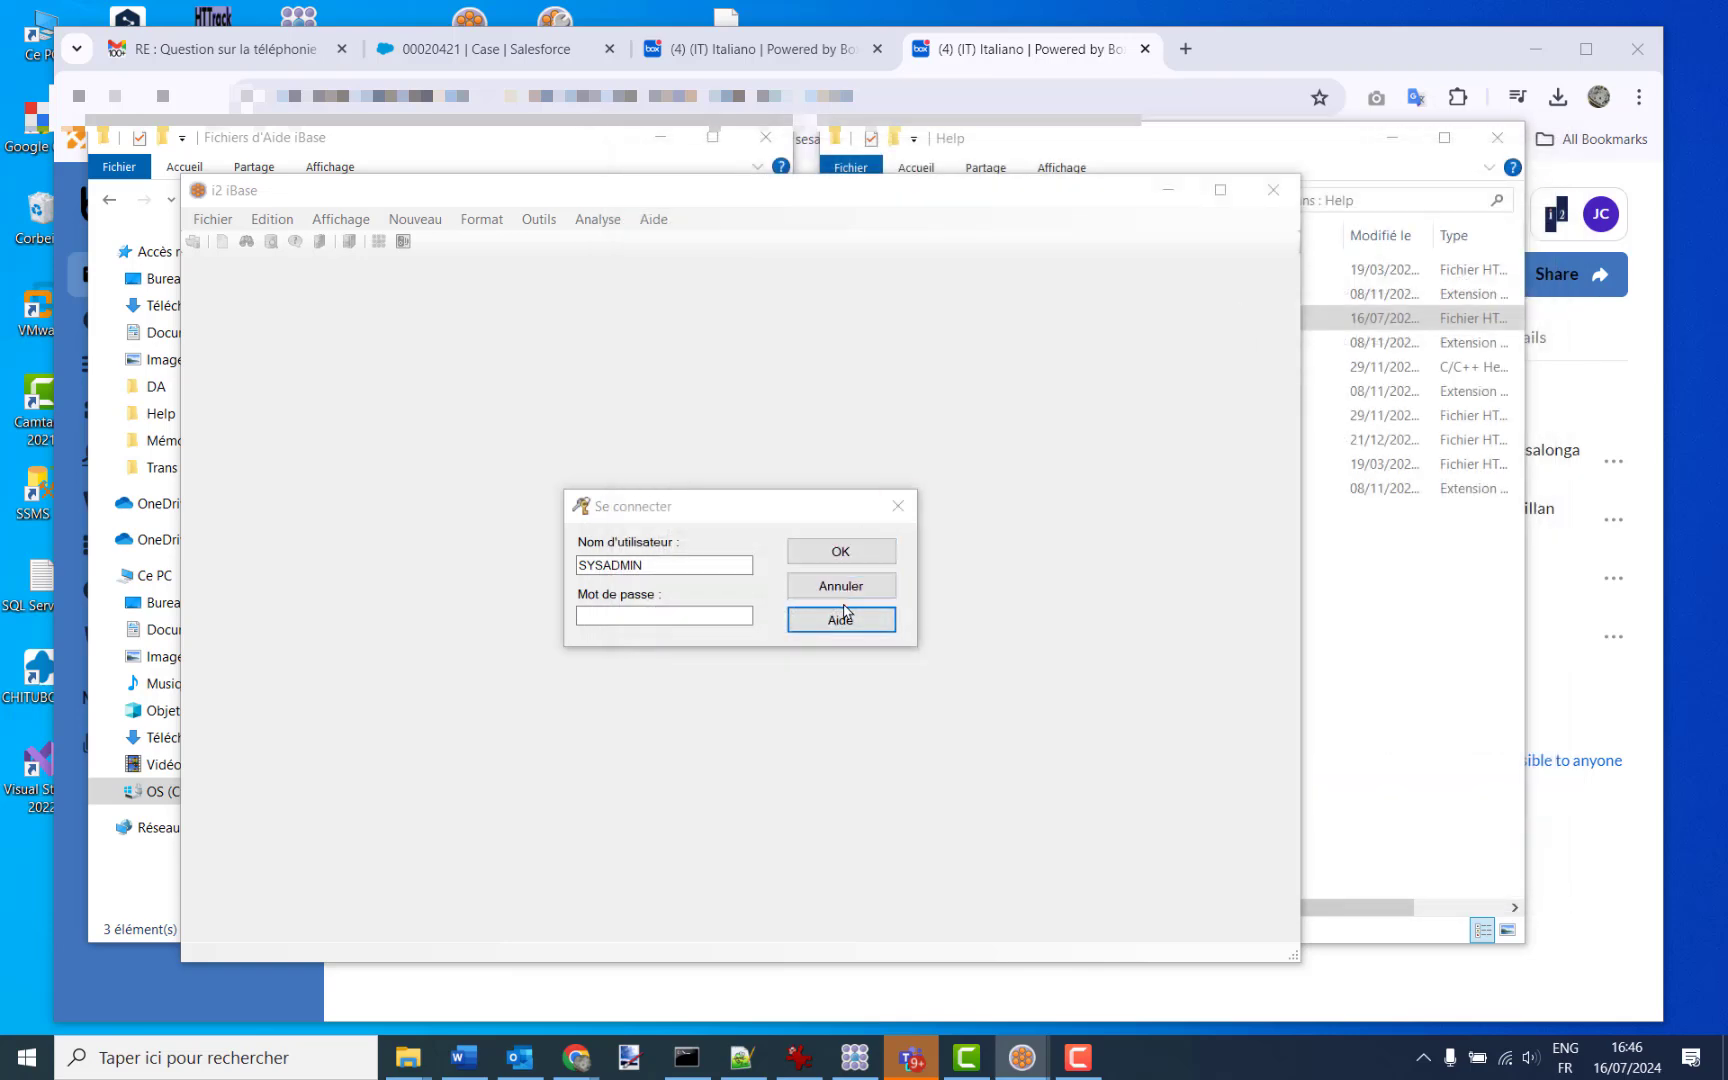
left_click(841, 623)
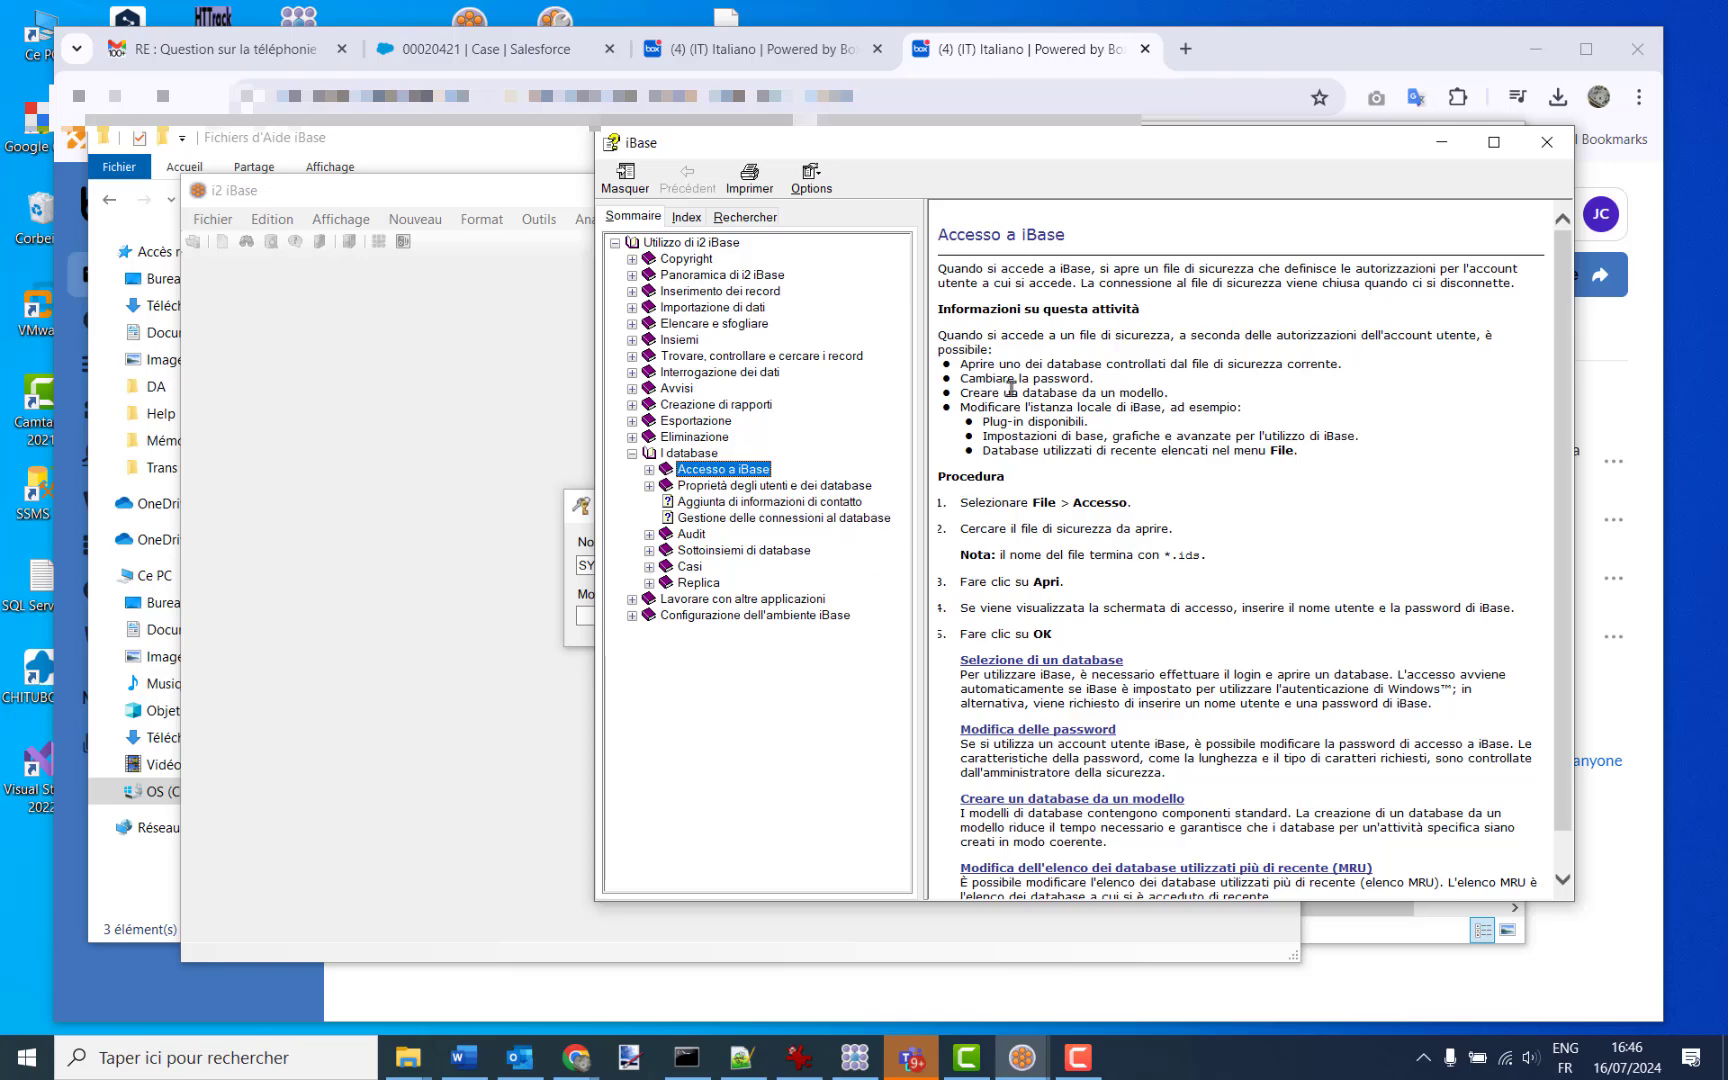
left_click(1547, 142)
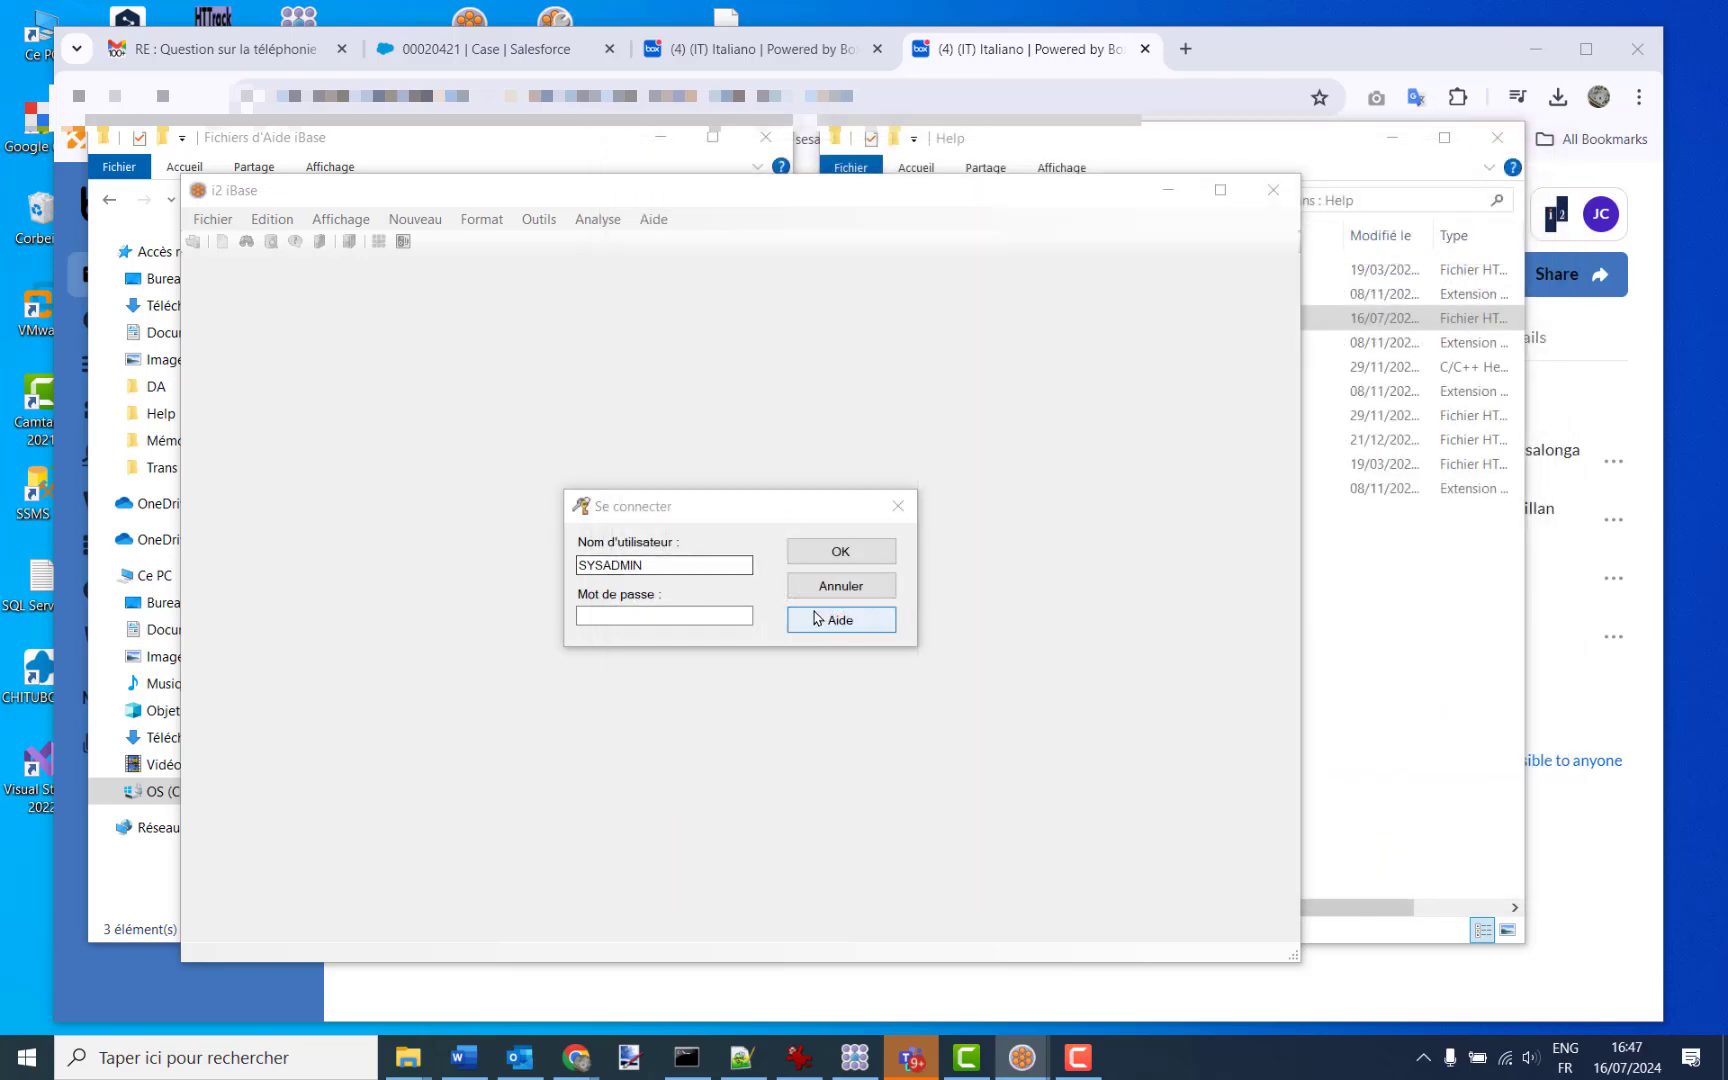
key("Return")
Switch to the Box page in Chrome and go up from (IT) Italiano to the i2 Translations folder.
left_click(1043, 55)
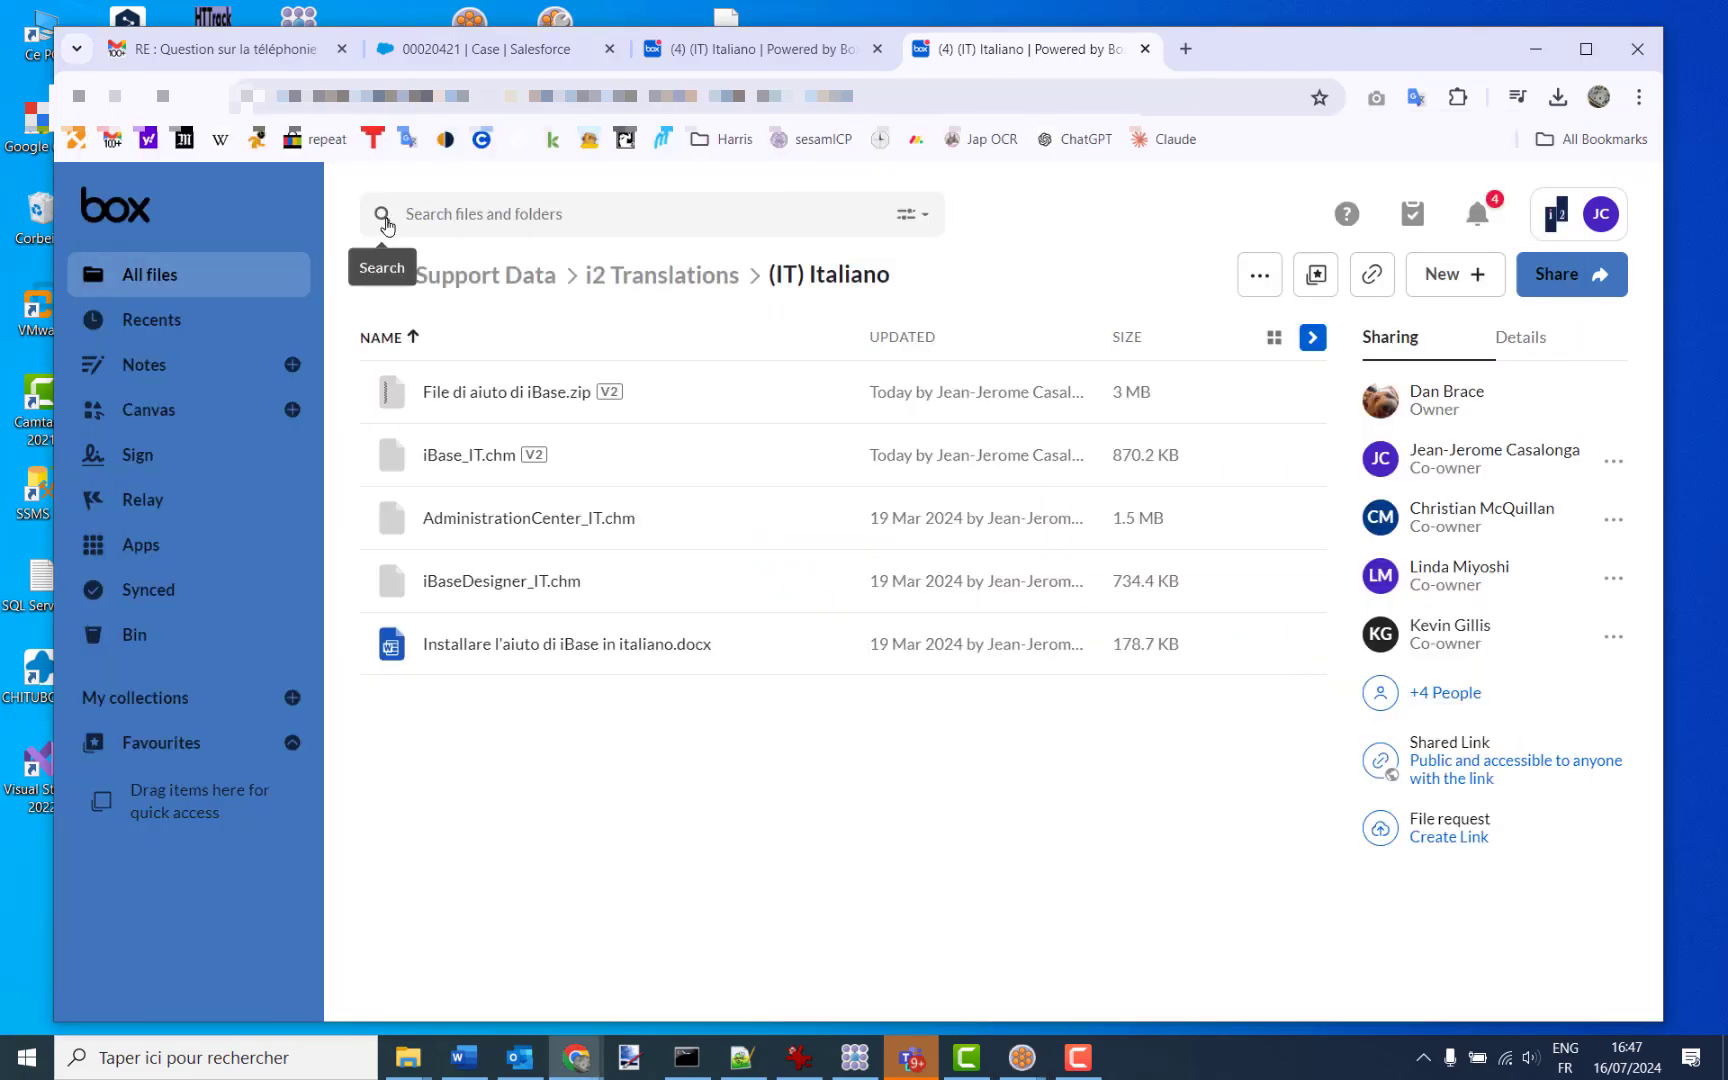
left_click(635, 285)
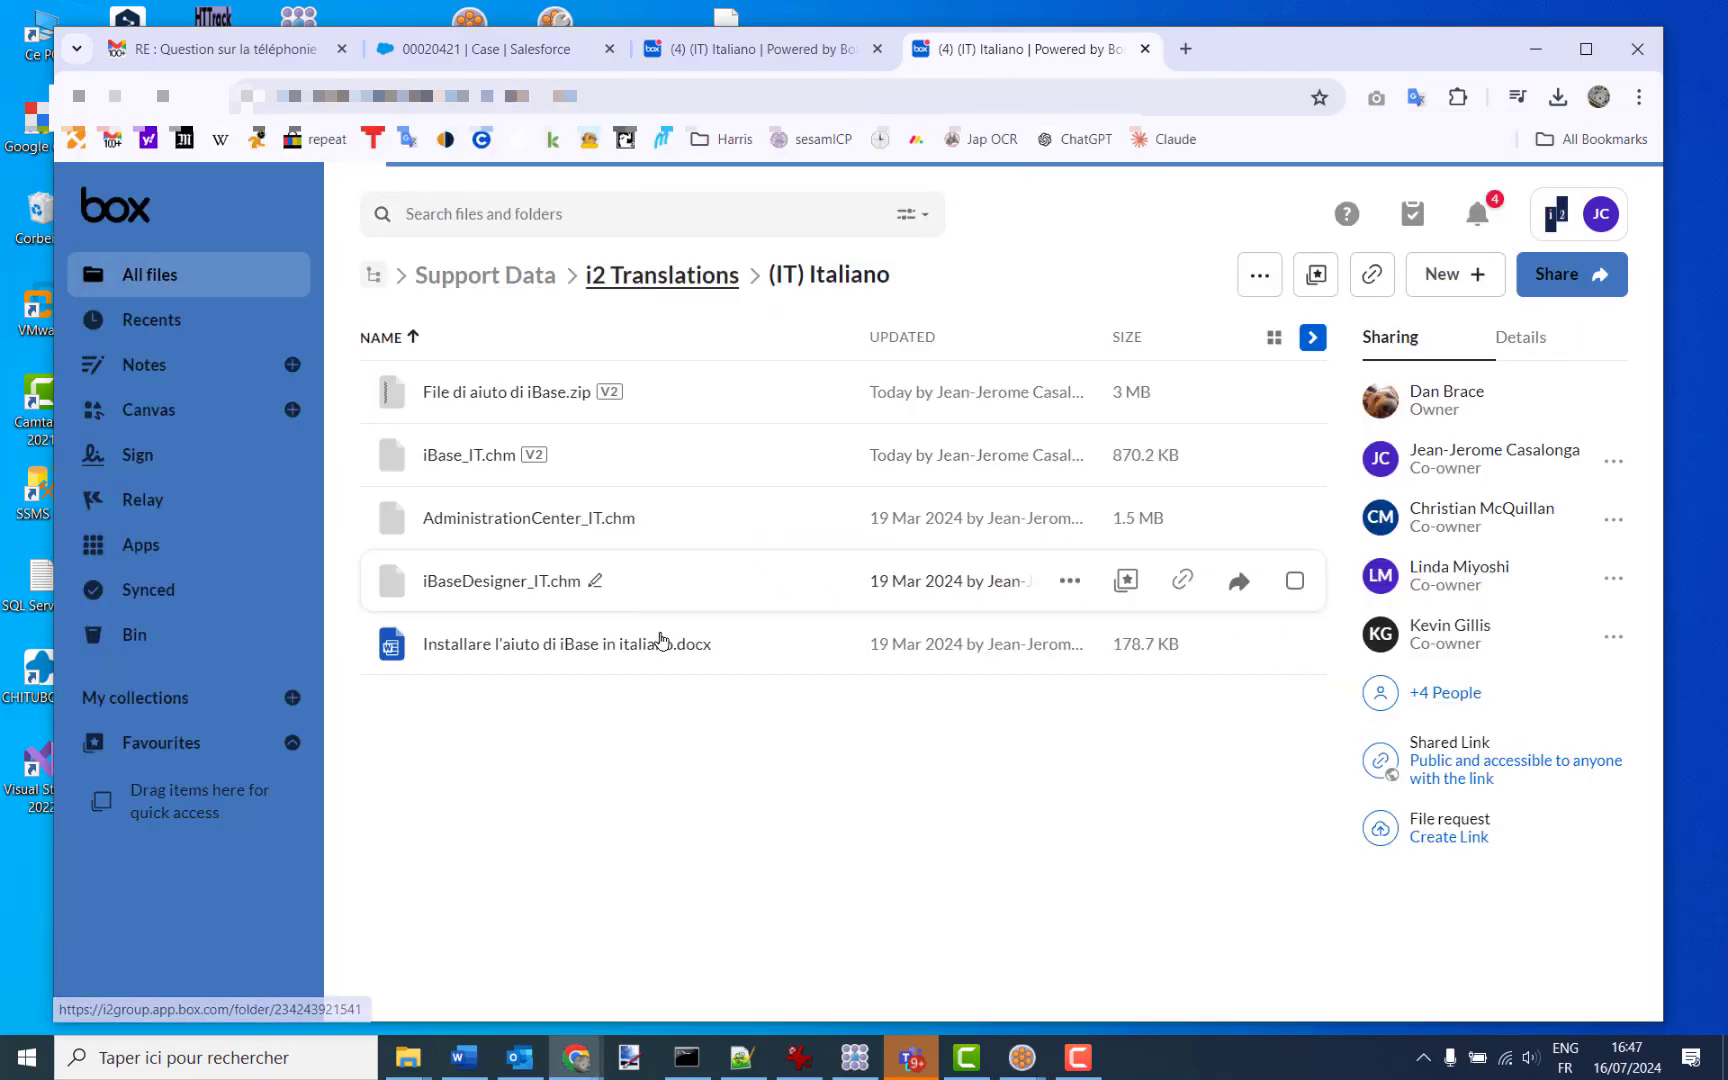